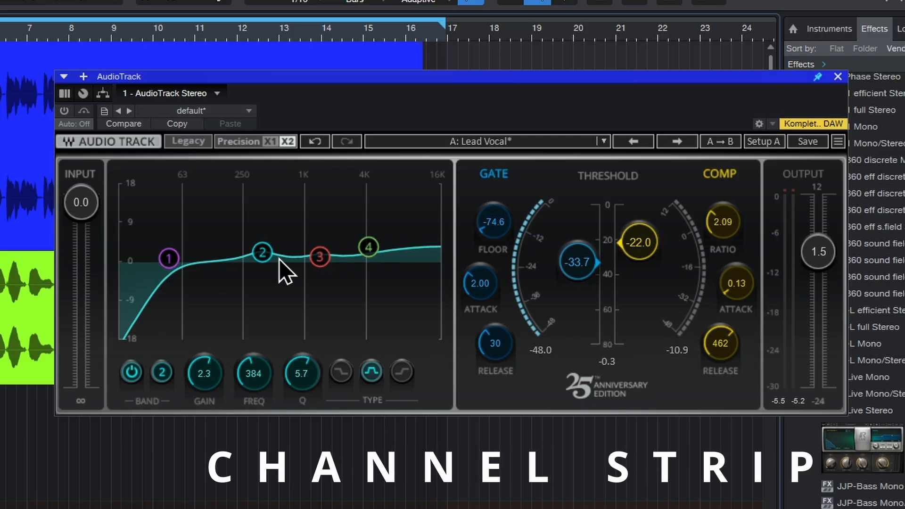
Cut EQ band 3 to -2.3 at 1466 Hz and raise the compressor threshold to -20.9 in AudioTrack
drag(320, 257, 321, 272)
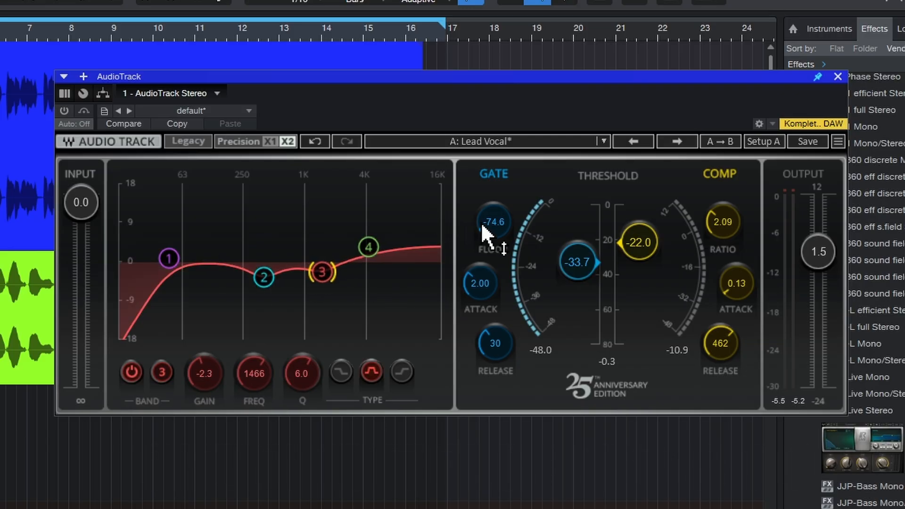
drag(642, 254, 642, 253)
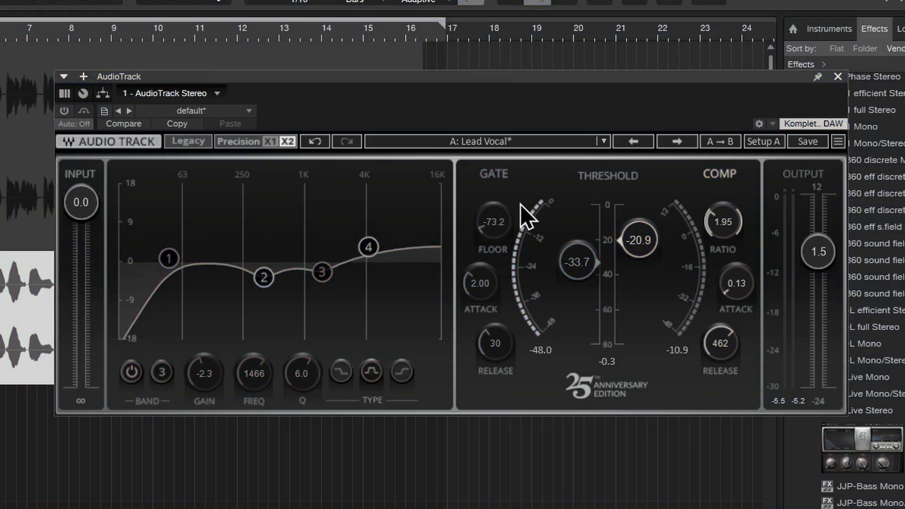
Enable AudioTrack and refine its settings: EQ band 3 at -2.5, band 4 at 3.1, compressor ratio 1.41 and attack 0.18
click(64, 111)
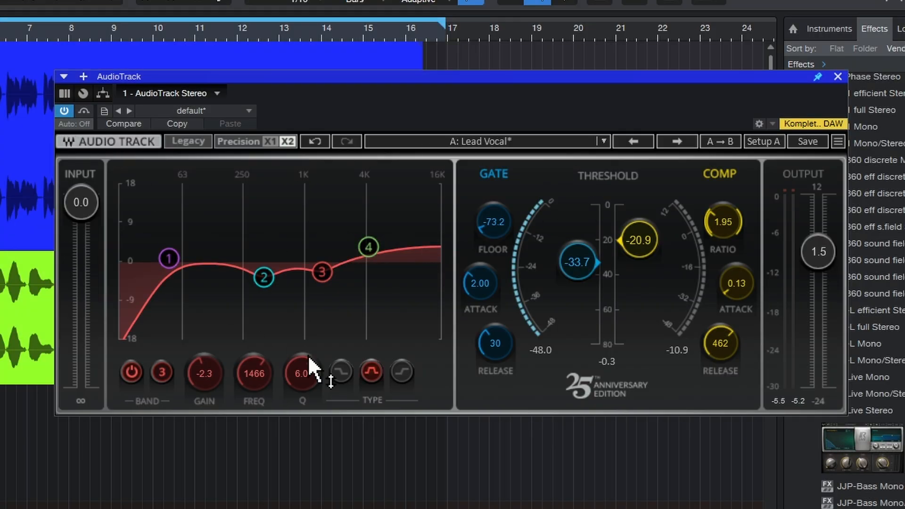
drag(258, 281, 256, 291)
drag(321, 276, 319, 278)
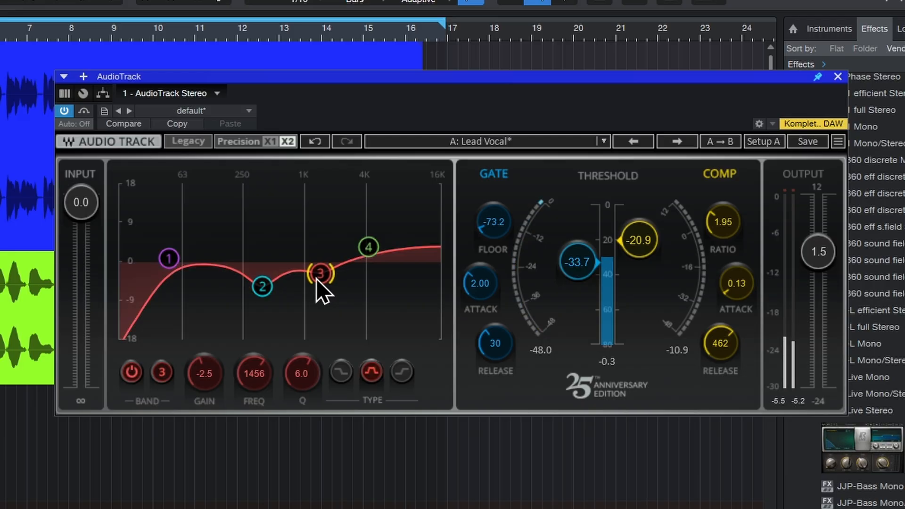
drag(368, 248, 367, 250)
mouse_move(731, 238)
mouse_down()
mouse_move(731, 248)
mouse_move(723, 236)
mouse_up()
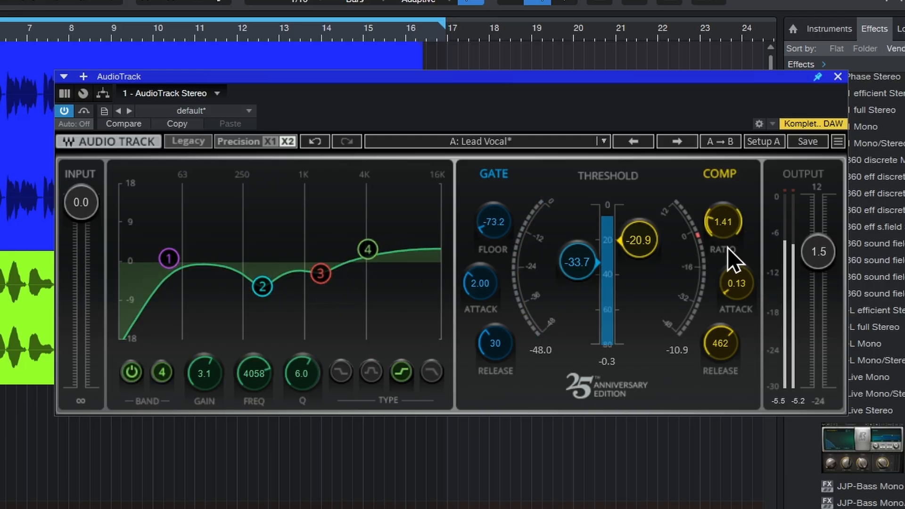
drag(734, 278, 734, 272)
Load the Vocal Screamer preset and raise the gate threshold to -32.2 during playback, closing the AudioTrack window when done
click(546, 142)
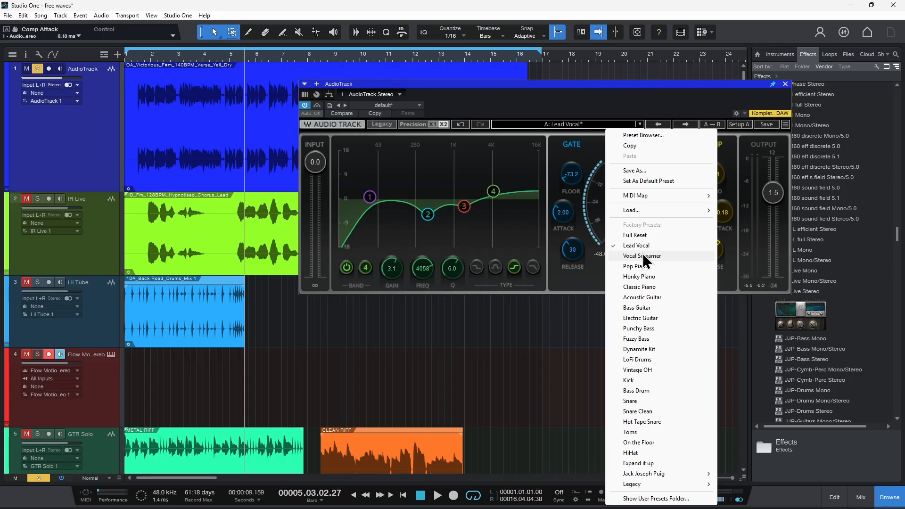
click(607, 351)
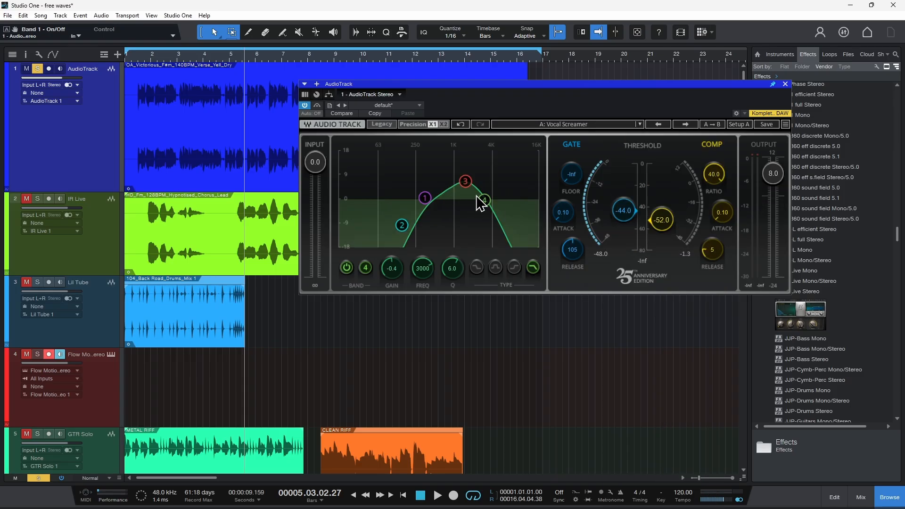
key(space)
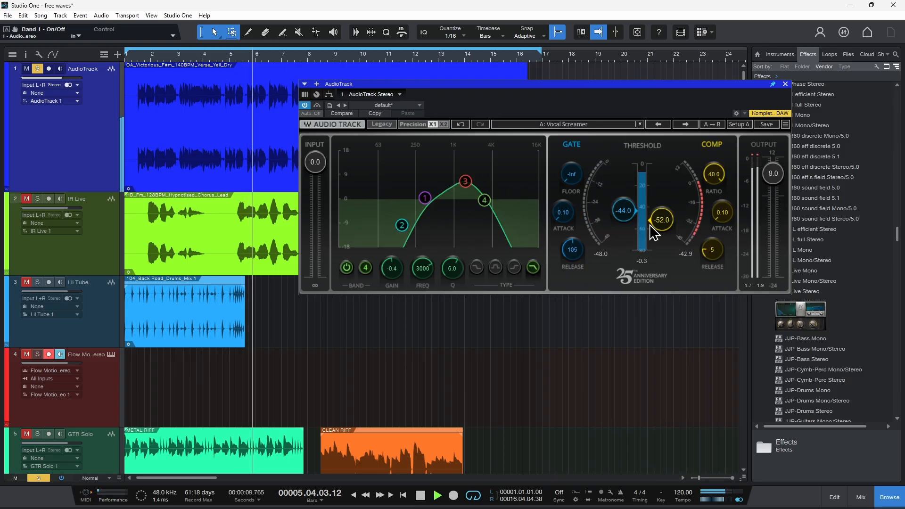
mouse_move(622, 210)
mouse_down()
mouse_move(623, 232)
mouse_move(625, 202)
mouse_up()
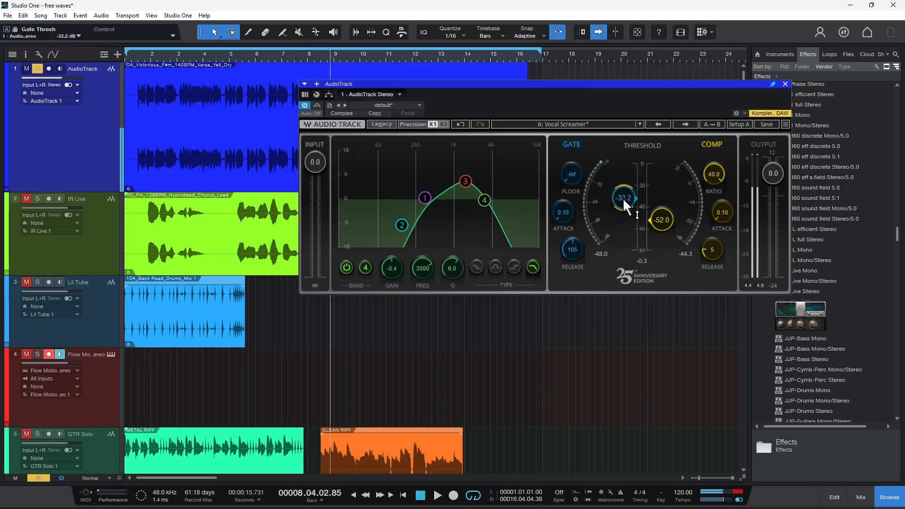
click(785, 85)
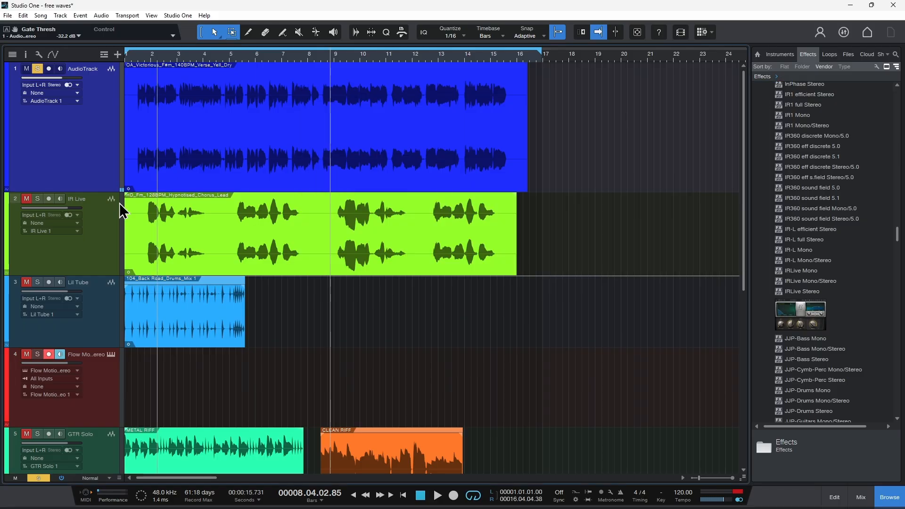
Open the IR Live reverb on track 2 and set its pre-delay to 42.0
double_click(15, 198)
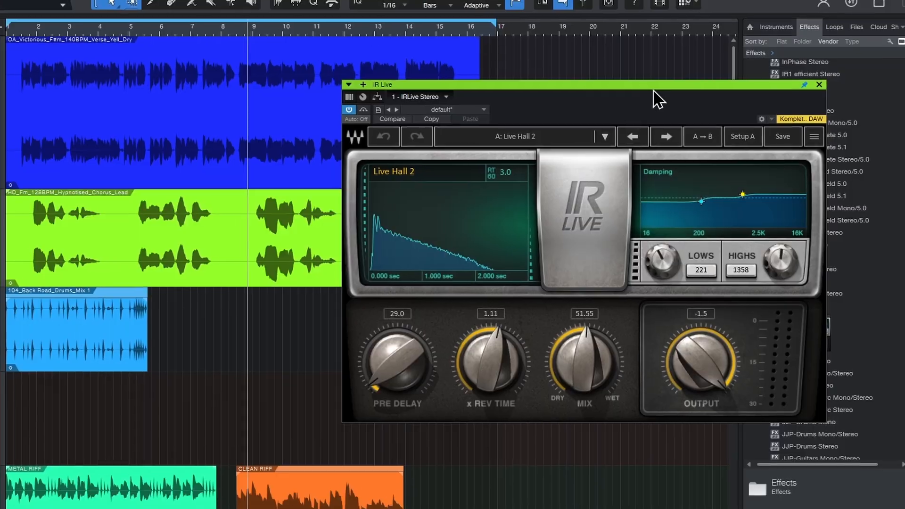
drag(674, 107, 657, 107)
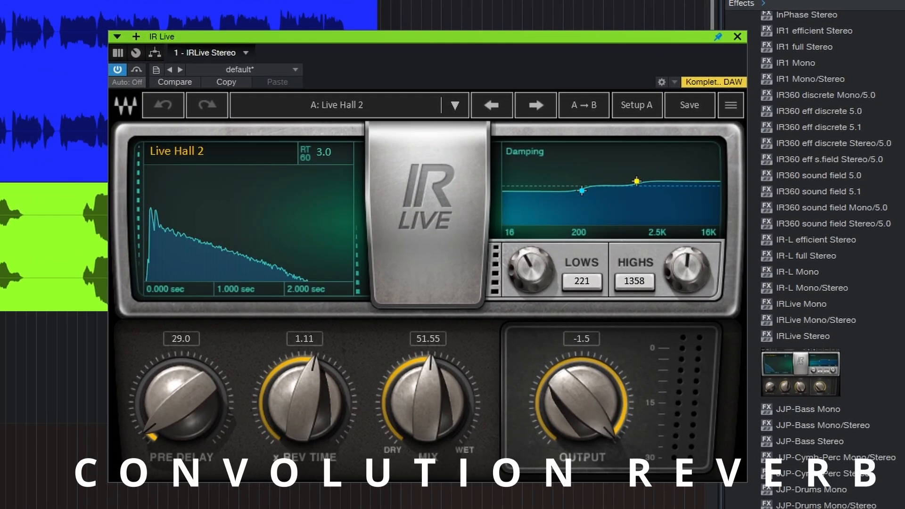
click(119, 73)
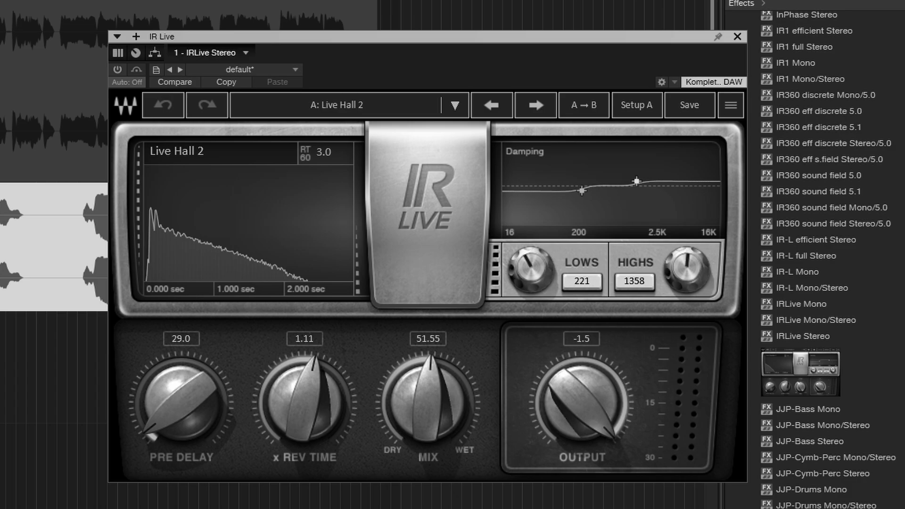
click(121, 71)
drag(187, 424, 186, 403)
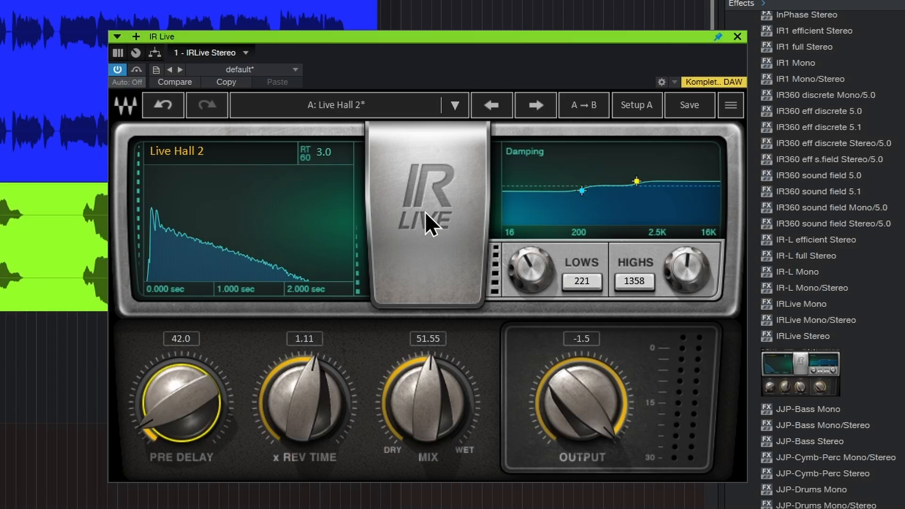
click(371, 100)
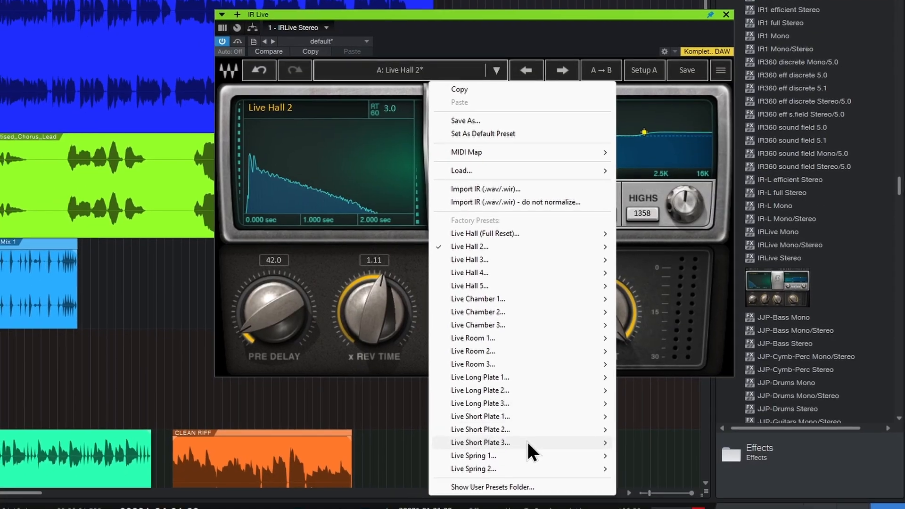
mouse_move(527, 443)
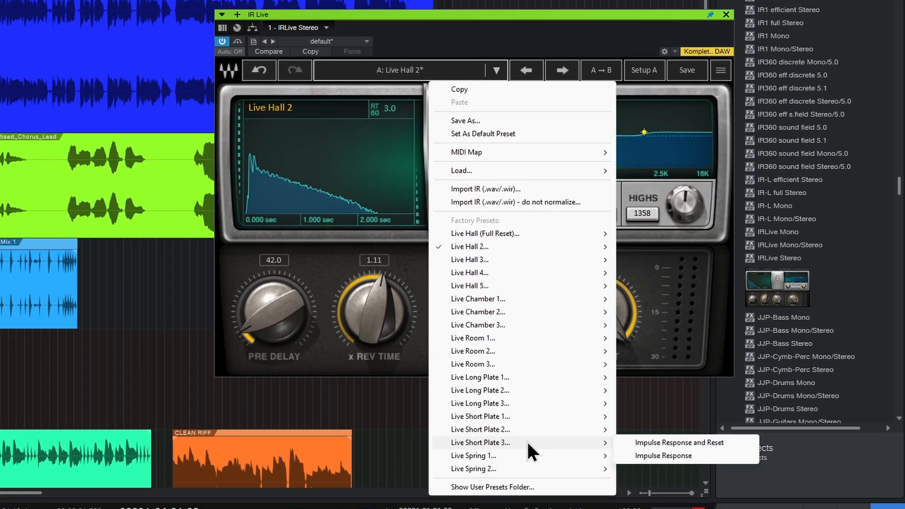
click(454, 38)
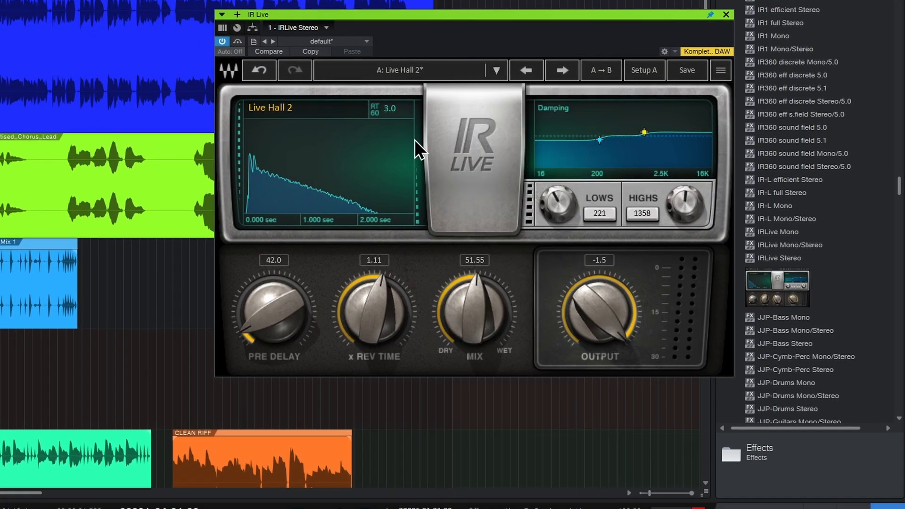
Set IR Live's pre-delay to 41.0, reverb time multiplier to 0.99 and dry/wet mix to 32.85
drag(272, 314, 273, 309)
drag(372, 315, 372, 322)
drag(481, 325, 481, 324)
drag(489, 290, 489, 295)
drag(559, 204, 560, 206)
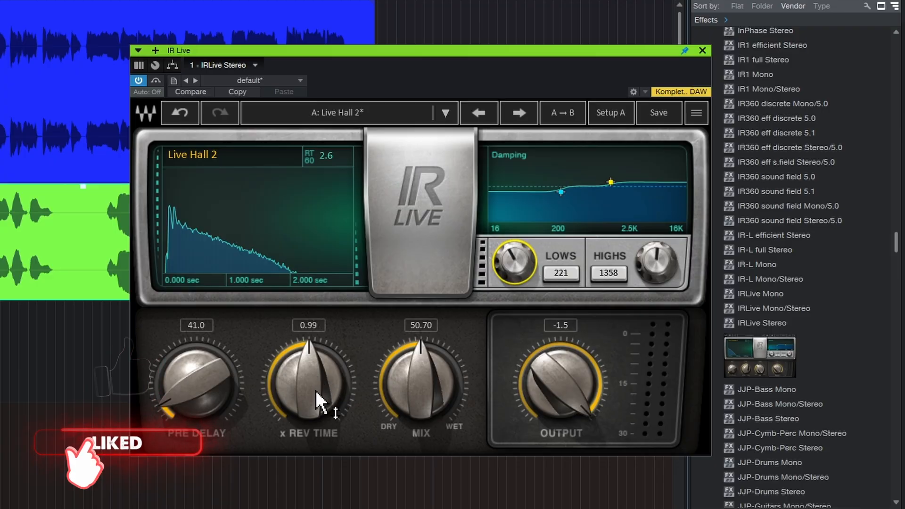
drag(428, 380, 453, 414)
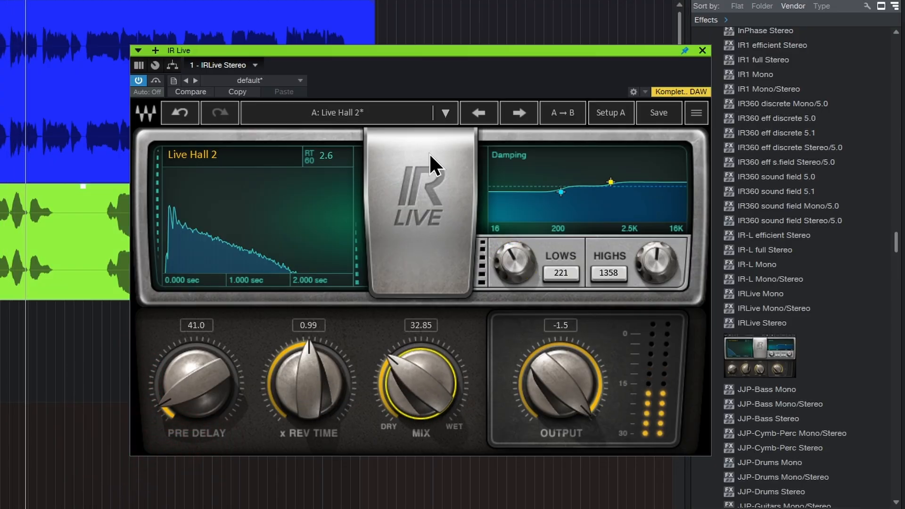
Load the Live Chamber 3 impulse response in IR Live without resetting the other reverb settings
click(445, 120)
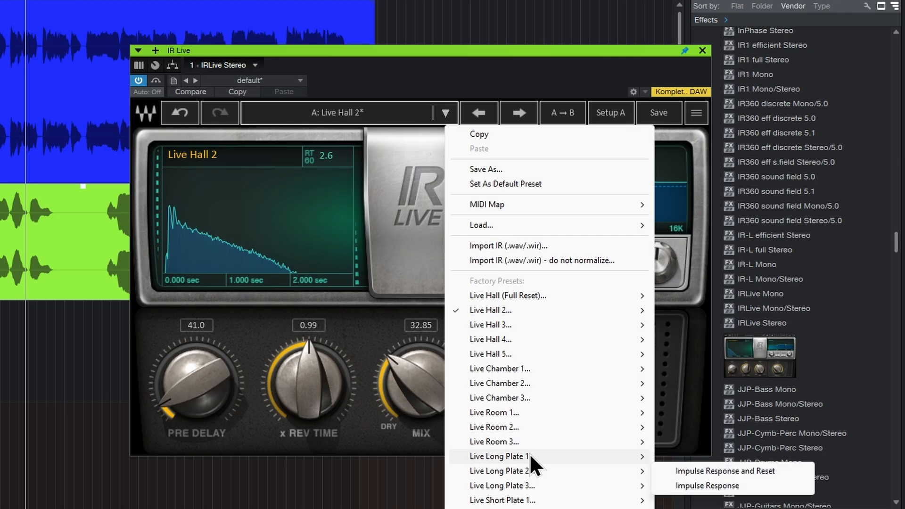
mouse_move(508, 397)
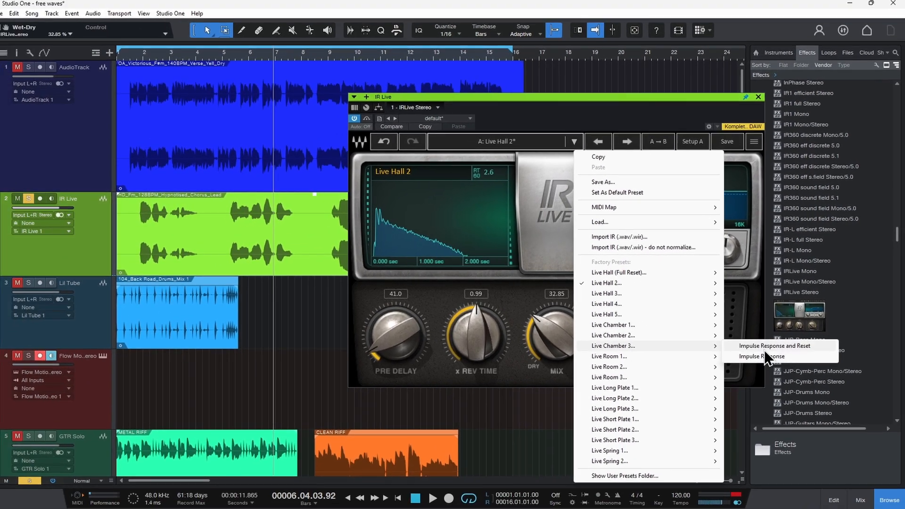
click(774, 345)
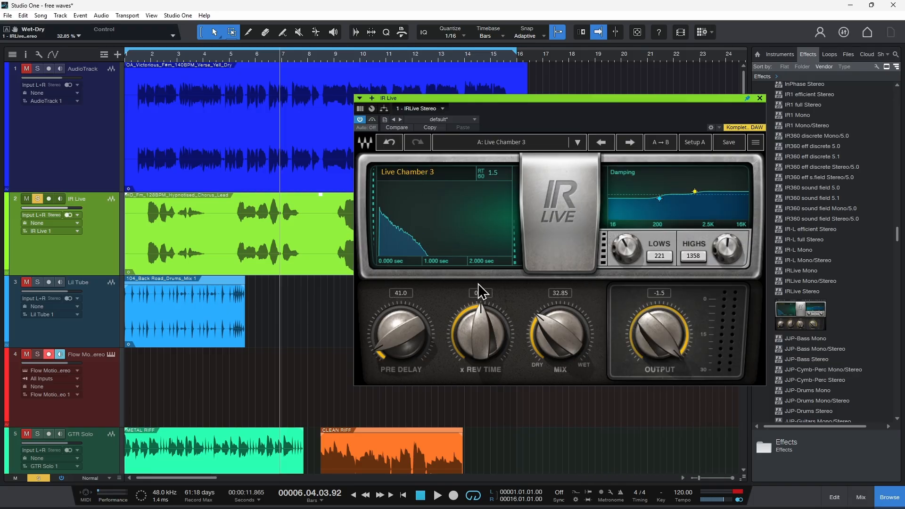
Play the song from about bar 5 and set the reverb mix to 47.65 and the output to -2.9
click(237, 56)
key(space)
drag(535, 339, 552, 380)
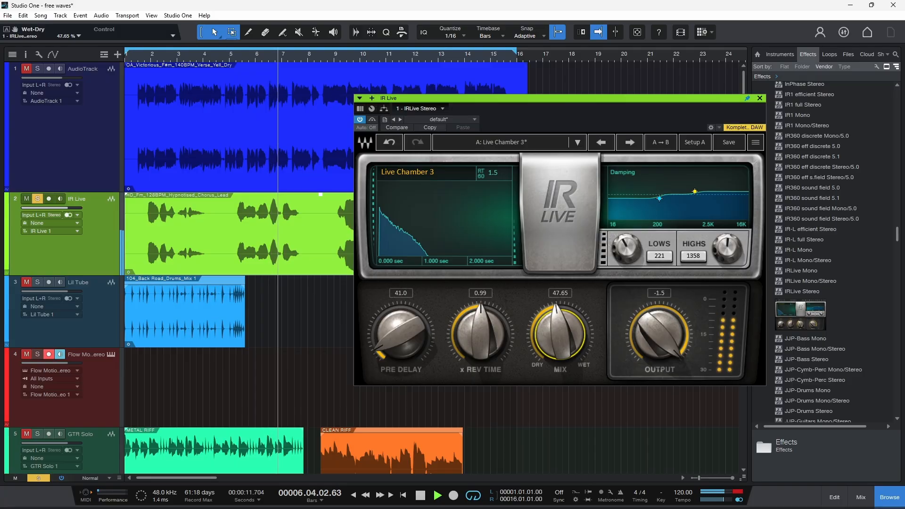
drag(661, 334, 616, 330)
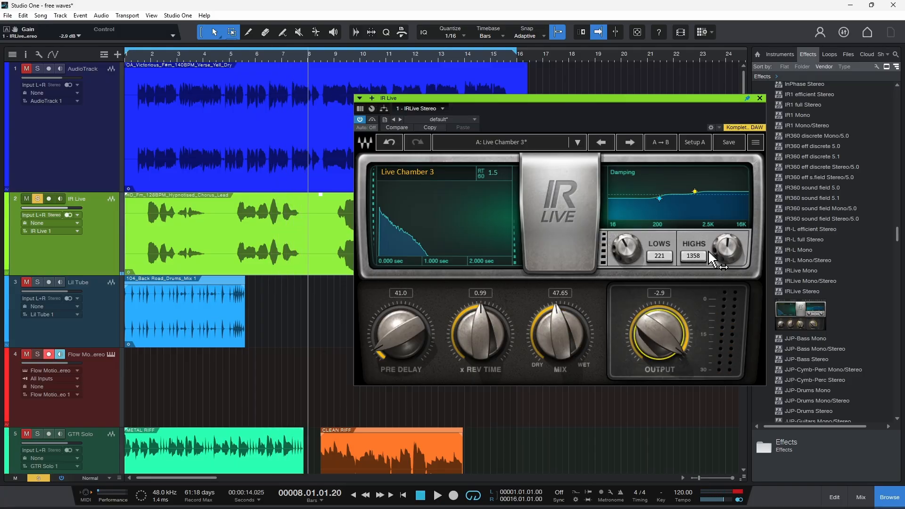
Raise the highs in the reverb's damping curve and listen to the result from about bar 6
drag(728, 250, 689, 251)
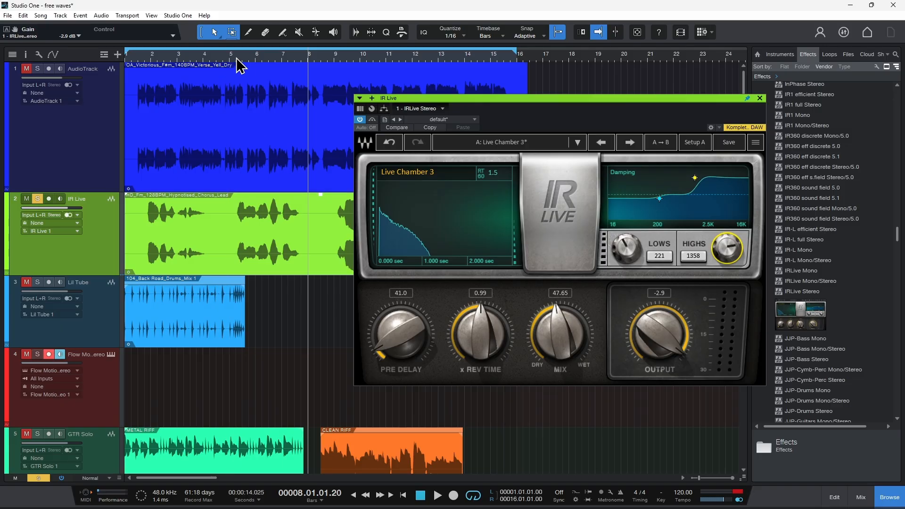
click(262, 58)
key(space)
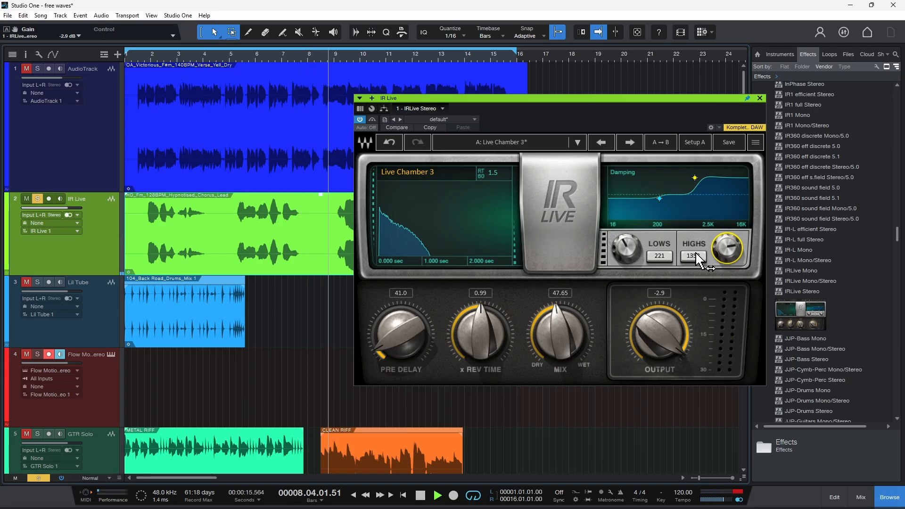
Lower the highs of the reverb's damping curve below the centre line and raise the lows to 1.17
drag(730, 259, 695, 281)
drag(625, 248, 625, 248)
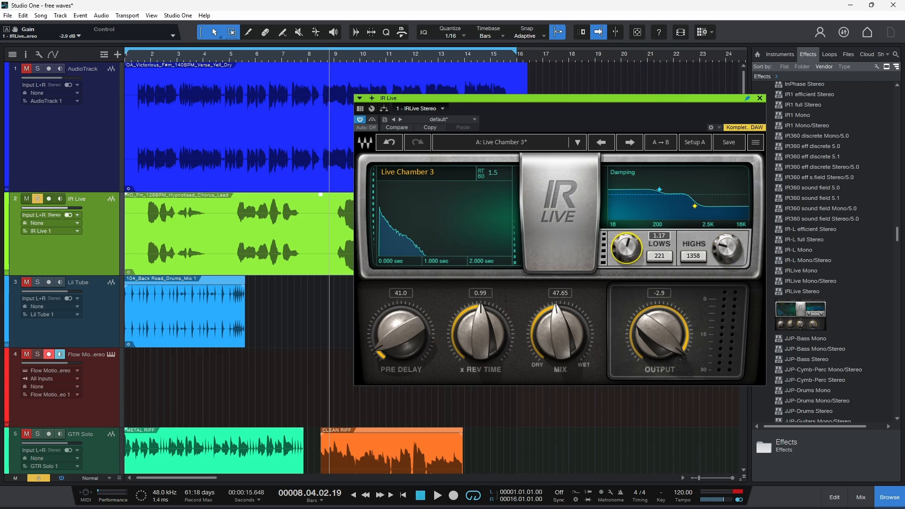
Set the pre-delay to 55.0, reverb time multiplier to 1.26 and mix to 53.40, and play the track from bar 6
click(256, 56)
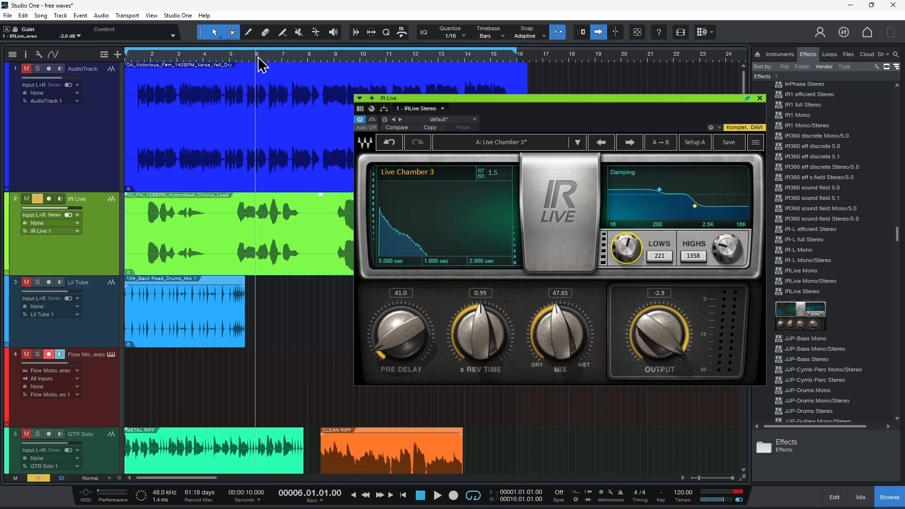
drag(400, 334, 401, 340)
drag(470, 332, 470, 322)
drag(388, 336, 388, 322)
drag(560, 335, 560, 330)
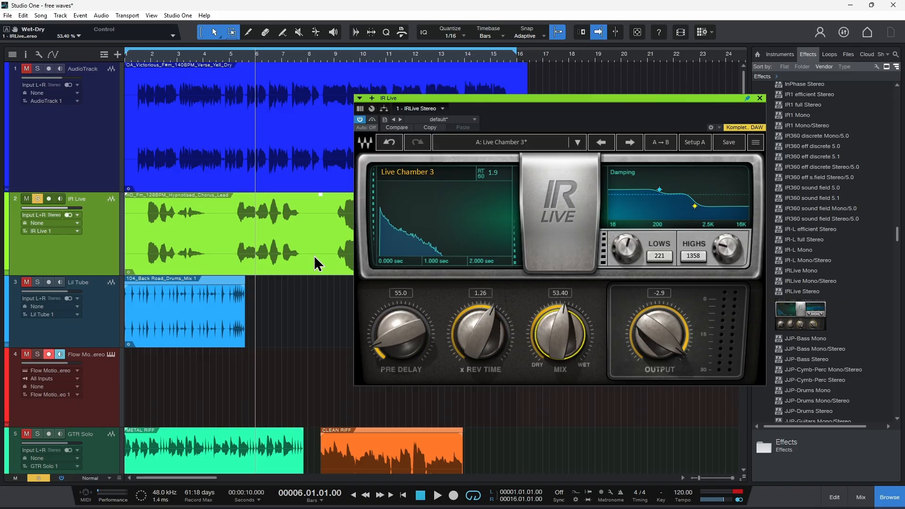
key(space)
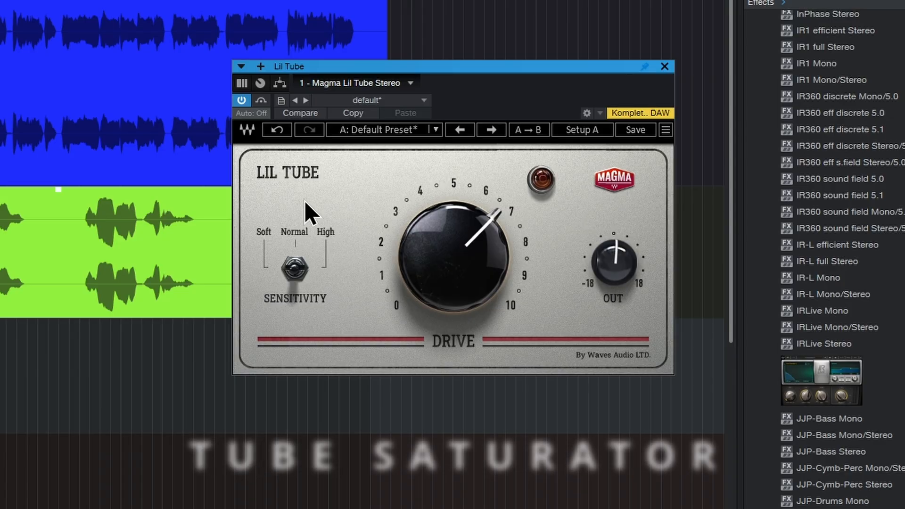
scroll(818, 257, down, 3)
scroll(817, 256, down, 5)
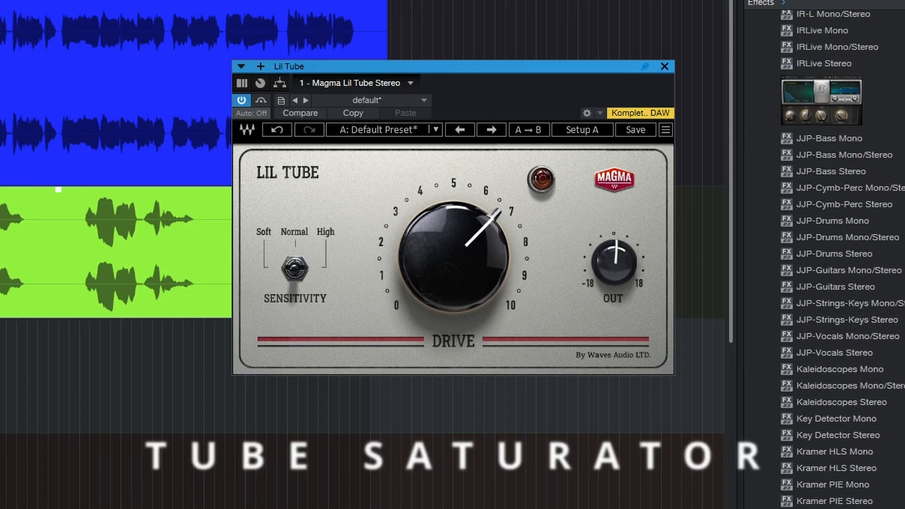
drag(903, 255, 891, 336)
drag(424, 97, 415, 100)
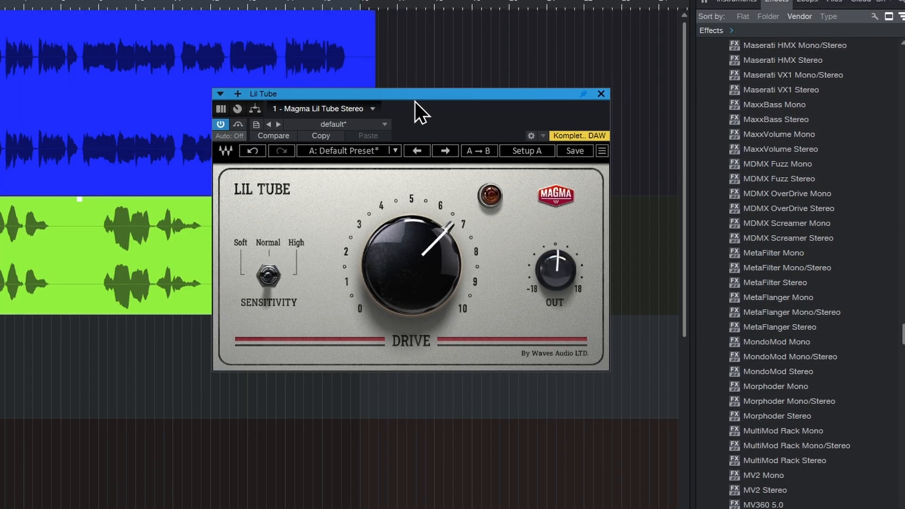
Switch the Lil Tube saturator on and adjust its drive to about 5.7
mouse_move(401, 262)
mouse_down()
mouse_move(401, 294)
mouse_move(401, 276)
mouse_up()
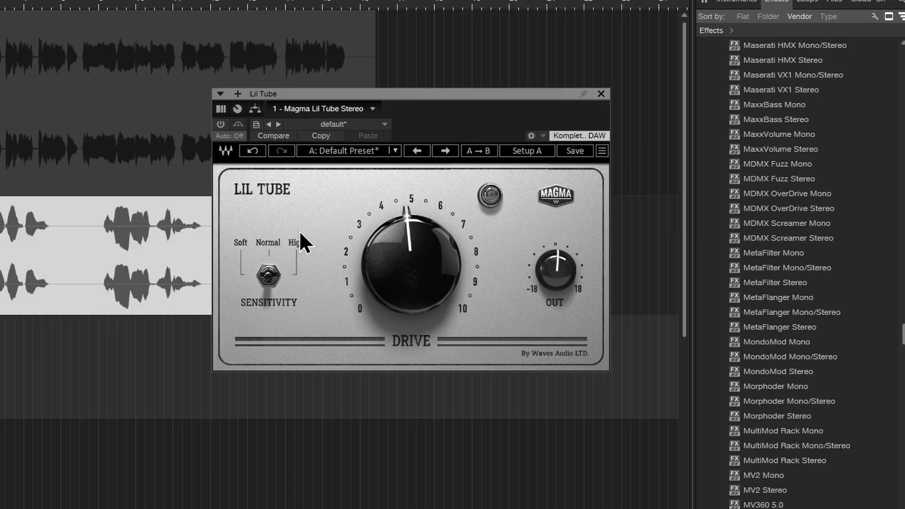
click(220, 123)
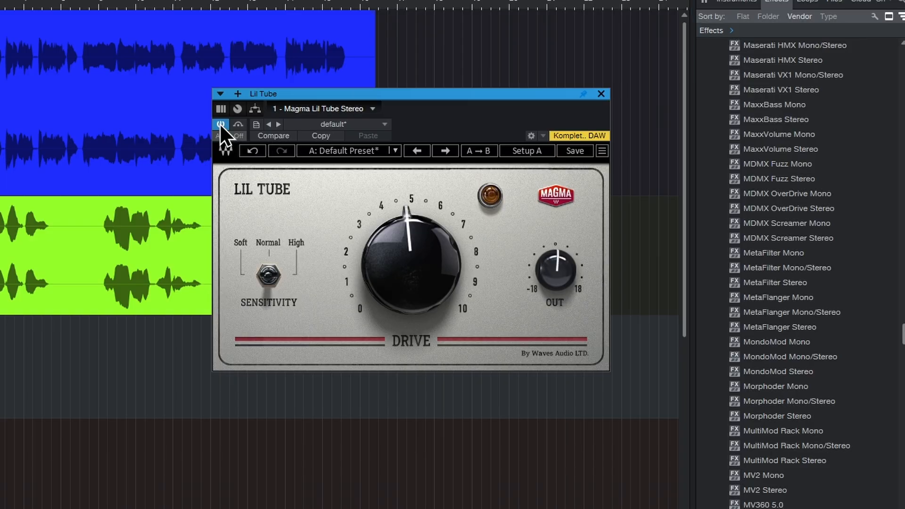
drag(406, 293, 410, 263)
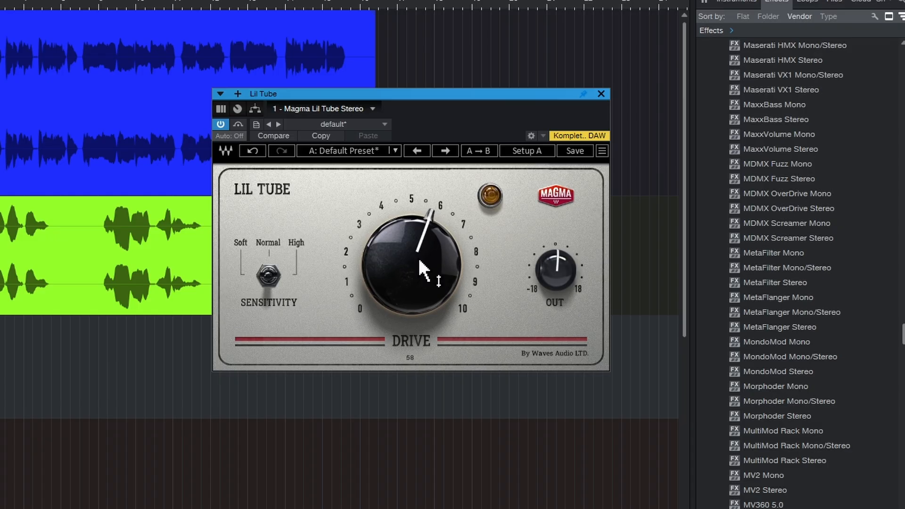
Set Lil Tube's sensitivity to High and its drive to 63
click(271, 284)
drag(426, 262, 425, 261)
drag(400, 289, 400, 284)
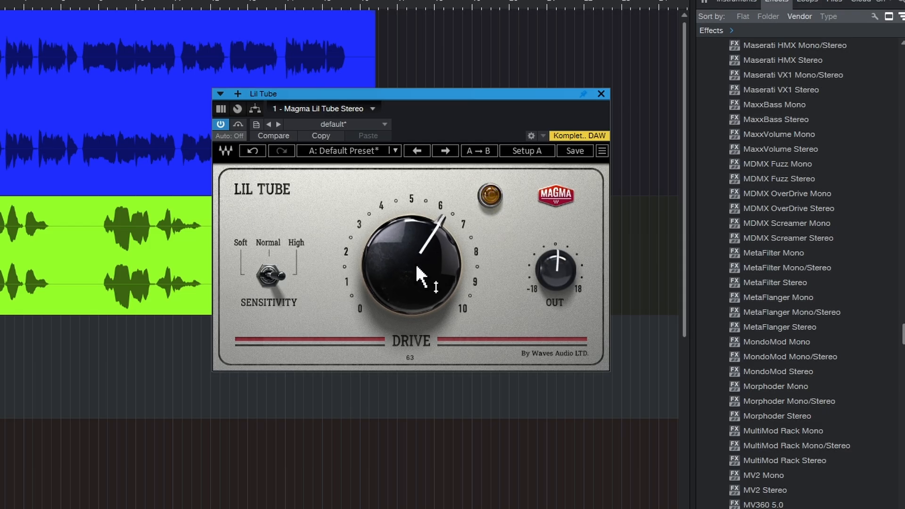
Set Lil Tube's sensitivity to Normal and its drive to about 5.5, comparing the sound with the effect bypassed and active
drag(433, 284, 432, 286)
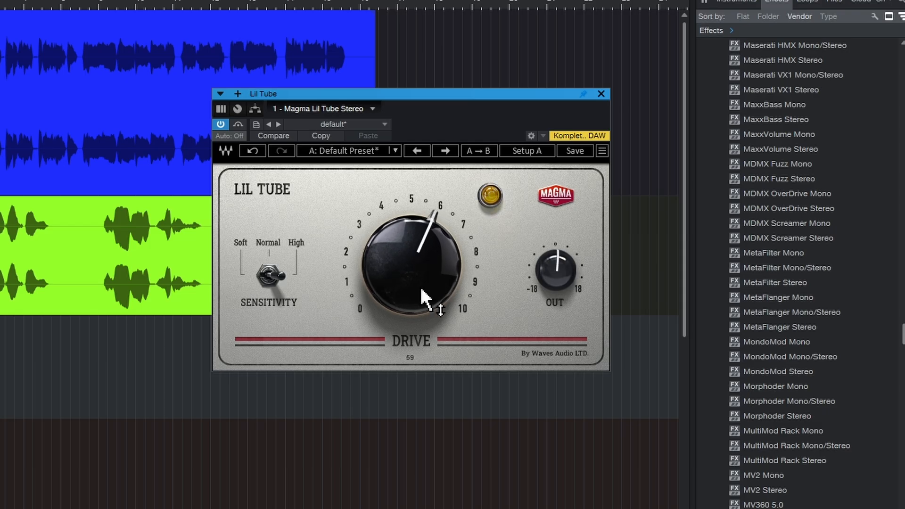
click(267, 280)
click(270, 284)
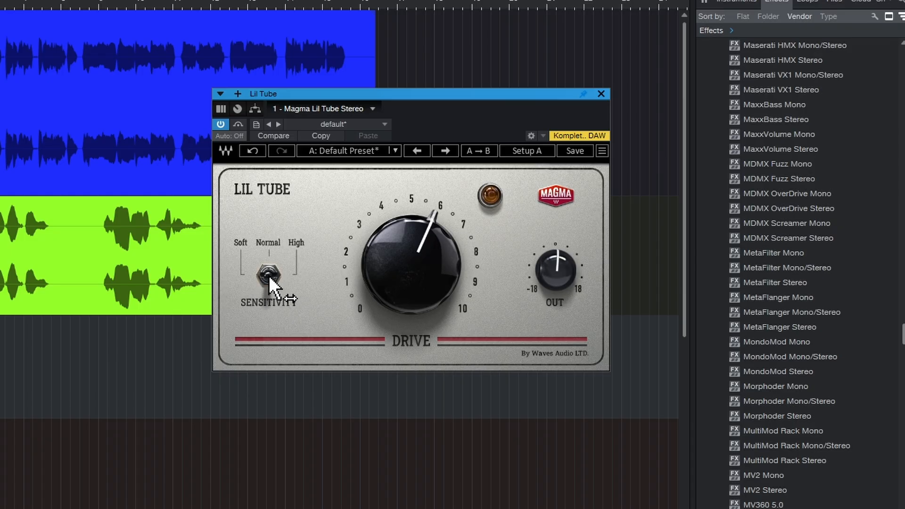
drag(408, 262, 408, 265)
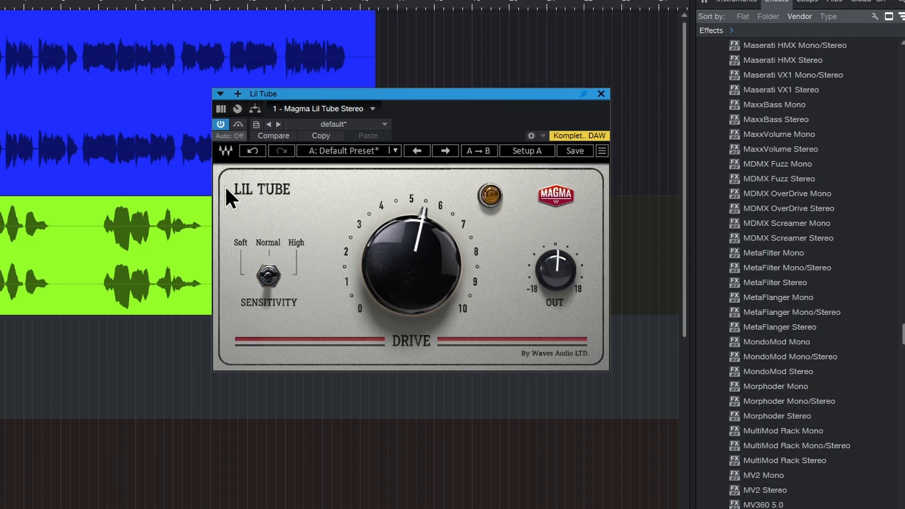
click(220, 125)
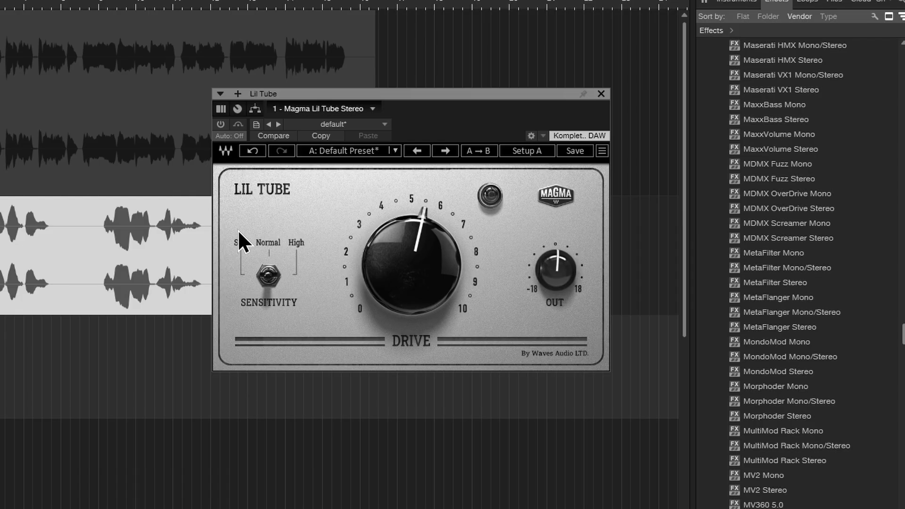
click(225, 125)
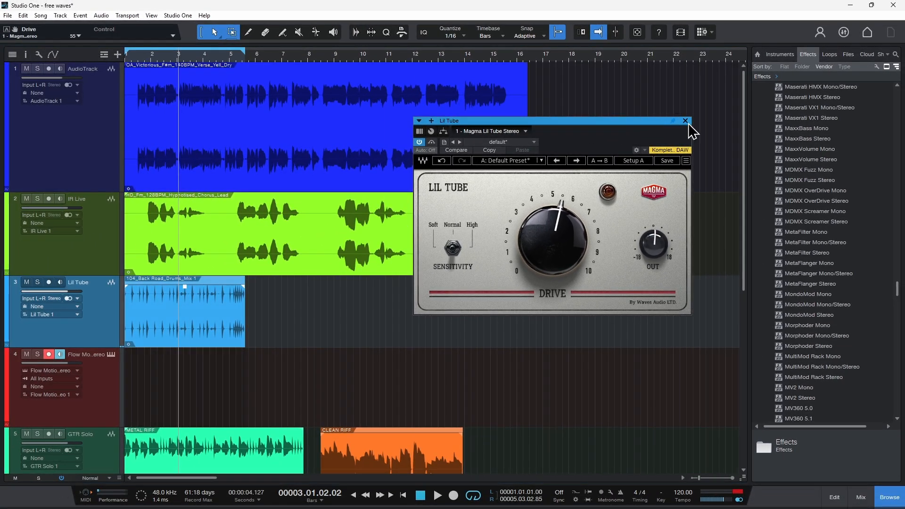
Close Lil Tube, open the Flow Motion synth on track 4 and raise oscillator 1's feedback to 79
click(685, 122)
click(111, 354)
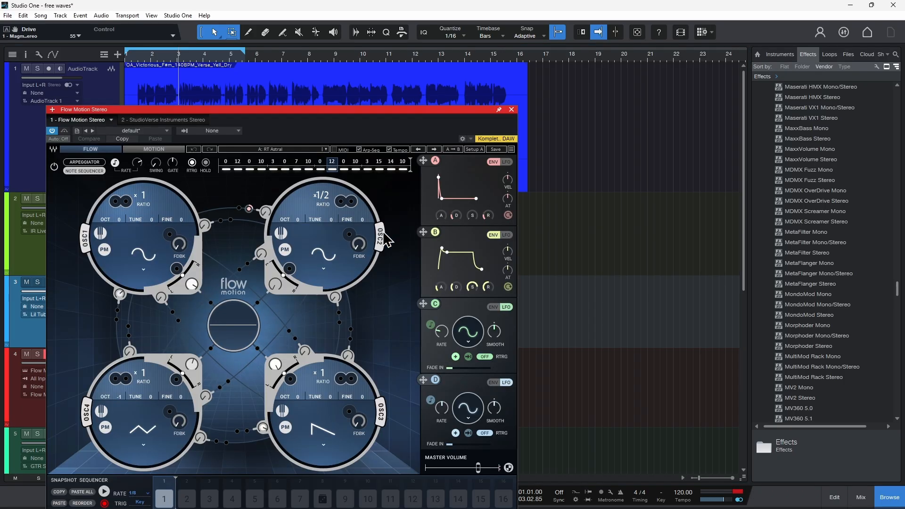
drag(648, 57, 652, 57)
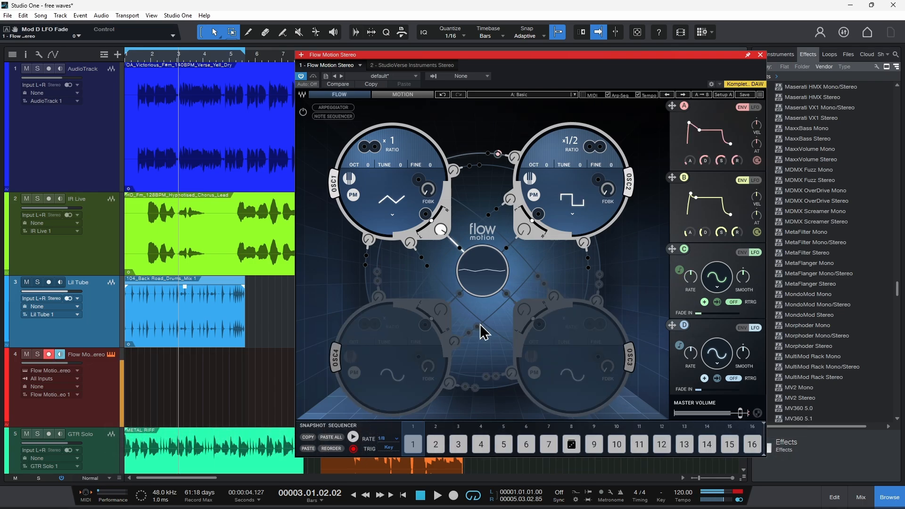
click(421, 211)
drag(428, 191, 429, 155)
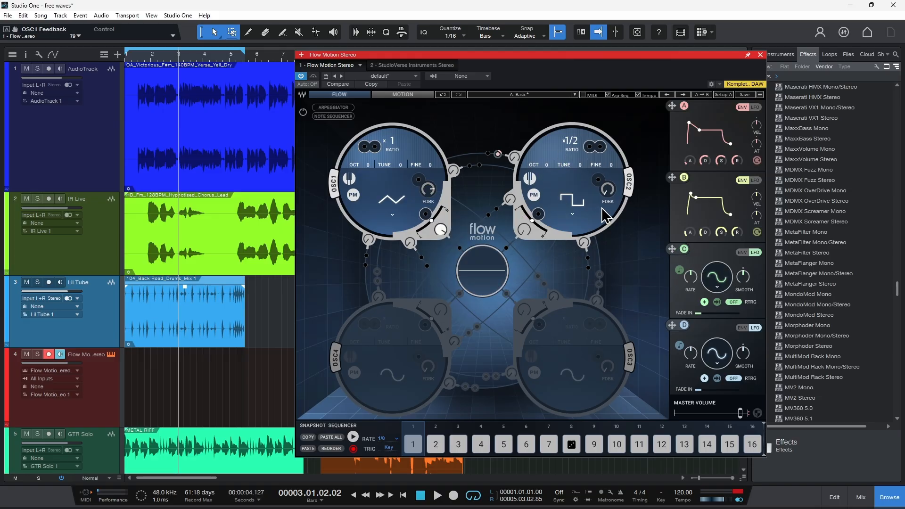
Load Flow Motion's arpeggiator preset RT Free Freq Freak and look through its Motion page before returning to the Flow page
click(575, 94)
mouse_move(637, 395)
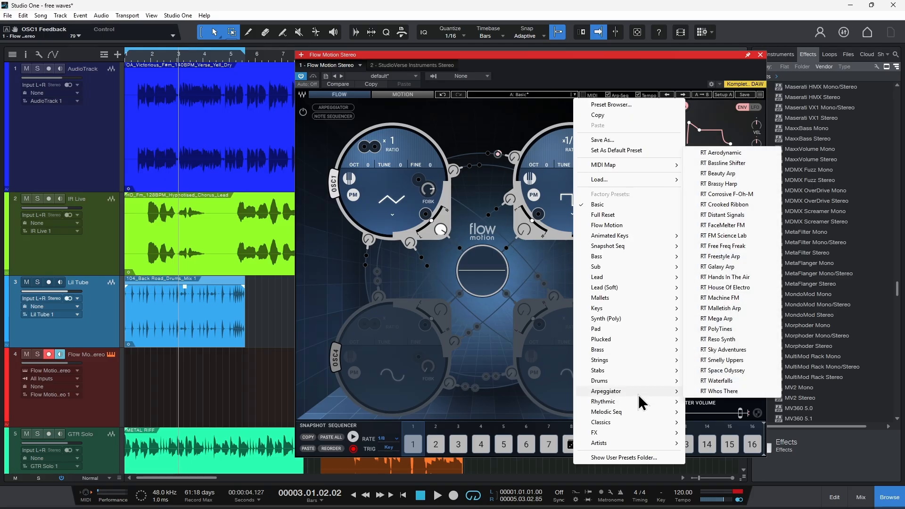
click(721, 245)
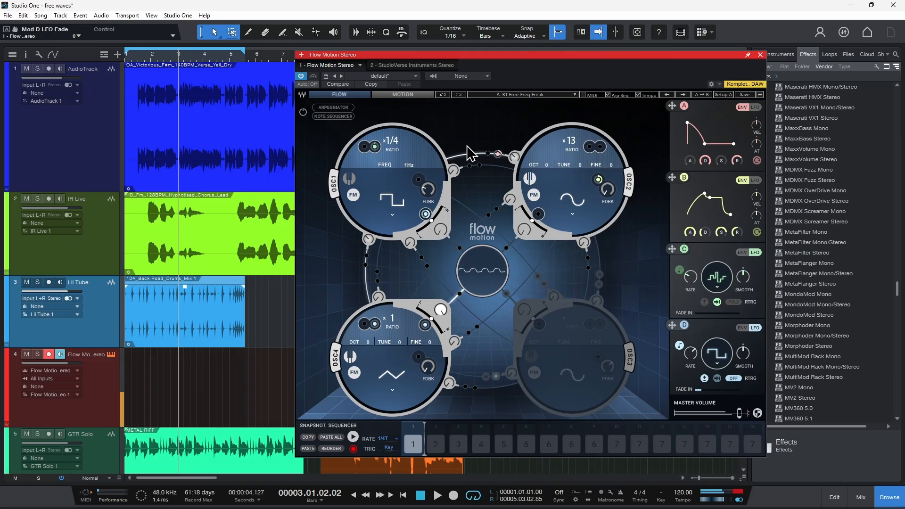
click(417, 95)
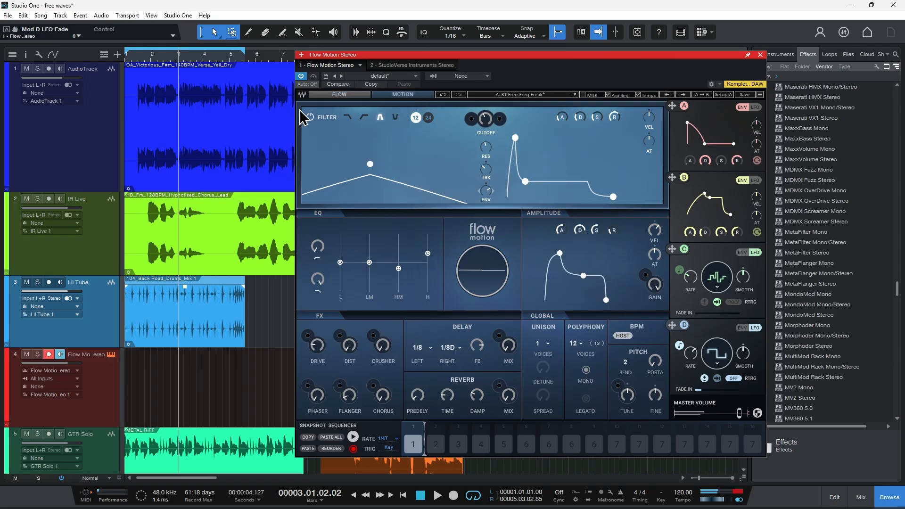
click(341, 96)
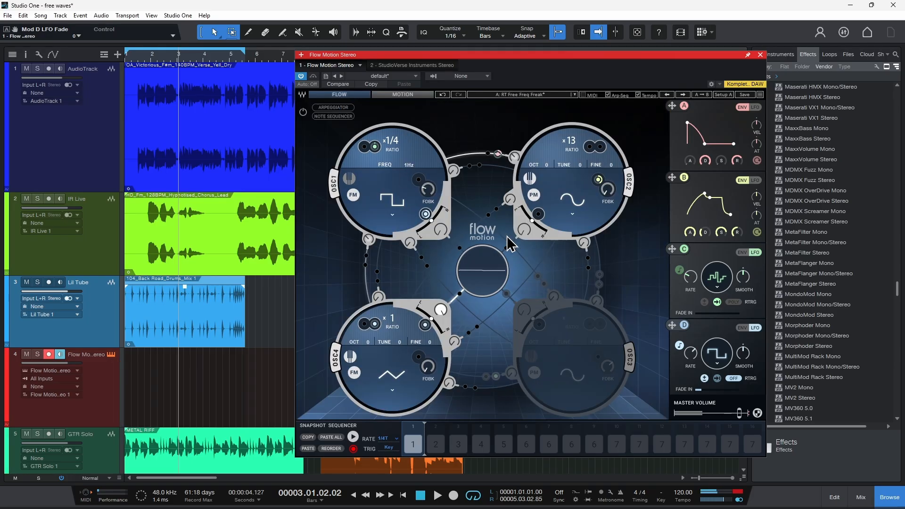
Audition Flow Motion's melodic sequence preset RT Astral, and replace it with the RT Berliner preset
click(568, 95)
mouse_move(615, 403)
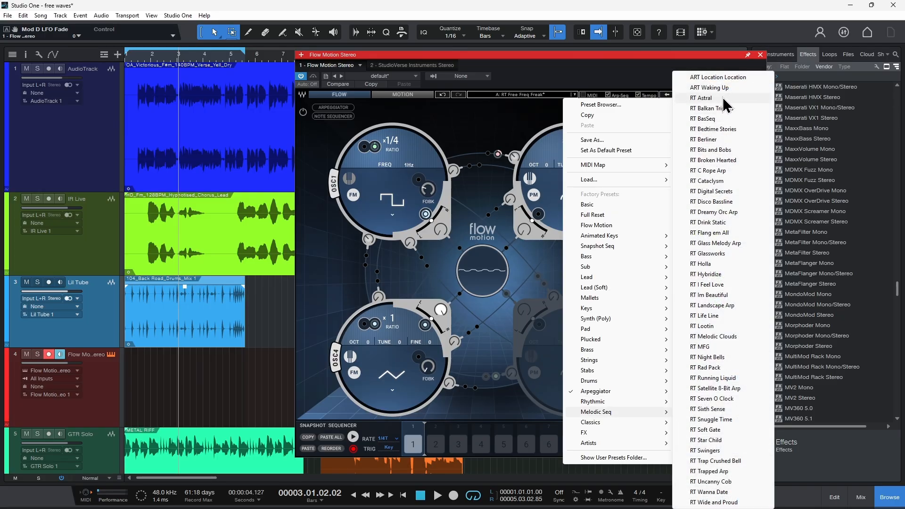
click(723, 98)
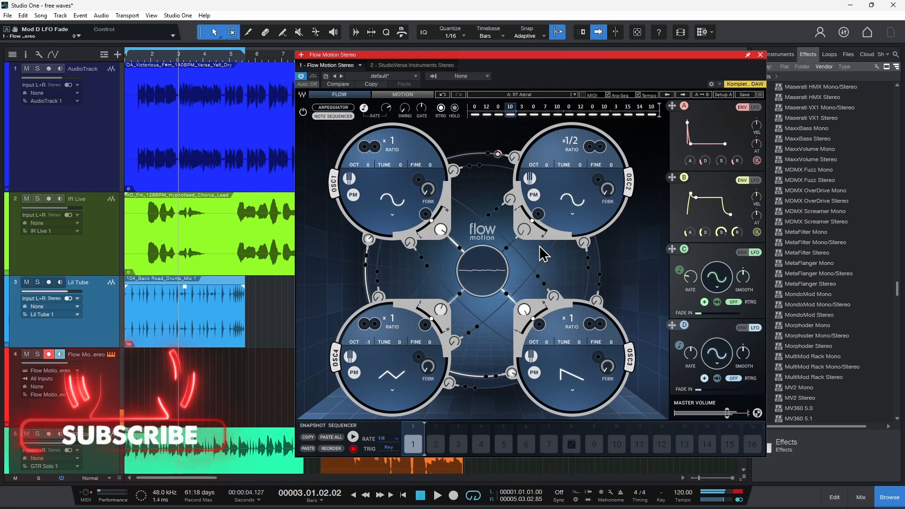
click(575, 95)
mouse_move(641, 413)
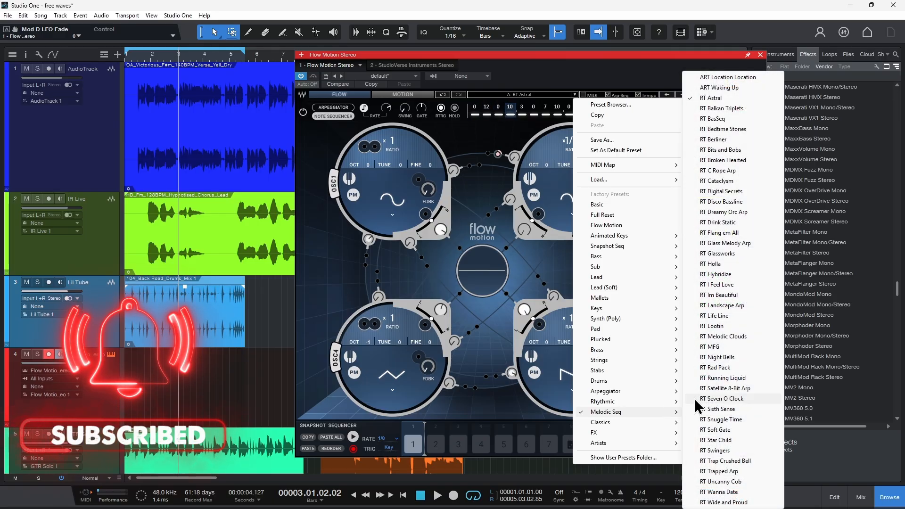
click(714, 140)
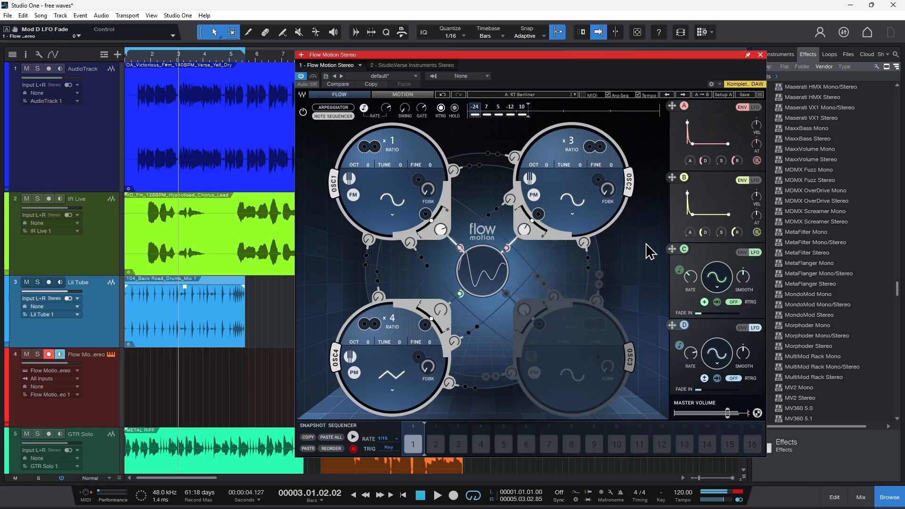
Close Flow Motion, disarm its track, and open the GTR Solo plug-in on track 5
click(760, 55)
click(49, 354)
scroll(199, 271, down, 5)
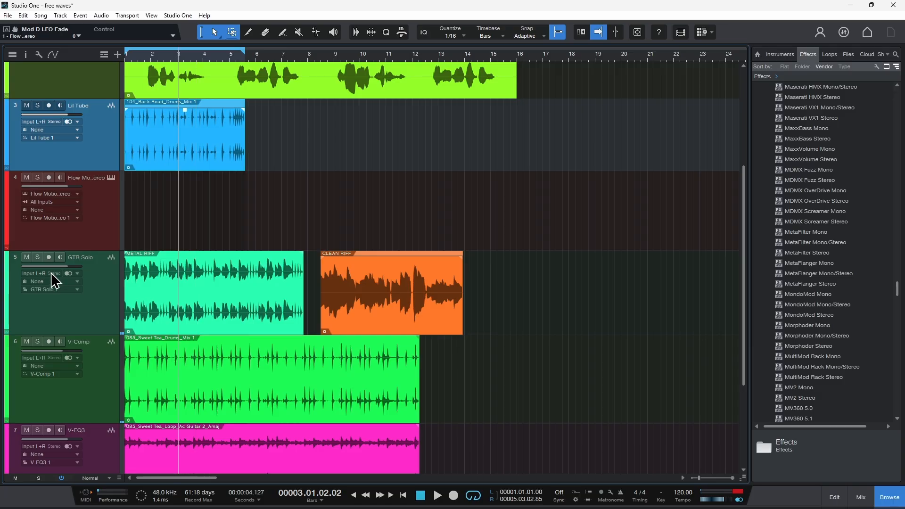
click(15, 256)
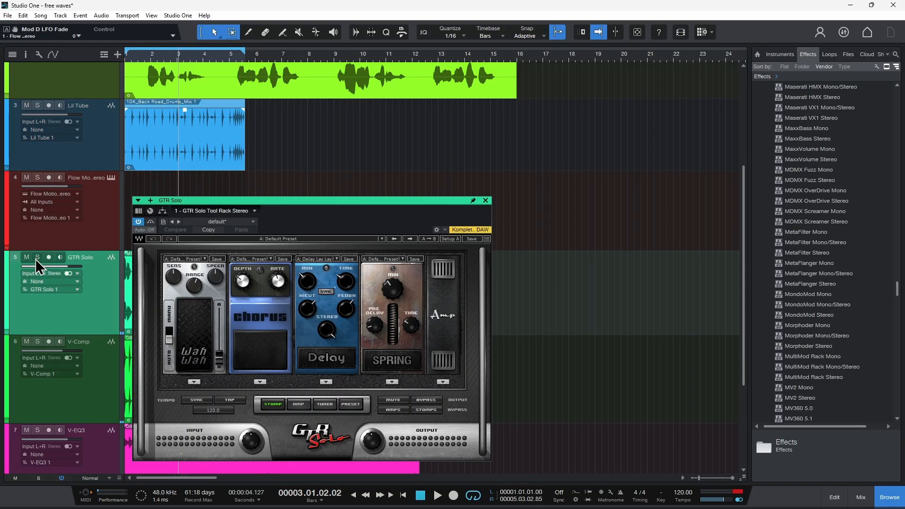
Solo the GTR Solo track and set the amp type to Inferno in the plug-in's amp view
click(37, 266)
drag(347, 201, 534, 58)
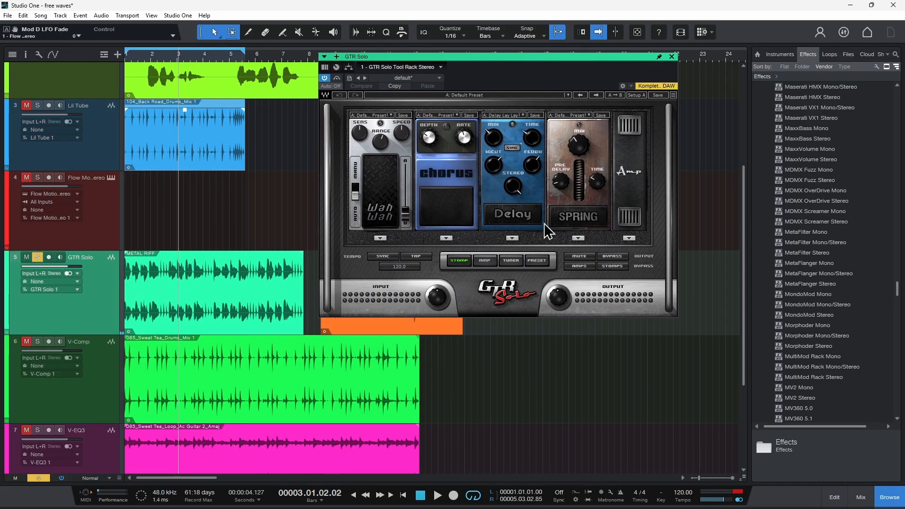
click(486, 261)
click(465, 2)
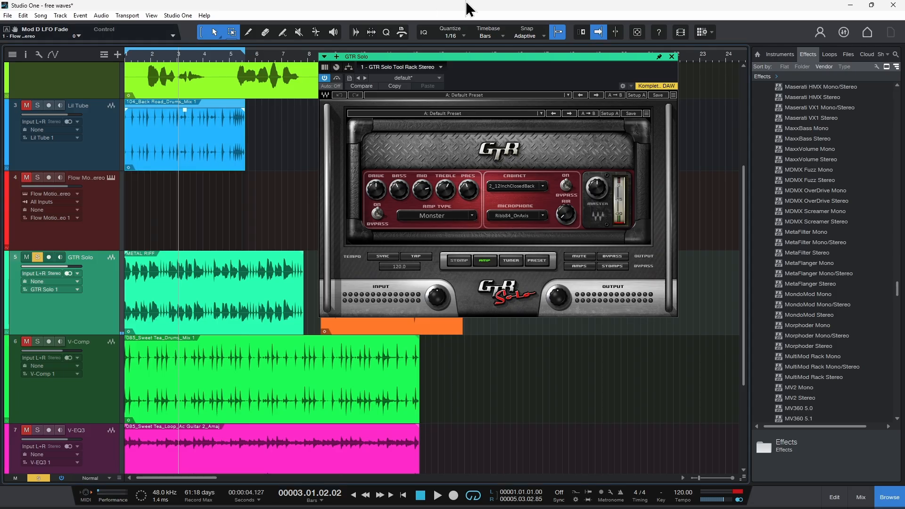
key(comma)
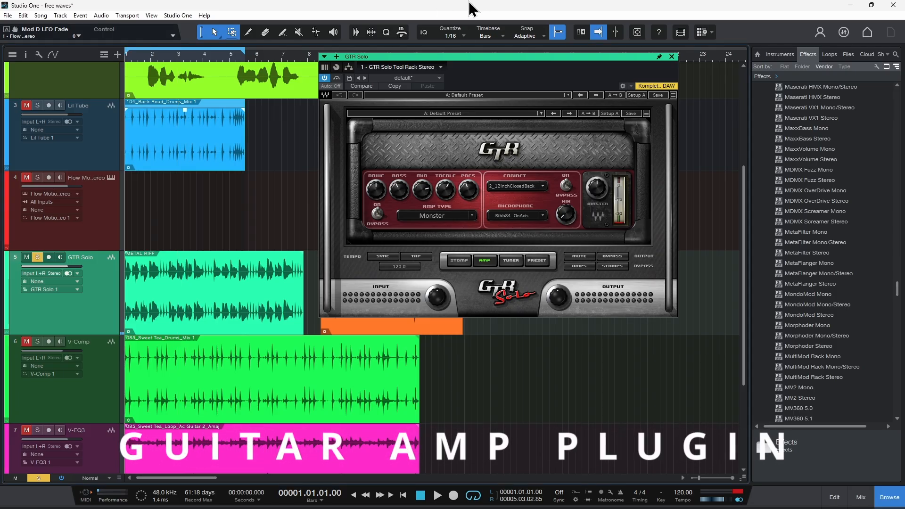
click(440, 215)
click(438, 283)
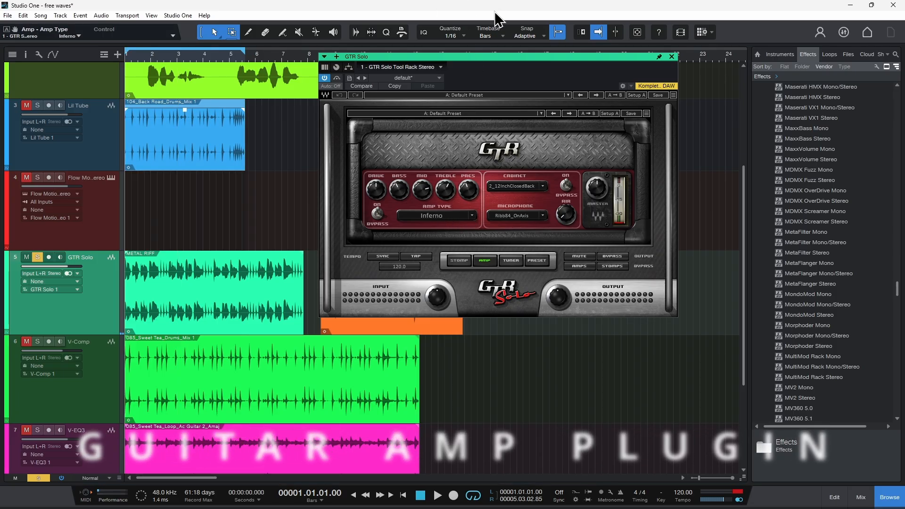
drag(535, 58, 549, 80)
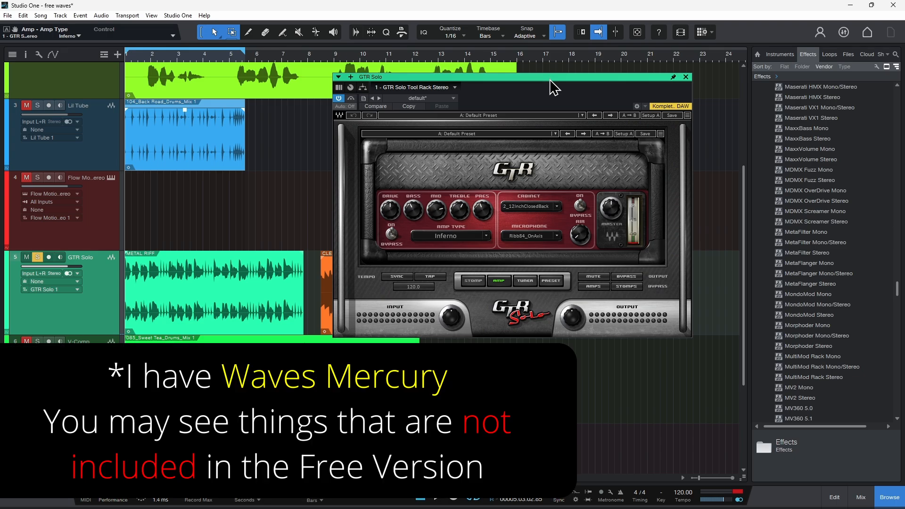
click(490, 235)
mouse_move(519, 270)
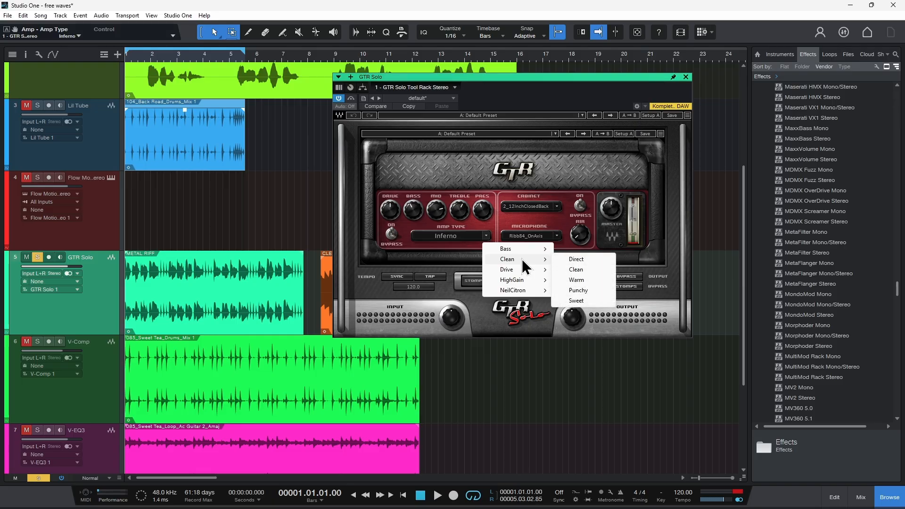
mouse_move(518, 290)
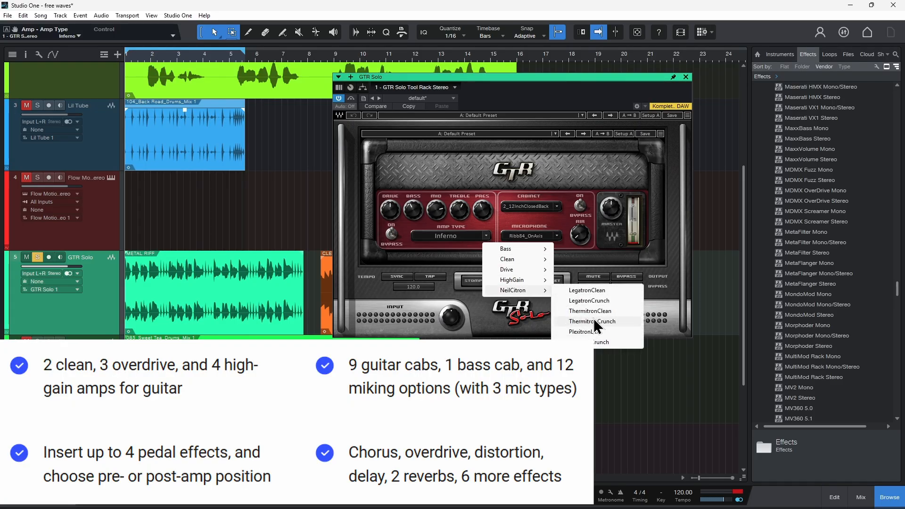
click(572, 154)
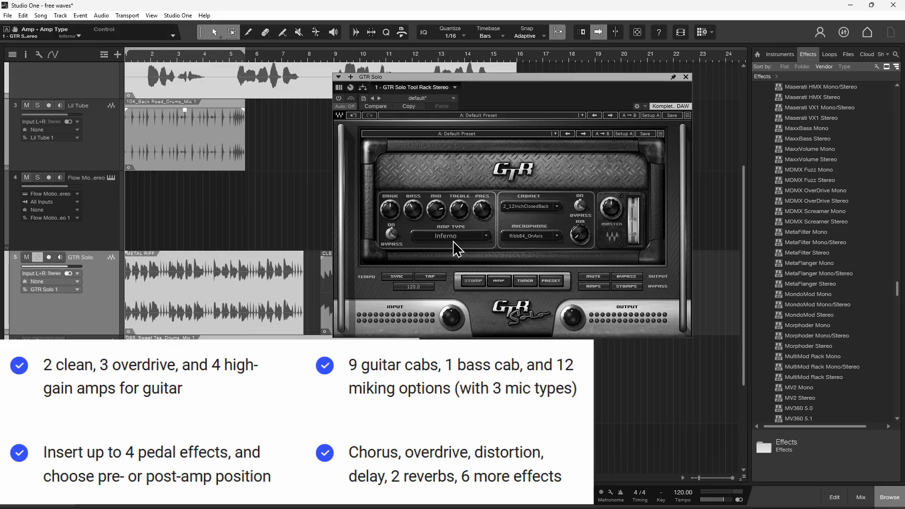
Play the soloed guitar track with the loop range spanning the METAL RIFF clip
key(space)
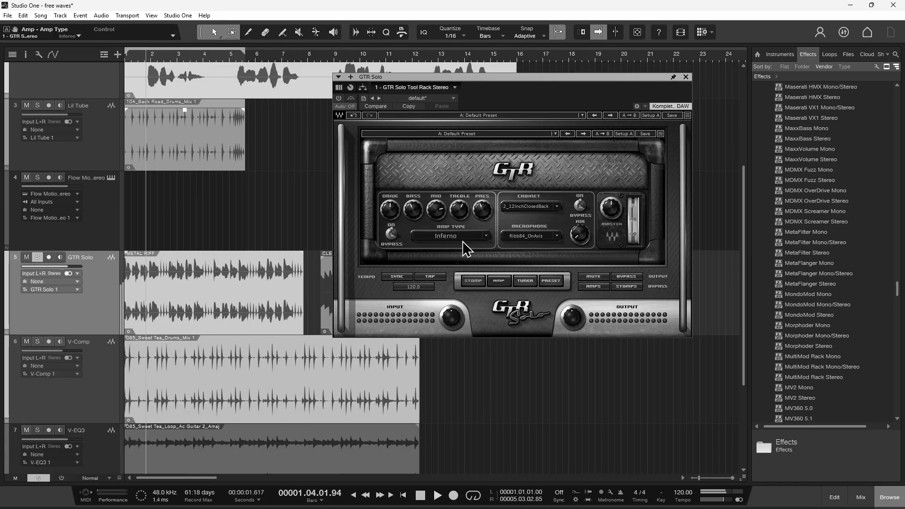
click(258, 308)
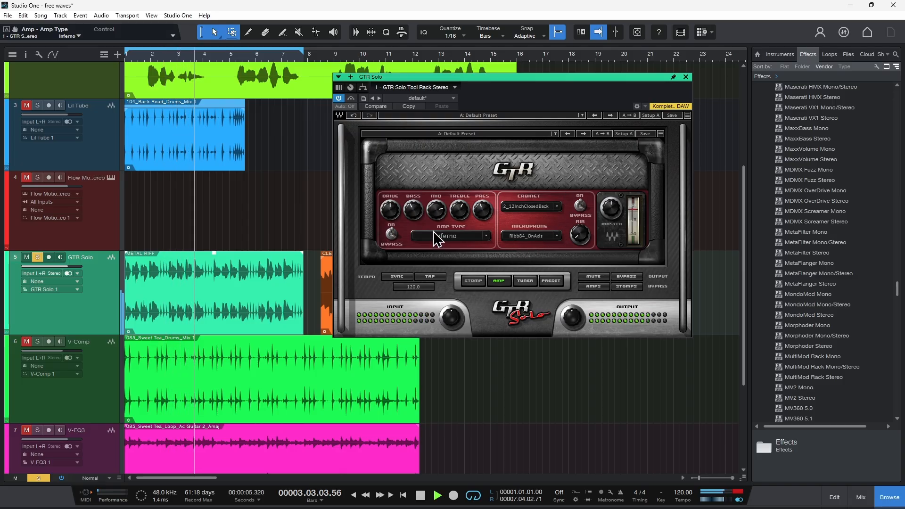
drag(438, 210, 483, 255)
Set GTR Solo's amp type to the high-gain Monster model and play the riff through it
click(486, 235)
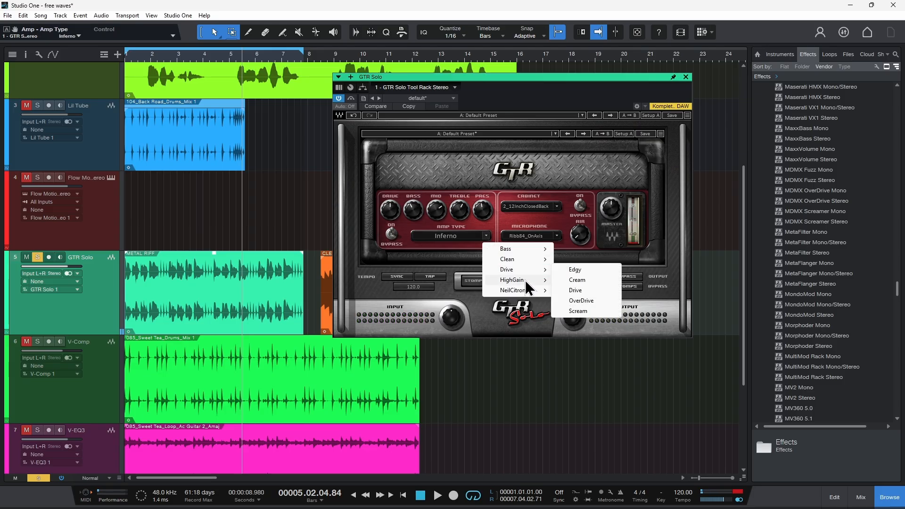
mouse_move(527, 281)
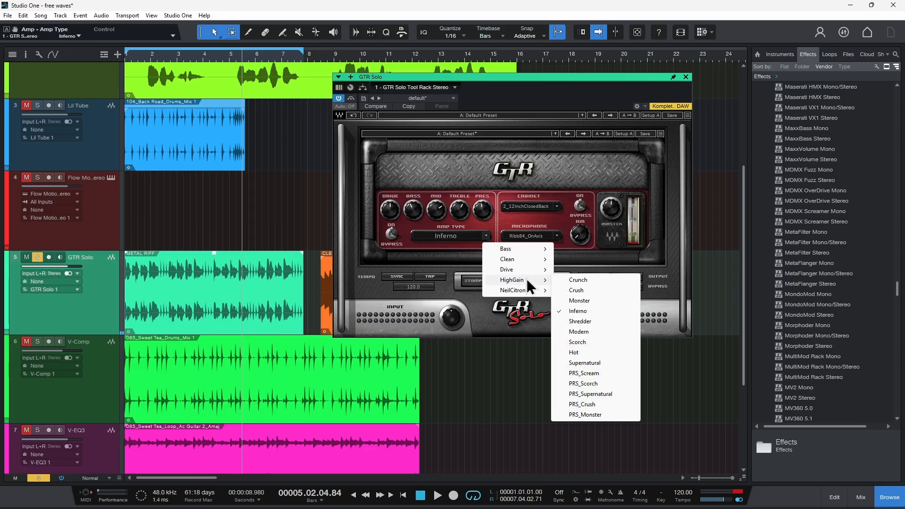
click(580, 301)
key(space)
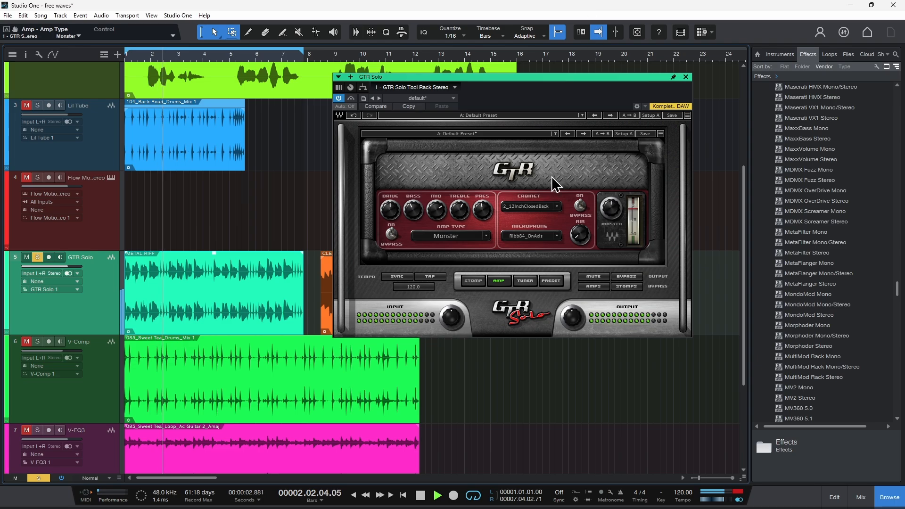
key(space)
Set GTR Solo's cabinet to 4_10InchOpenBack and play the riff through it
click(556, 206)
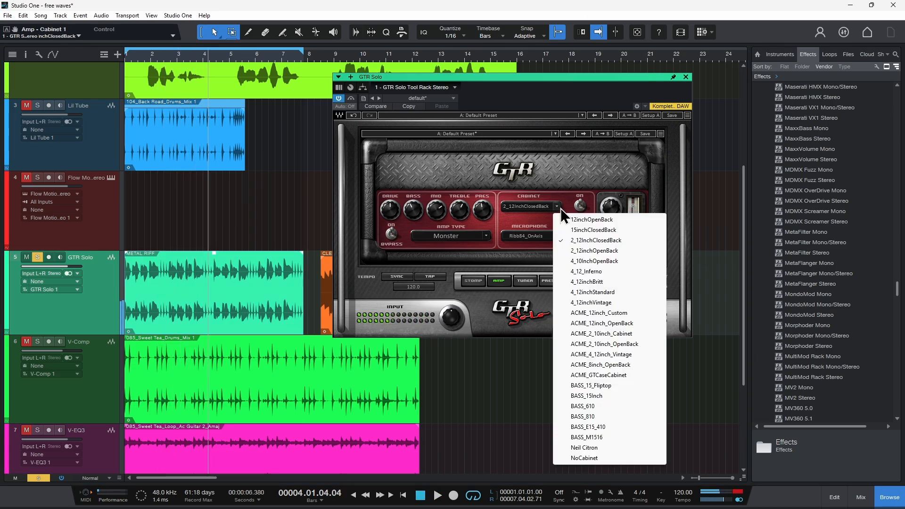
click(596, 260)
key(space)
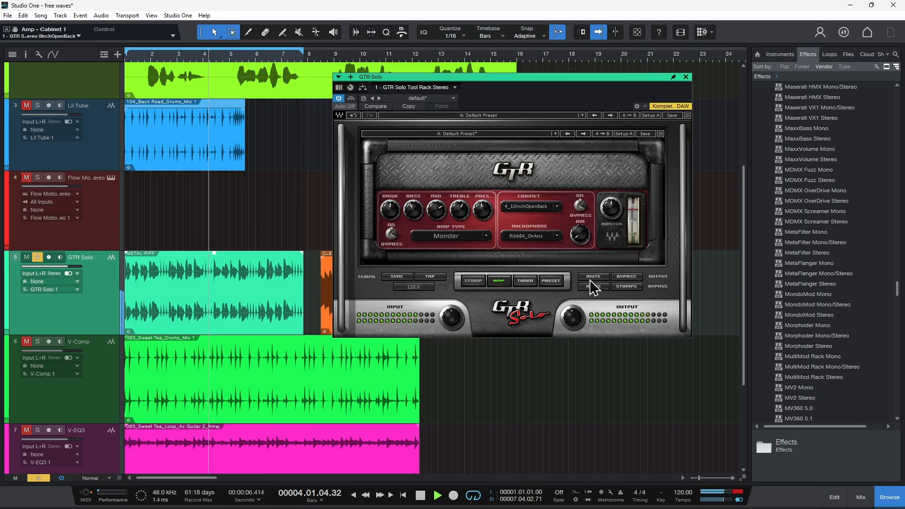
click(559, 208)
click(562, 247)
Audition the Dyn57_OffAxis and DynRE20_OnAxis microphones in GTR Solo on the metal riff, and settle on Ribb84_OffAxis
click(556, 235)
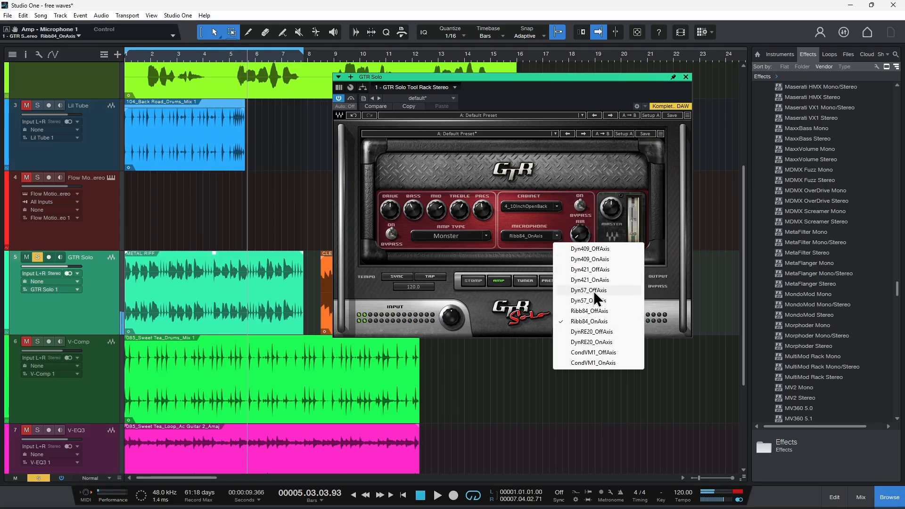
click(593, 291)
click(557, 237)
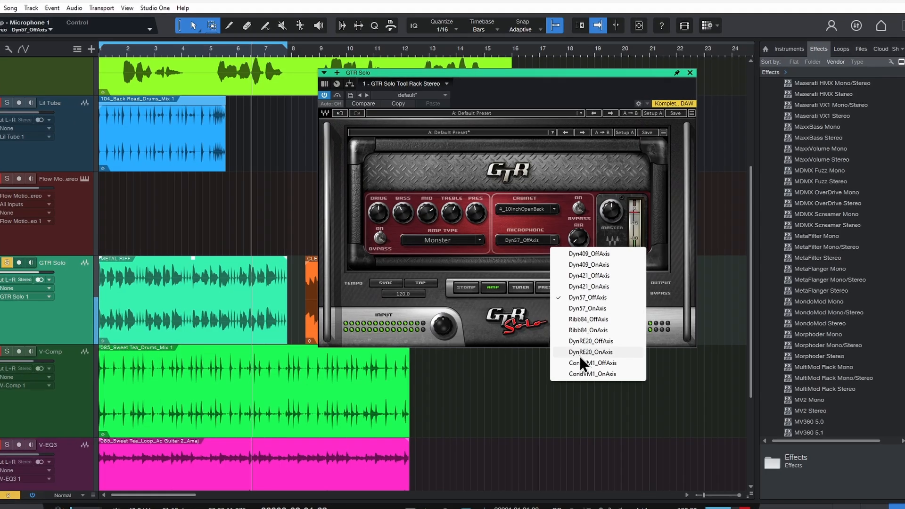
click(578, 352)
click(554, 239)
click(587, 318)
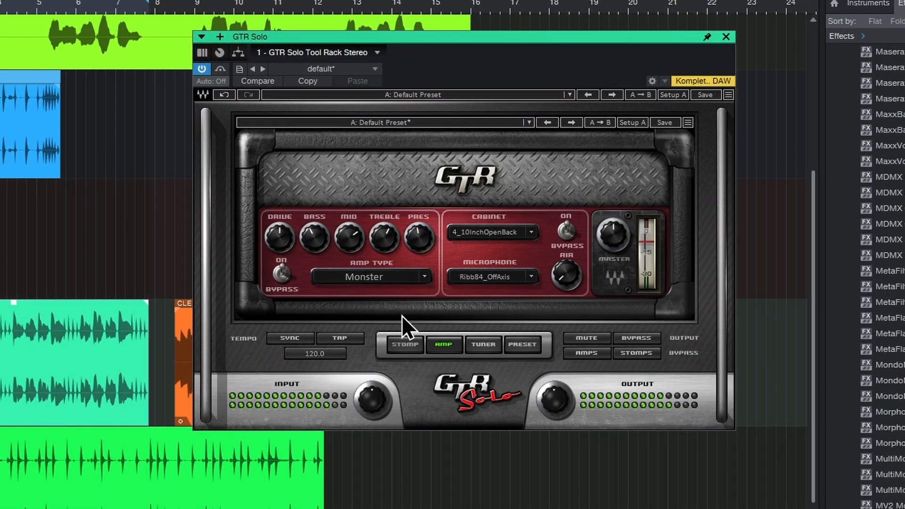
Look through GTR Solo's tuner, preset and stomp views, including the replacement effects offered for the chorus pedal
click(483, 345)
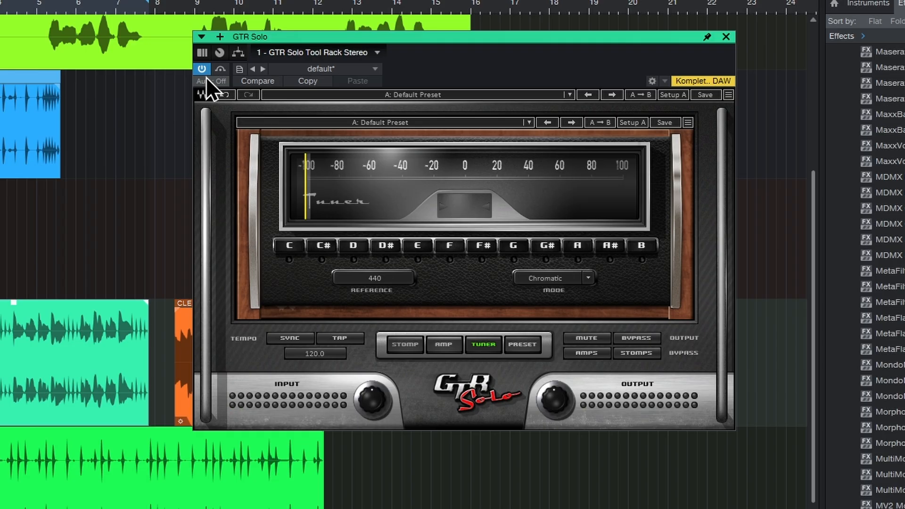
click(522, 346)
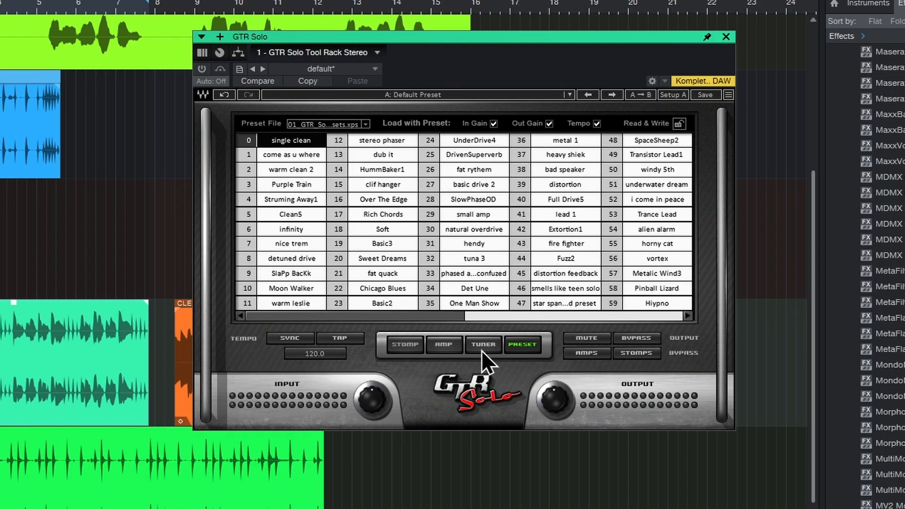
click(404, 344)
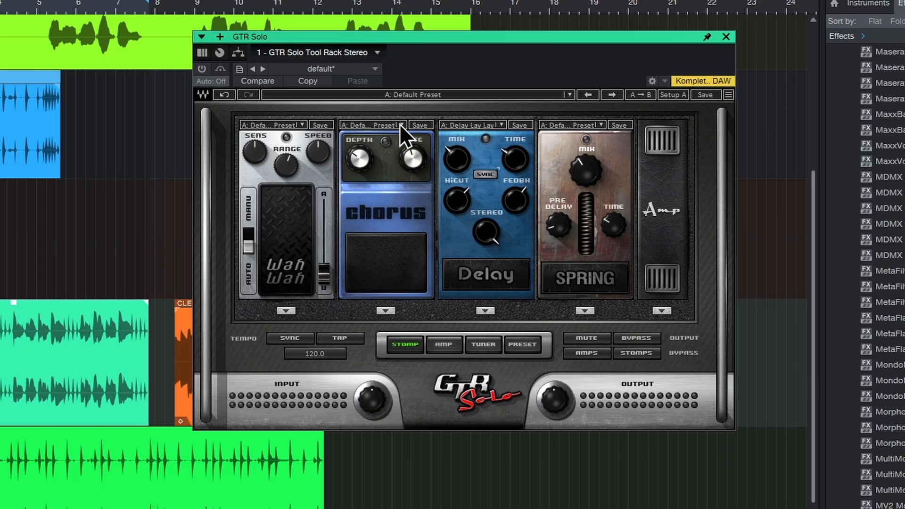
click(378, 311)
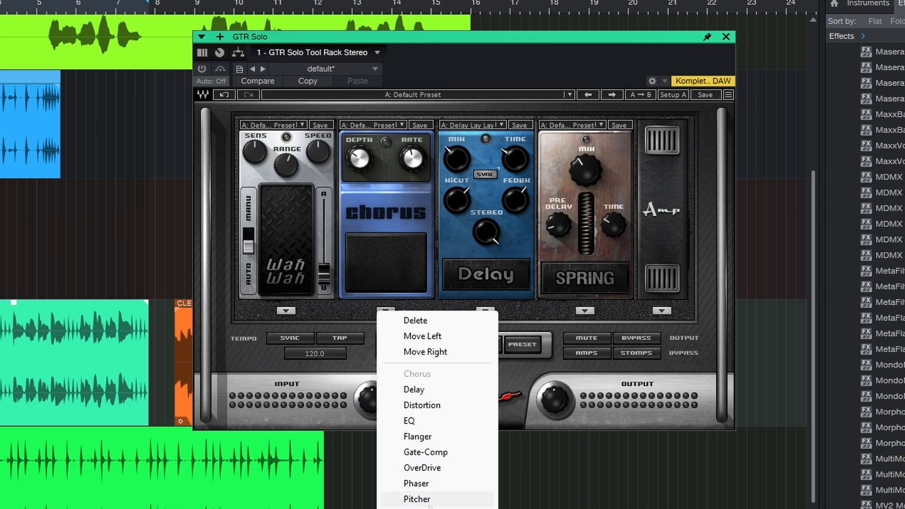
click(353, 314)
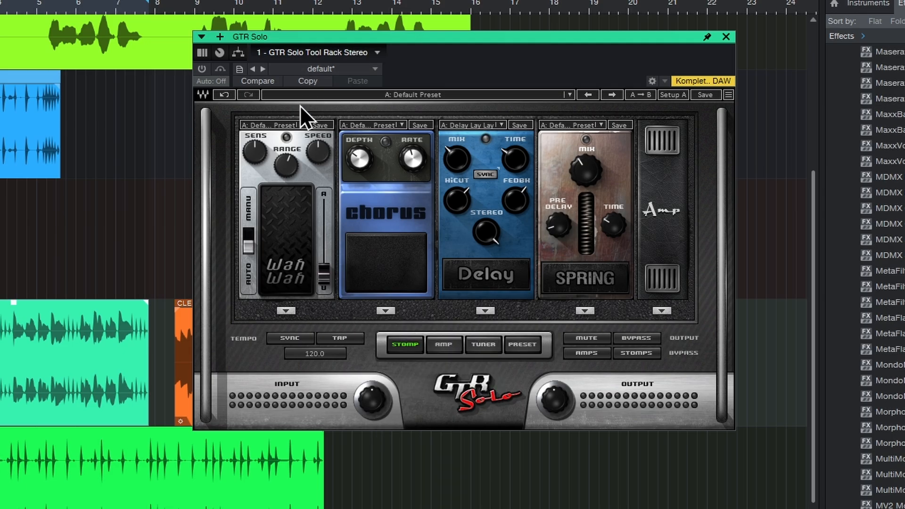
Set the amp type to the clean Sweet model in GTR Solo's amp view
click(444, 344)
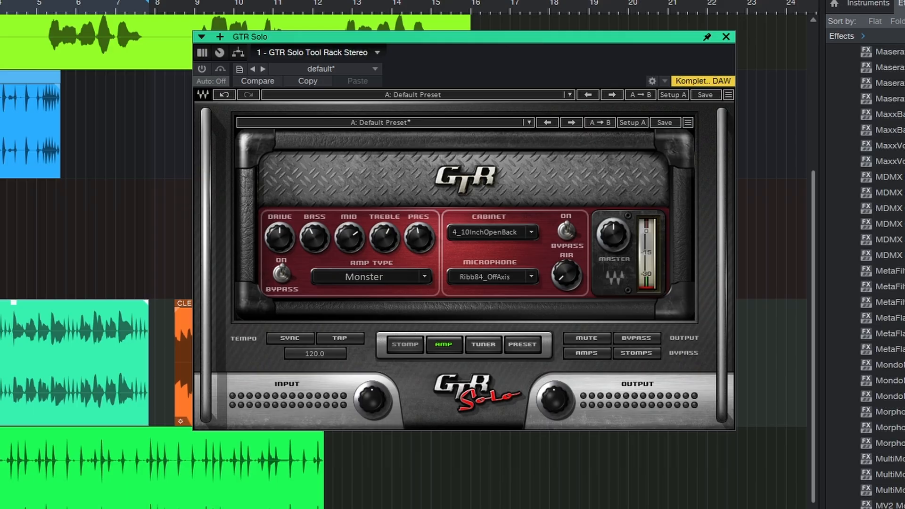
click(486, 273)
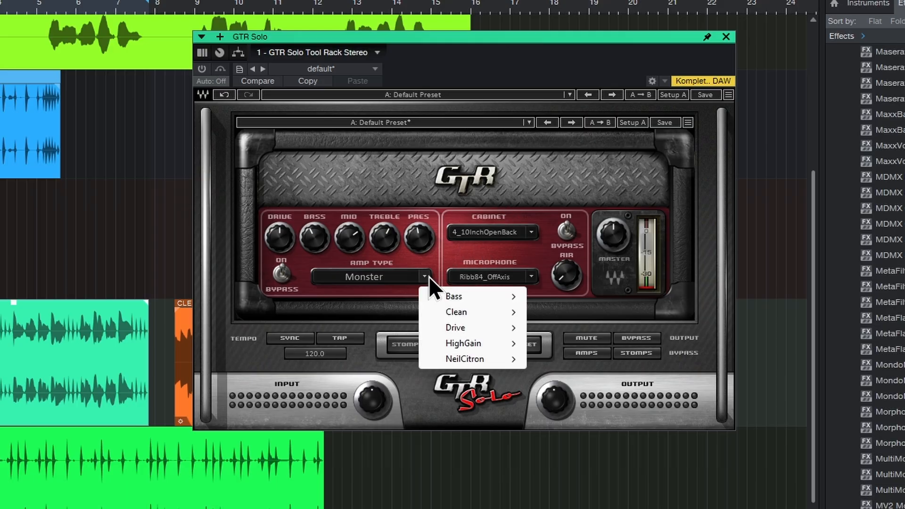
mouse_move(471, 311)
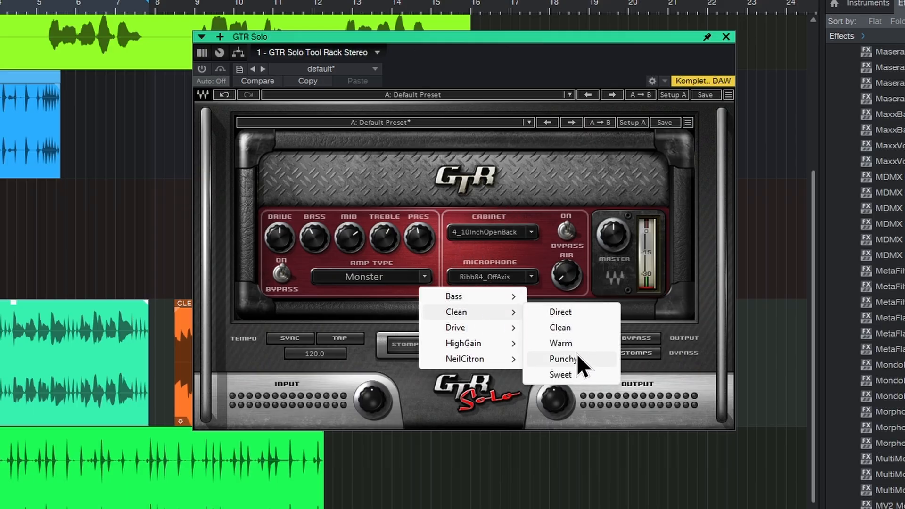
click(567, 374)
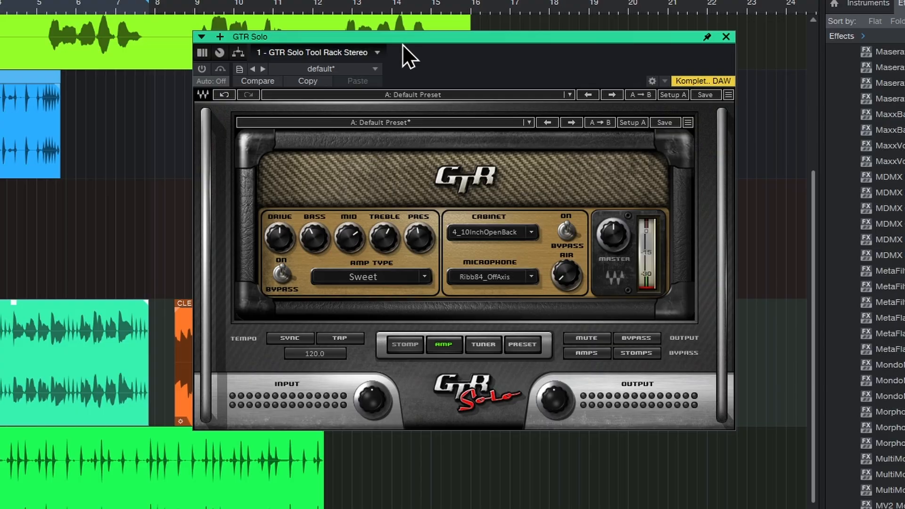
Uncover the CLEAN RIFF clip and play it from its start with GTR Solo activated
drag(402, 44, 482, 44)
click(238, 405)
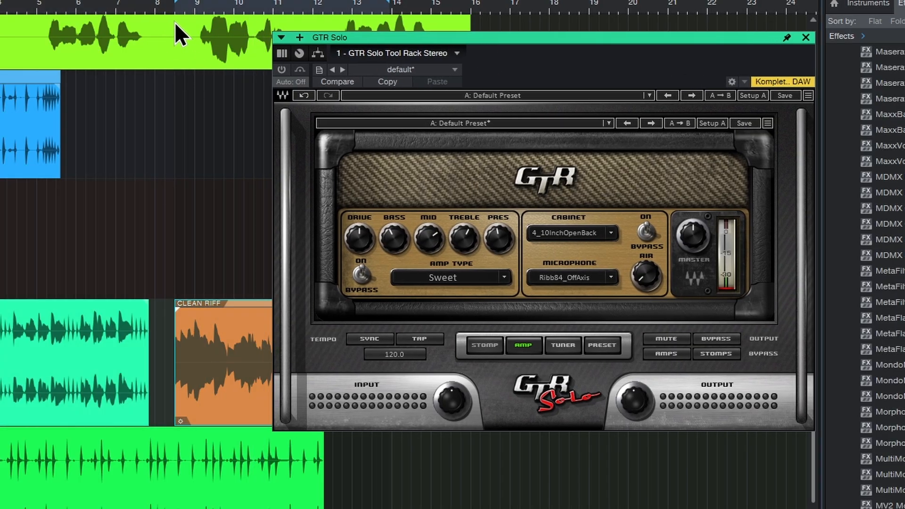
click(174, 5)
click(283, 74)
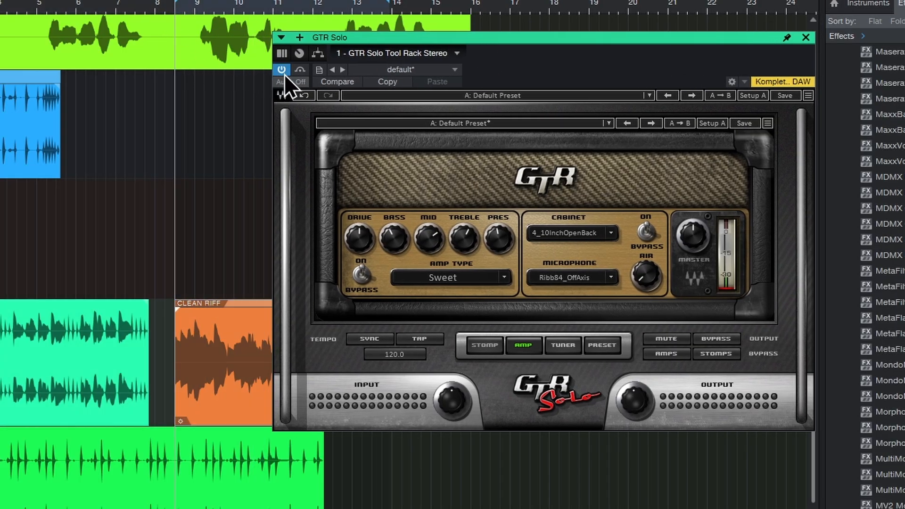
key(space)
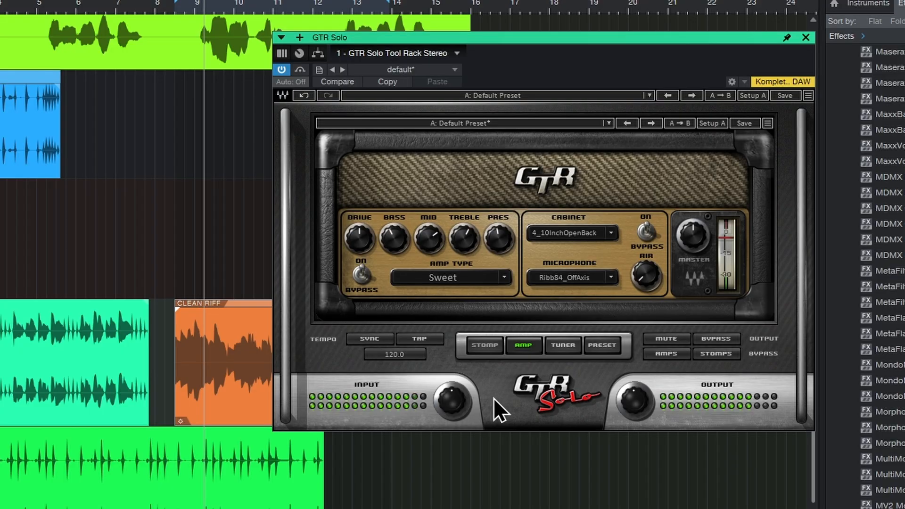
Fine-tune the Sweet amp's tone knobs, including mid, treble and presence, while the clean riff plays
drag(432, 240, 431, 251)
drag(464, 240, 465, 244)
drag(499, 239, 499, 240)
drag(430, 240, 464, 241)
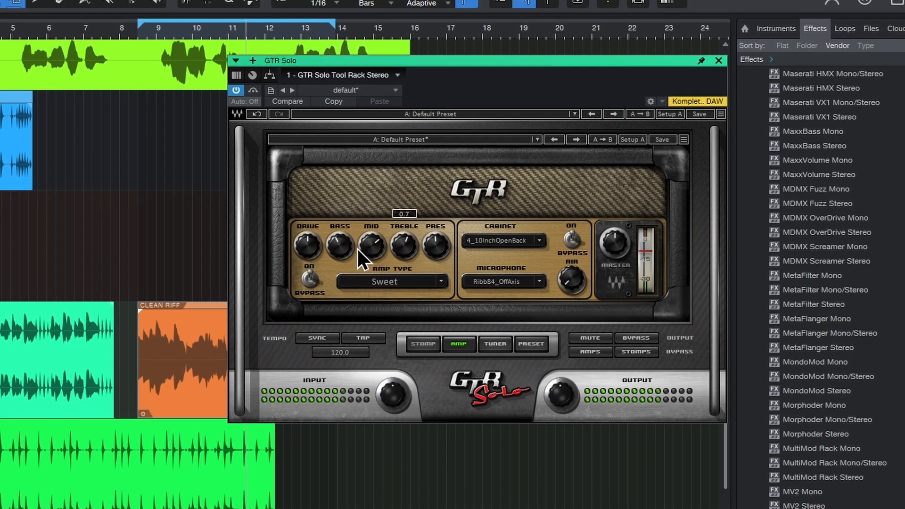
drag(346, 254, 346, 257)
Turn on the chorus, delay and spring reverb pedals in GTR Solo's stomp view for the clean riff
click(140, 32)
click(423, 344)
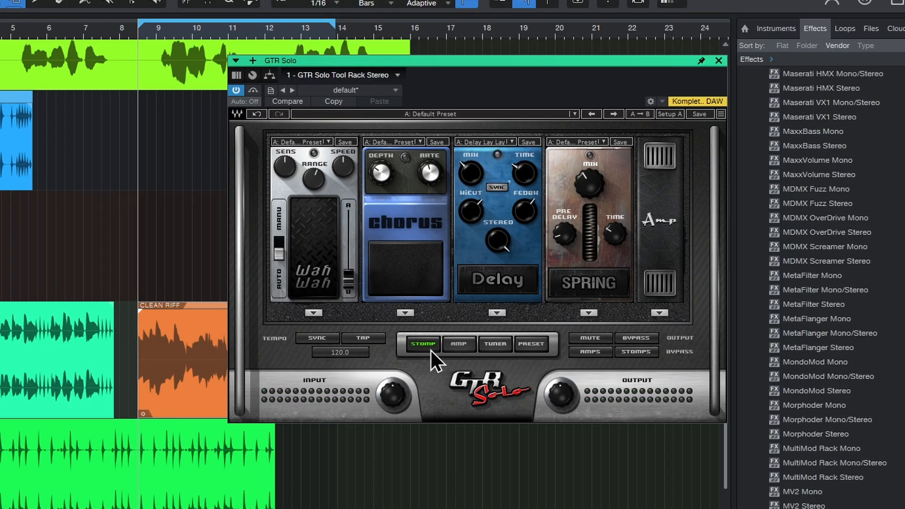
click(410, 278)
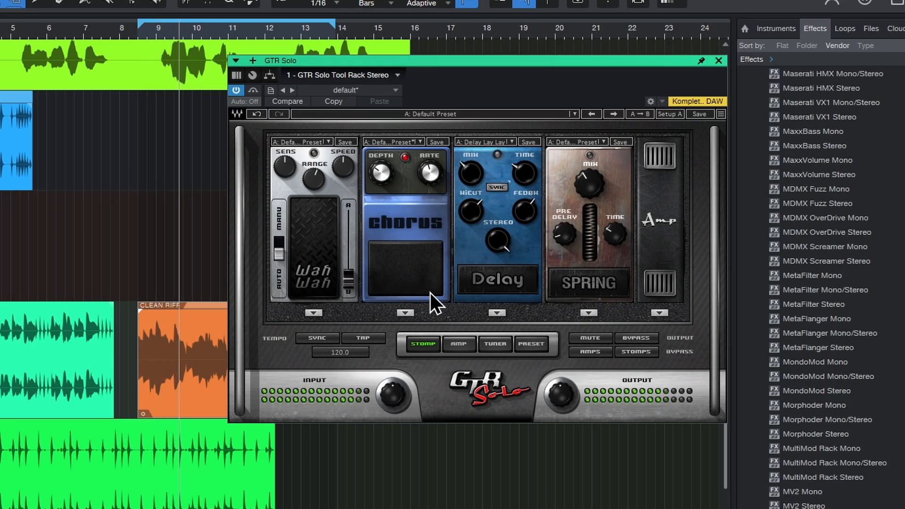
click(504, 279)
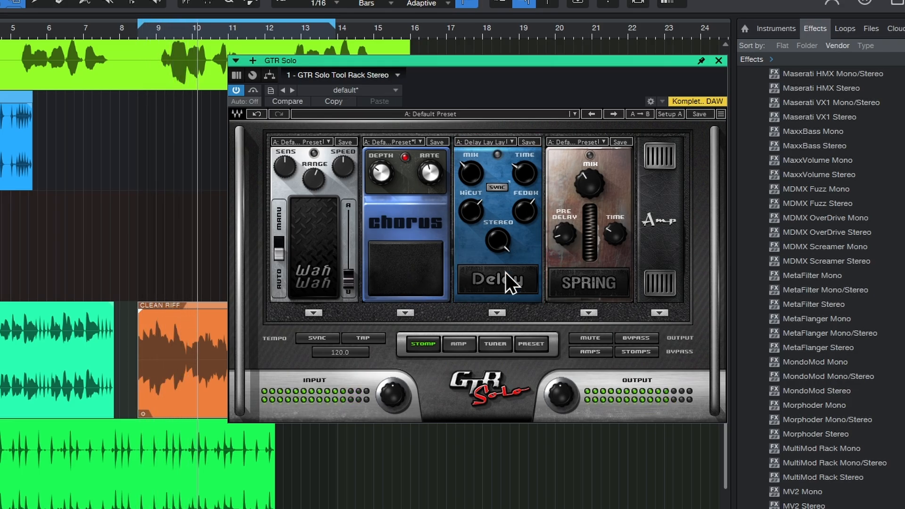
click(601, 286)
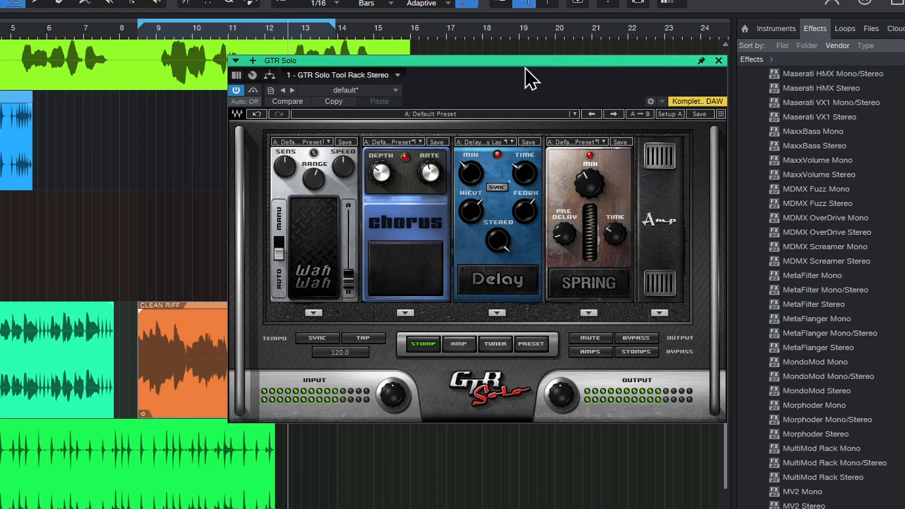
Lower the Sweet amp's drive, adjust its treble and set the cabinet to 2_12InchClosedBack
click(459, 344)
drag(408, 248, 400, 251)
drag(307, 242, 307, 256)
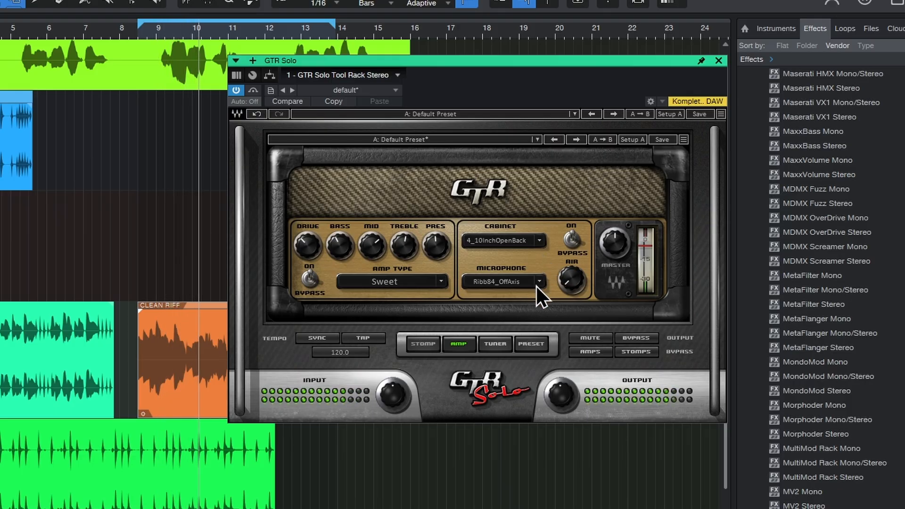
click(540, 240)
click(569, 288)
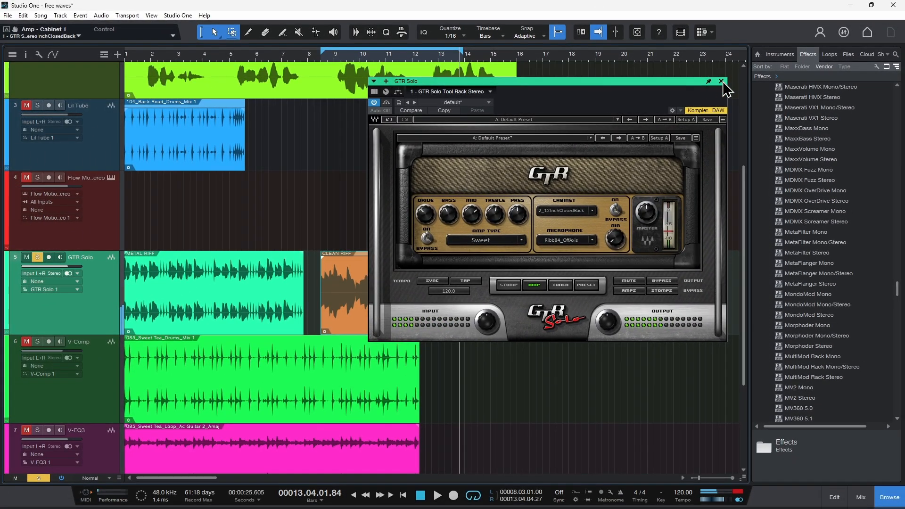
Close GTR Solo and unsolo its track, and set the loop range to the drum clip on the V-Comp track
click(715, 78)
click(37, 257)
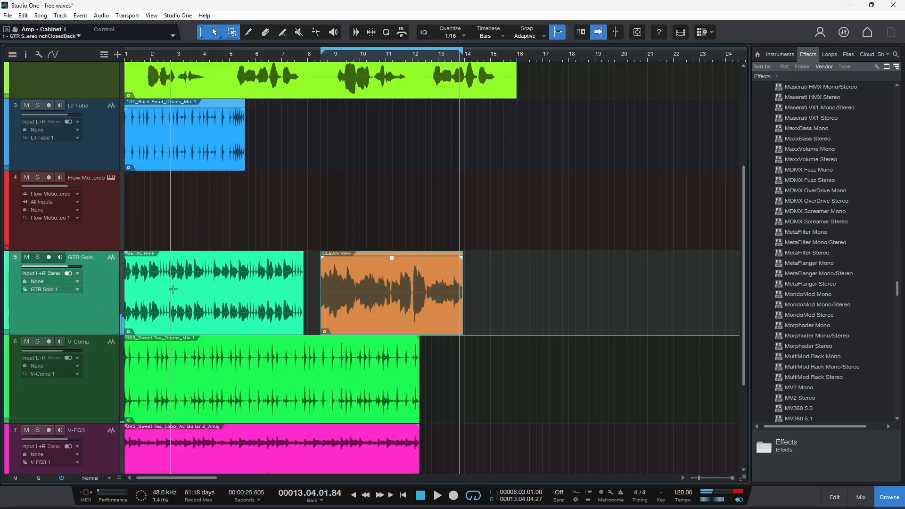
scroll(225, 296, down, 3)
click(224, 295)
key(p)
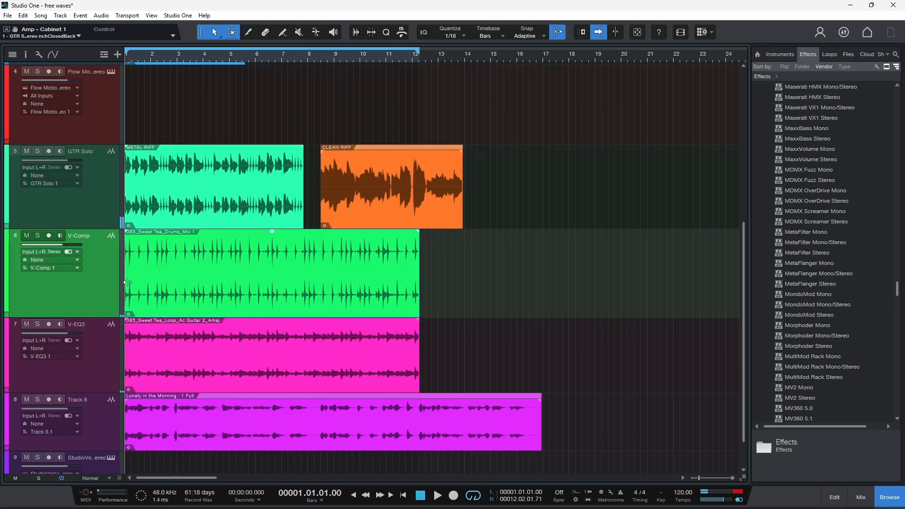
Solo the V-Comp track and open its V-Comp plug-in clear of the drum clip
click(37, 236)
click(16, 234)
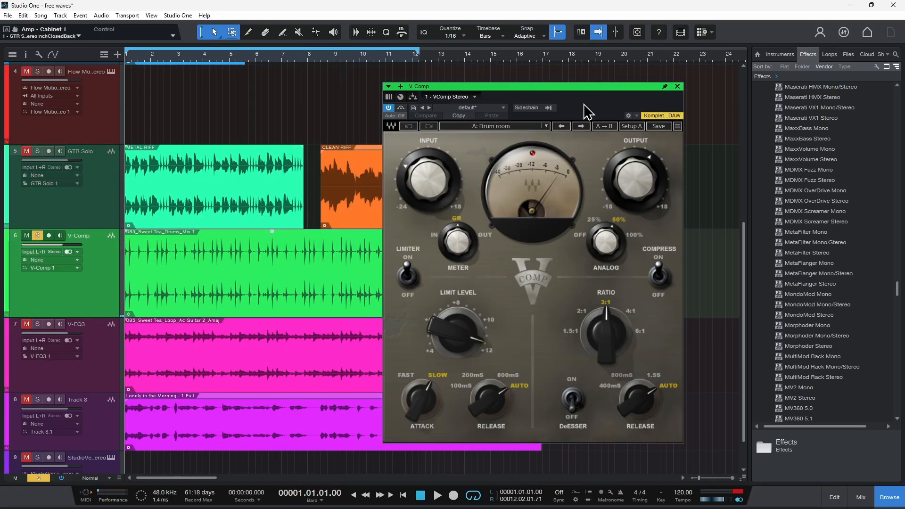
drag(593, 88, 645, 81)
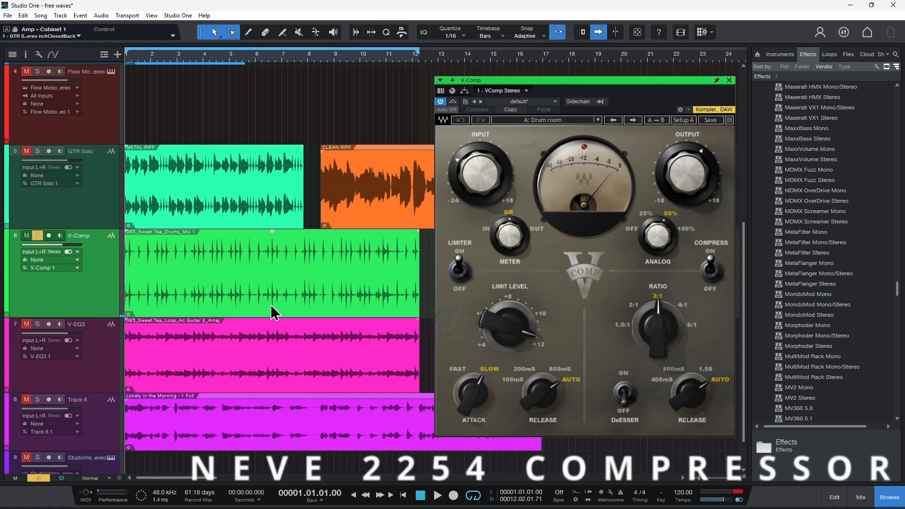
Play the drum loop with V-Comp activated and set its limit level to 11.0 dB
key(space)
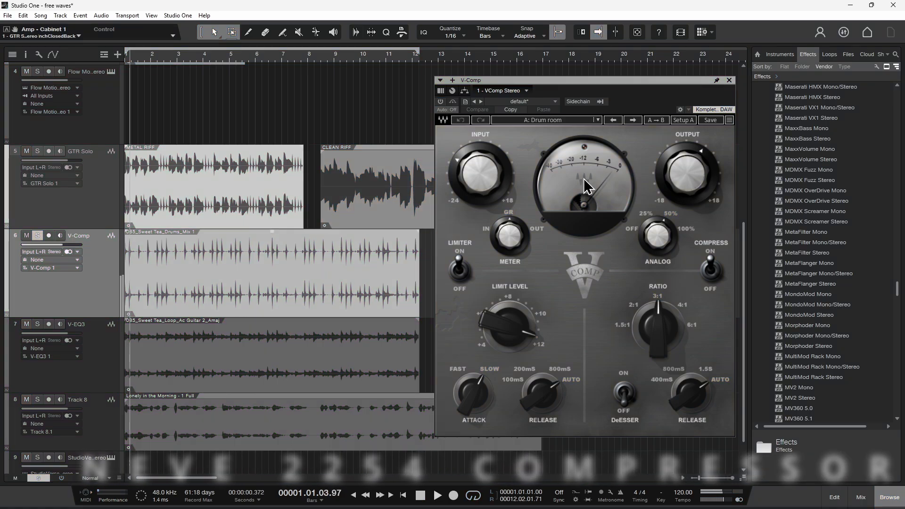
click(440, 102)
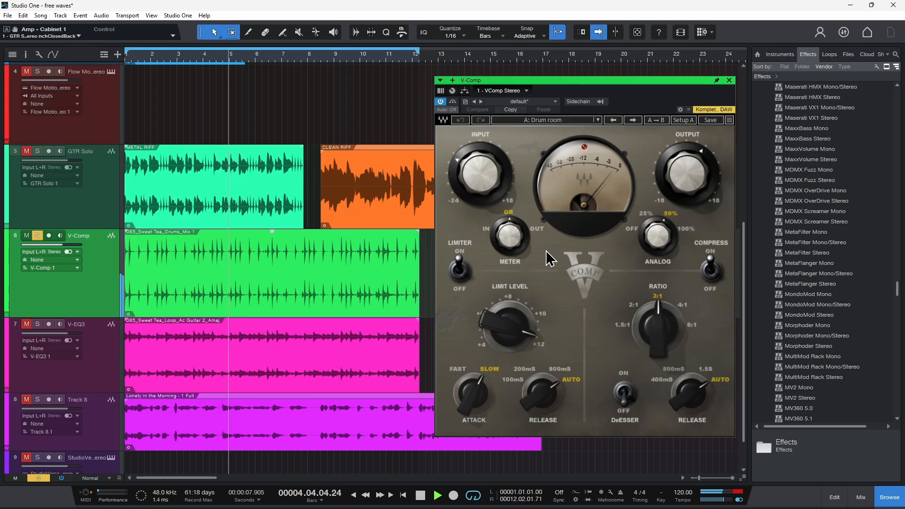
mouse_move(479, 172)
drag(479, 172, 531, 150)
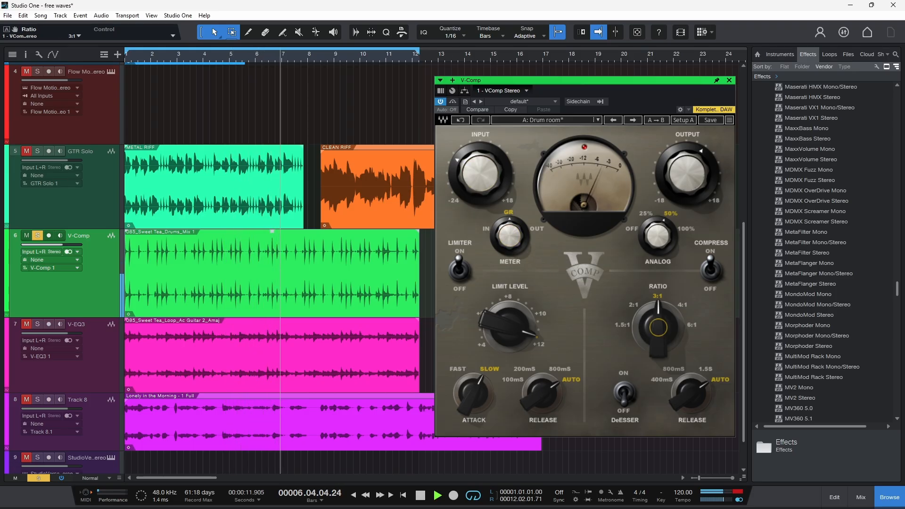
drag(508, 327, 509, 325)
Compare the drum loop with V-Comp bypassed and active during playback, leaving the plug-in on
key(space)
key(space)
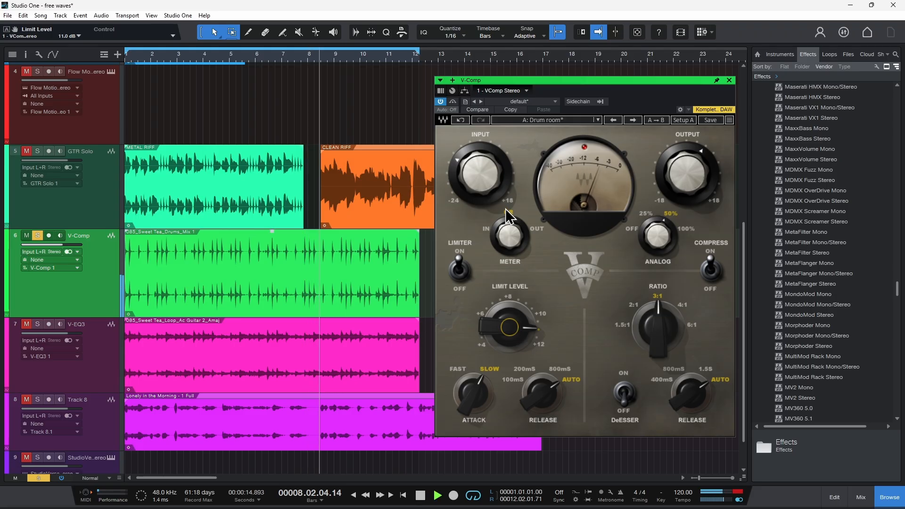
key(space)
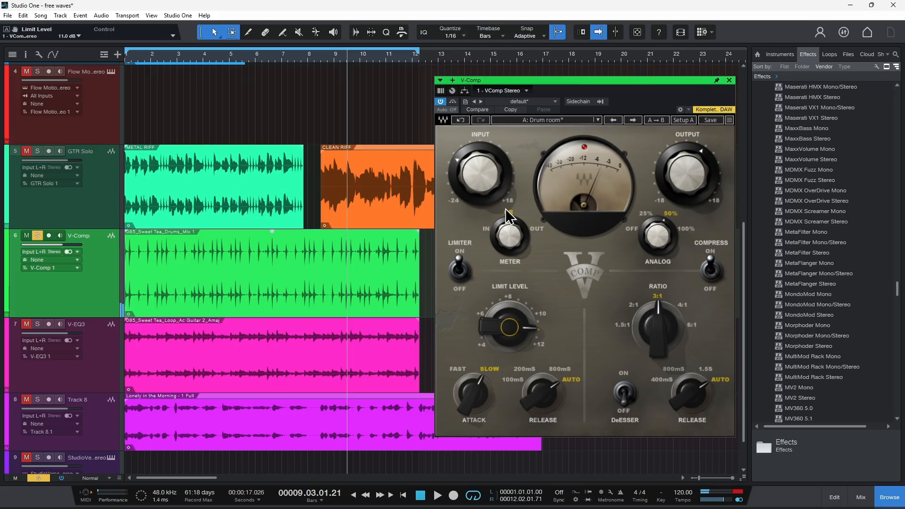
key(space)
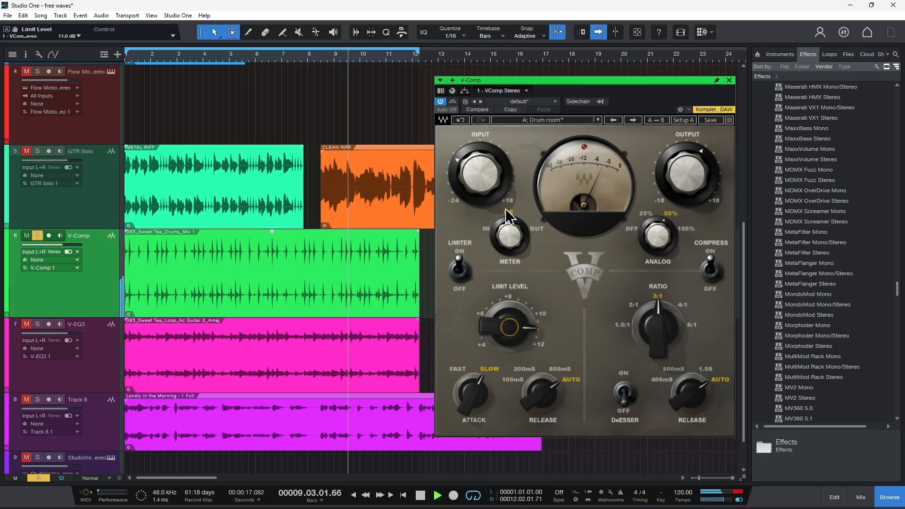
click(440, 101)
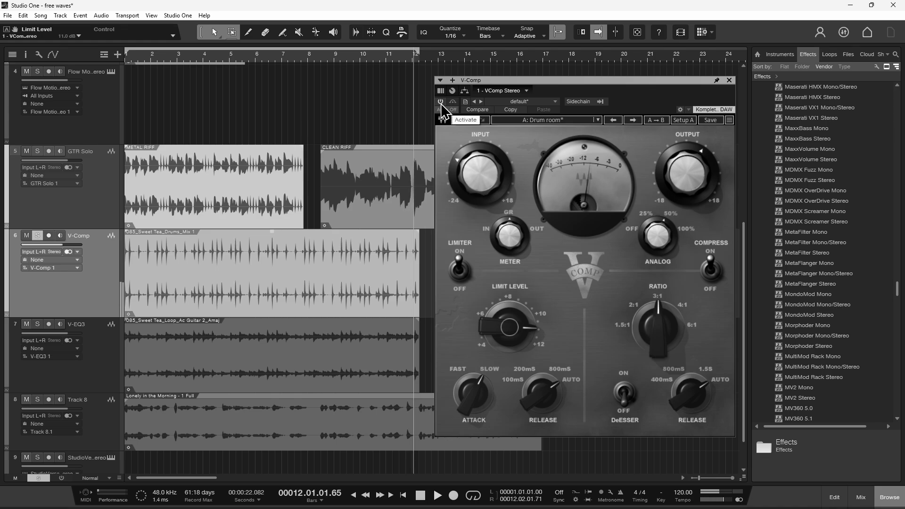
click(440, 102)
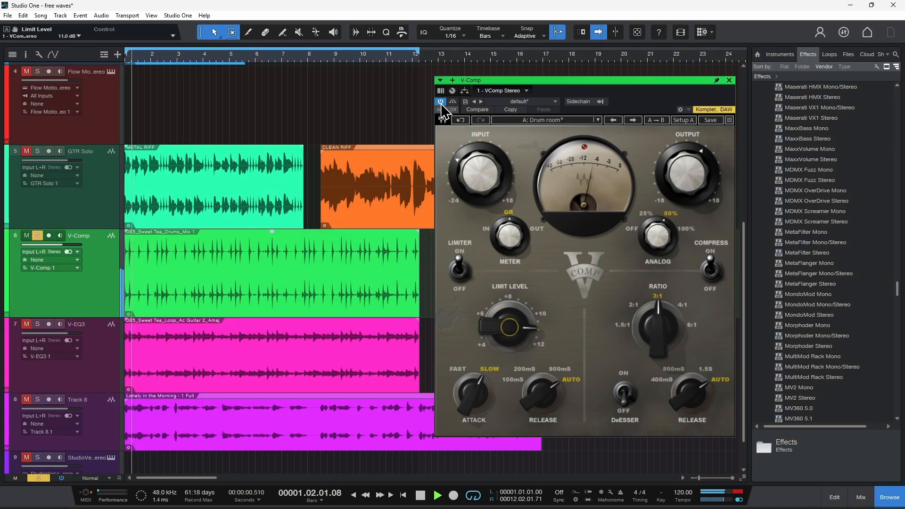
Look through V-Comp's factory presets without loading another one, and close the plug-in
click(597, 119)
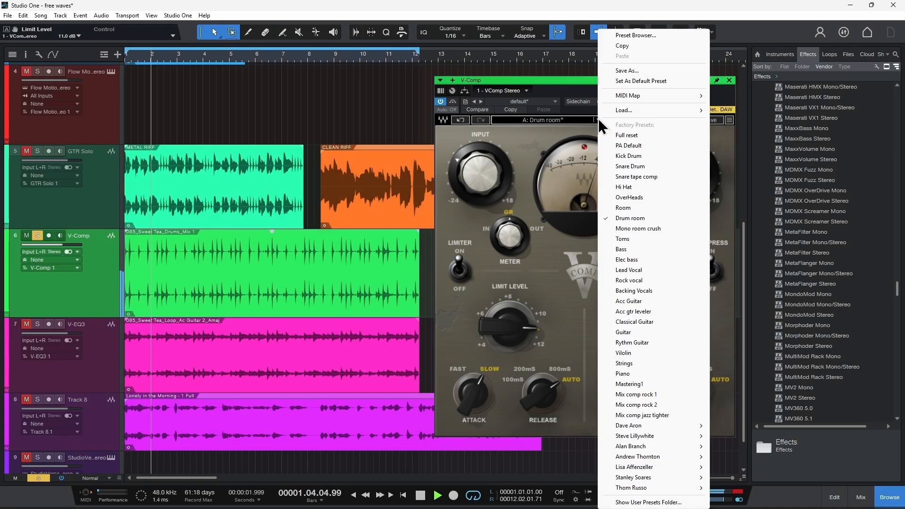
click(569, 273)
click(728, 80)
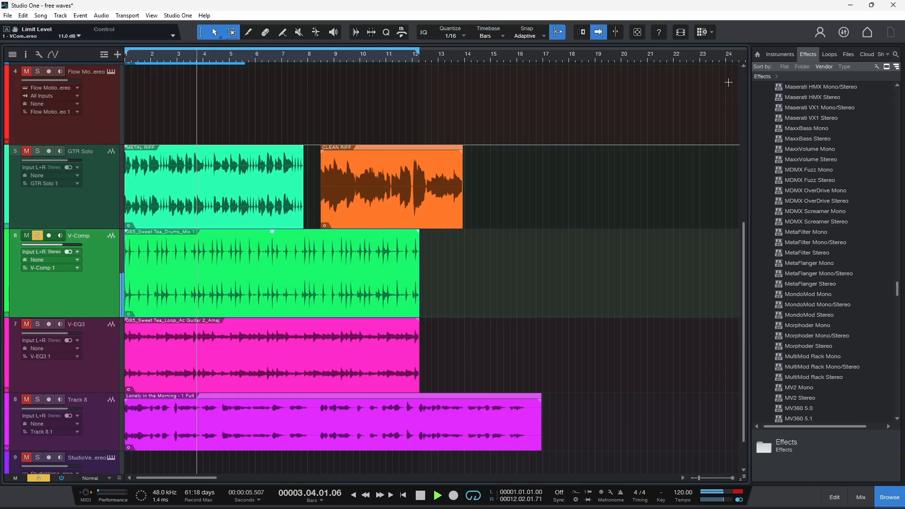
Switch the solo from the V-Comp track to V-EQ3 and play it with the V-EQ3 plug-in placed clear of its clip
click(38, 235)
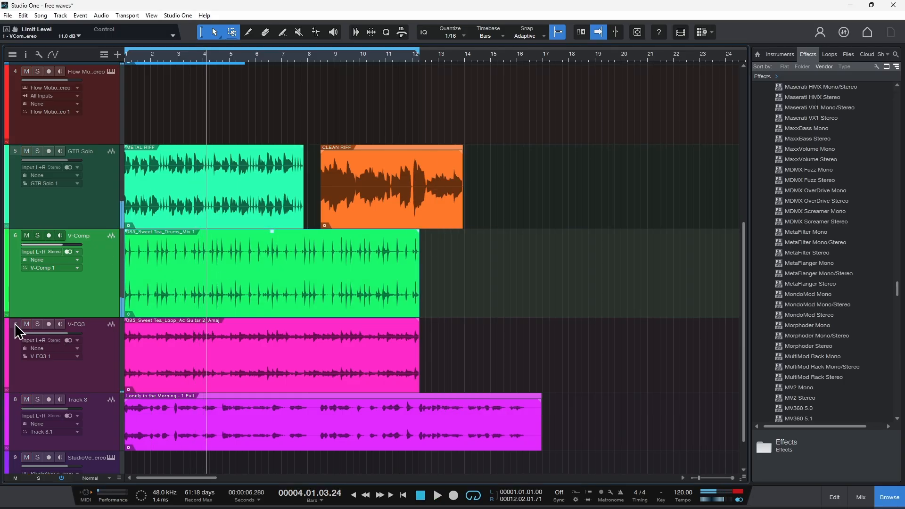
click(15, 324)
click(37, 325)
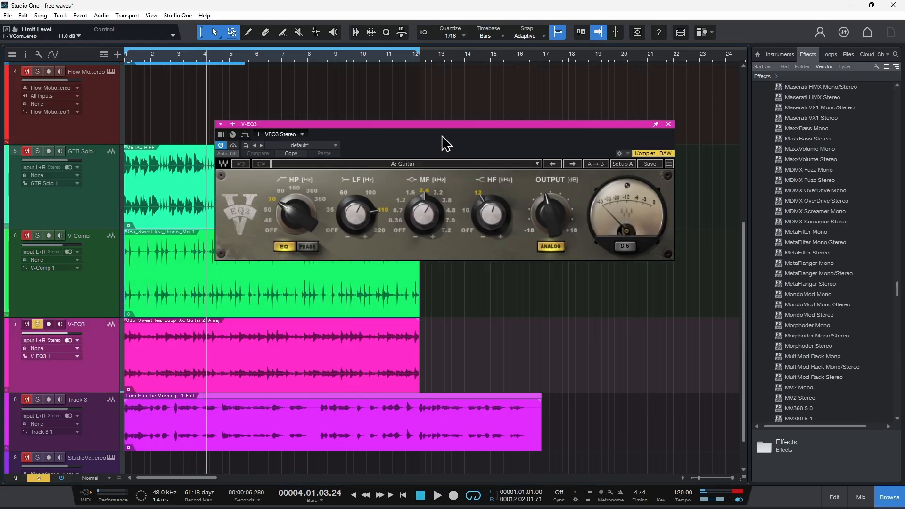
drag(449, 128, 496, 126)
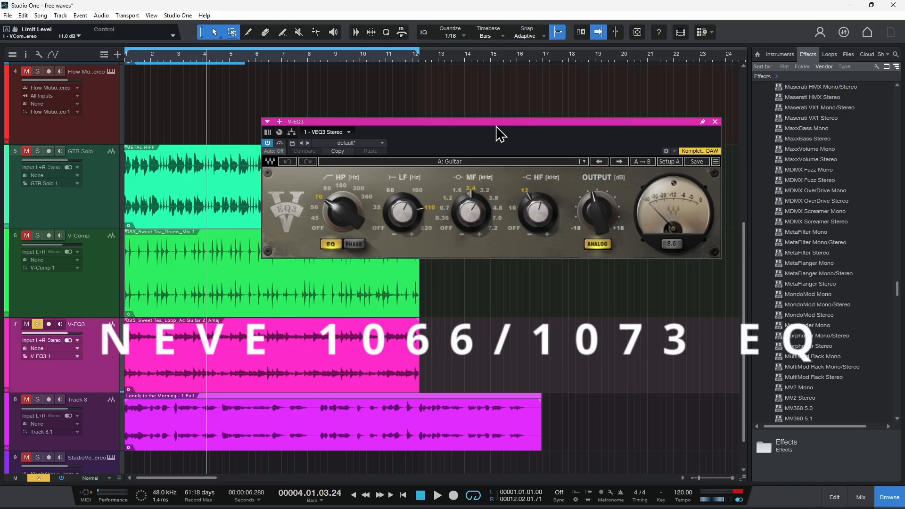
drag(496, 125, 509, 124)
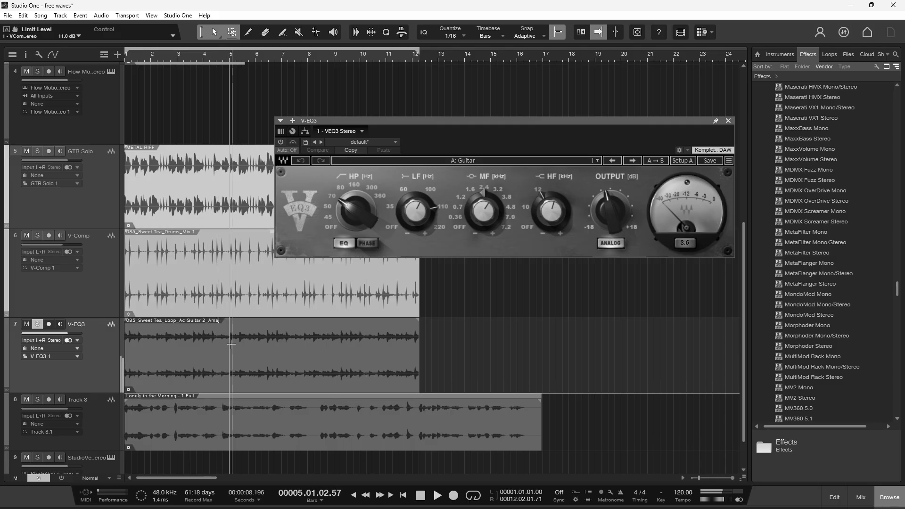
drag(547, 118, 537, 101)
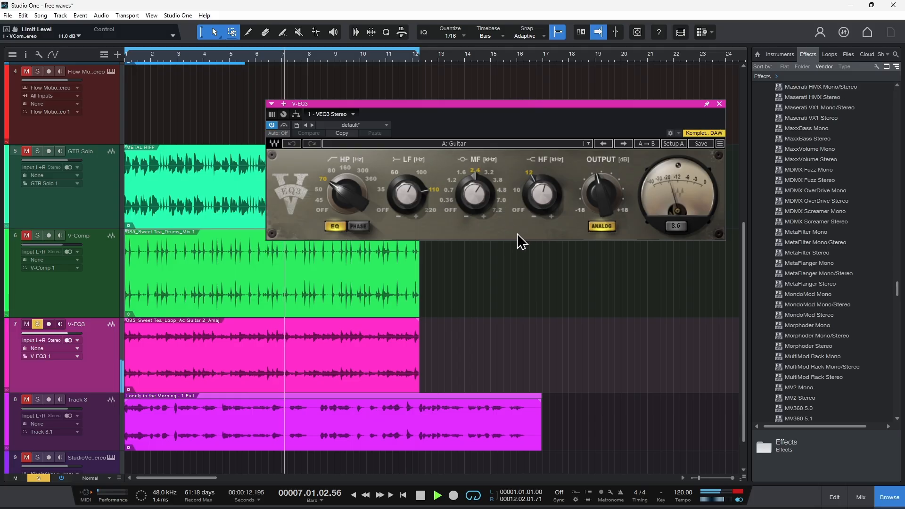
Sweep V-EQ3's EQ controls on the acoustic guitar loop, setting the mid frequency to 3.8 kHz and keeping the high frequency at 12 kHz
mouse_move(476, 192)
mouse_down()
mouse_move(486, 187)
mouse_move(478, 205)
mouse_move(478, 188)
mouse_up()
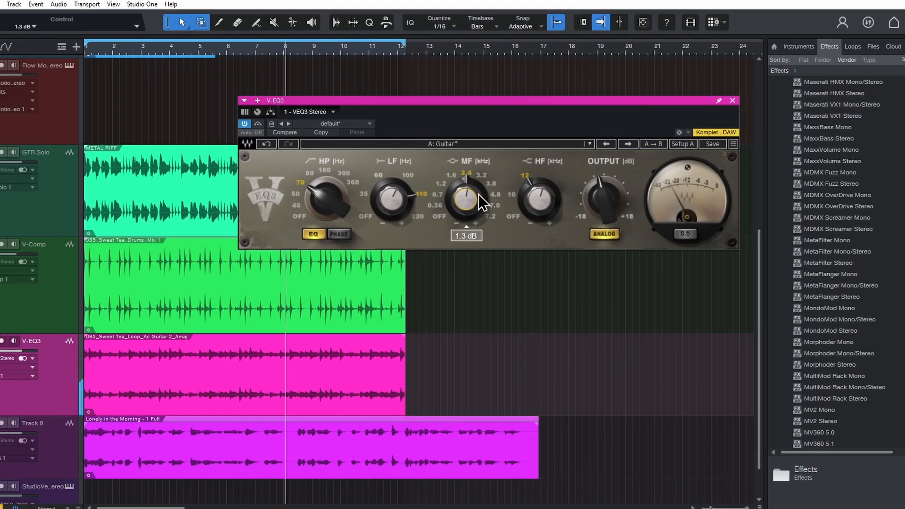
drag(417, 197, 422, 205)
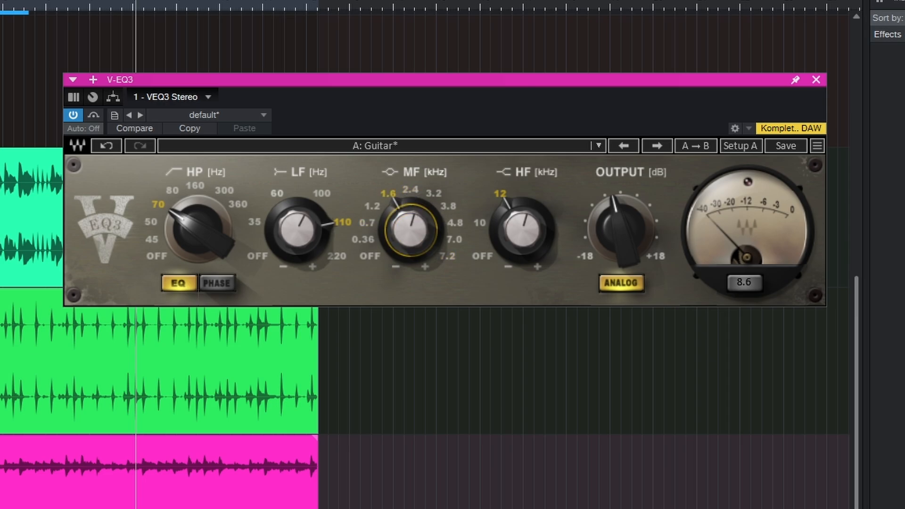
mouse_move(410, 229)
mouse_down()
mouse_move(417, 236)
mouse_move(416, 207)
mouse_move(417, 229)
mouse_up()
drag(529, 225, 529, 241)
drag(503, 204, 503, 215)
drag(520, 254, 536, 220)
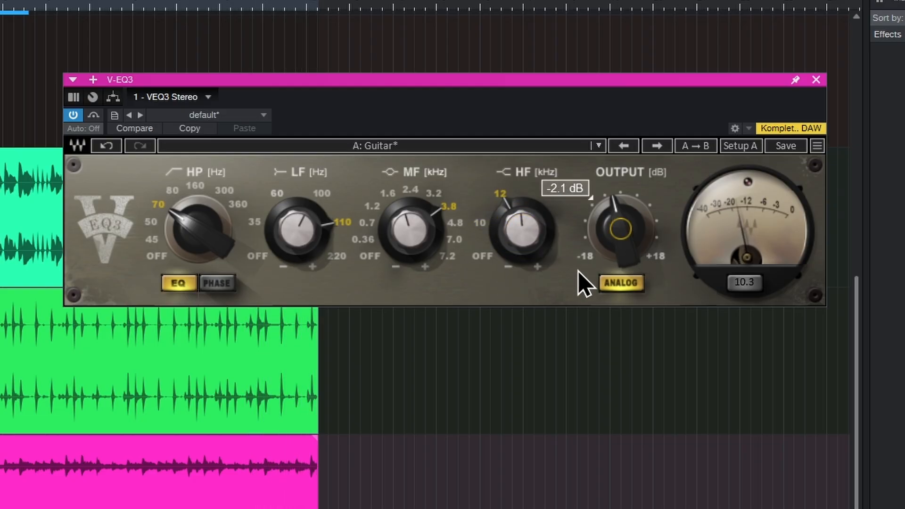
Toggle V-EQ3's analog modelling, leaving it on, and bypass the plug-in to compare the guitar loop
click(632, 285)
click(621, 282)
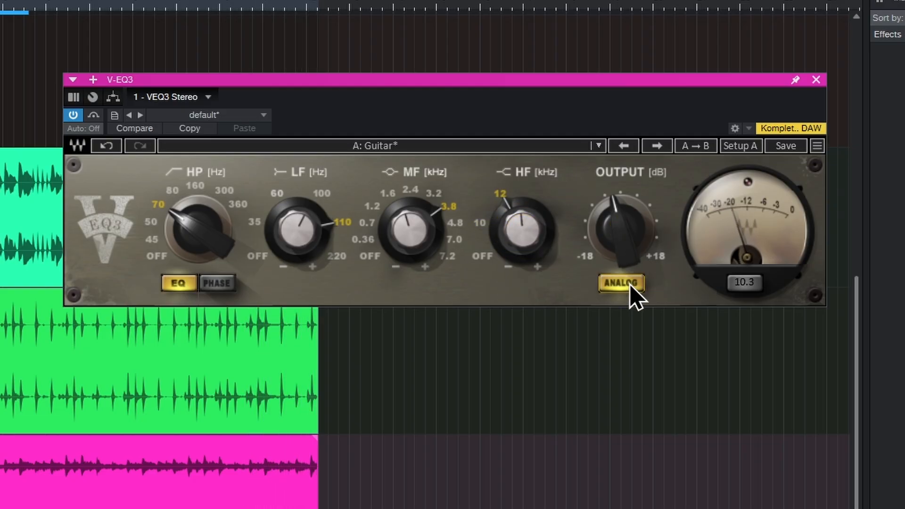
click(74, 120)
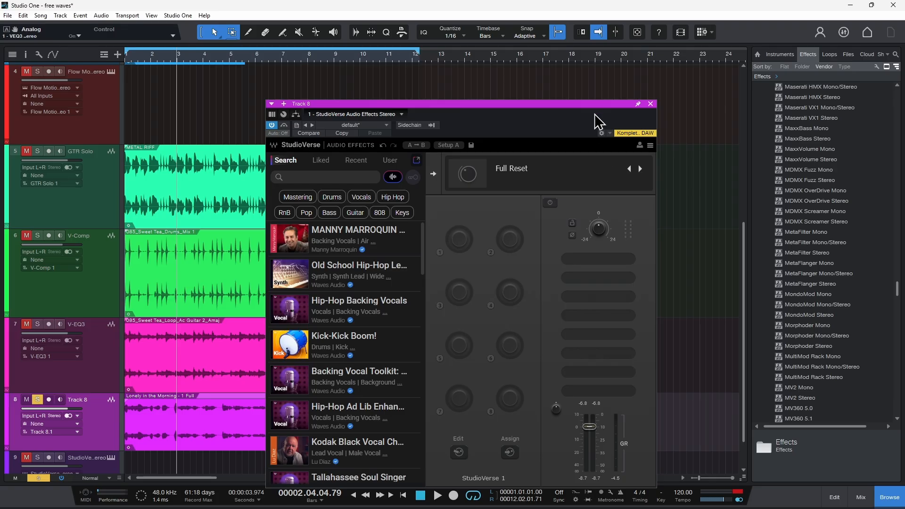
Look through the processors offered for StudioVerse's first rack slot, including the VST3 vendors, without inserting one
drag(601, 104, 661, 66)
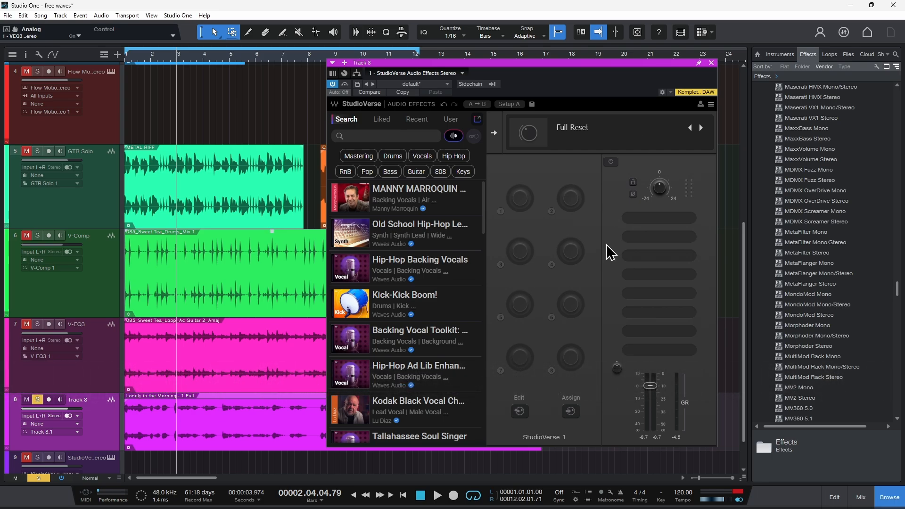
click(660, 219)
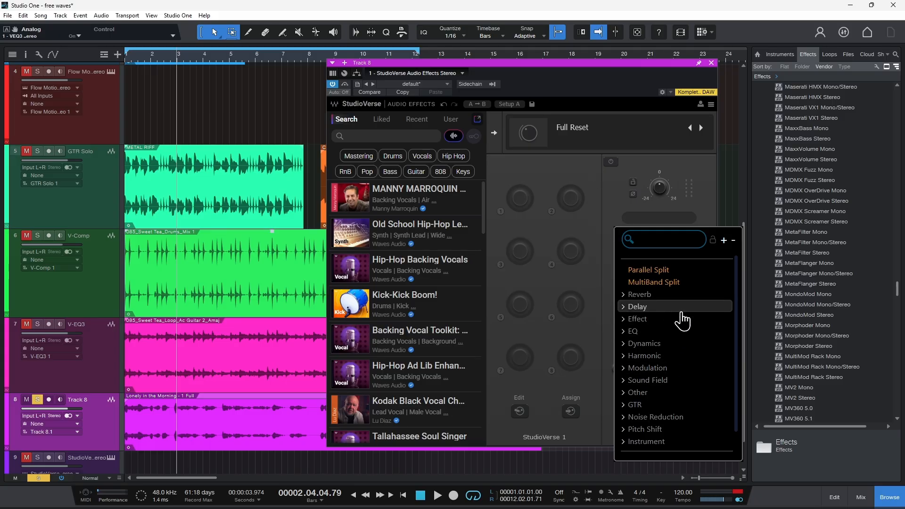
scroll(681, 319, down, 1)
click(636, 432)
scroll(677, 318, down, 5)
scroll(678, 410, up, 4)
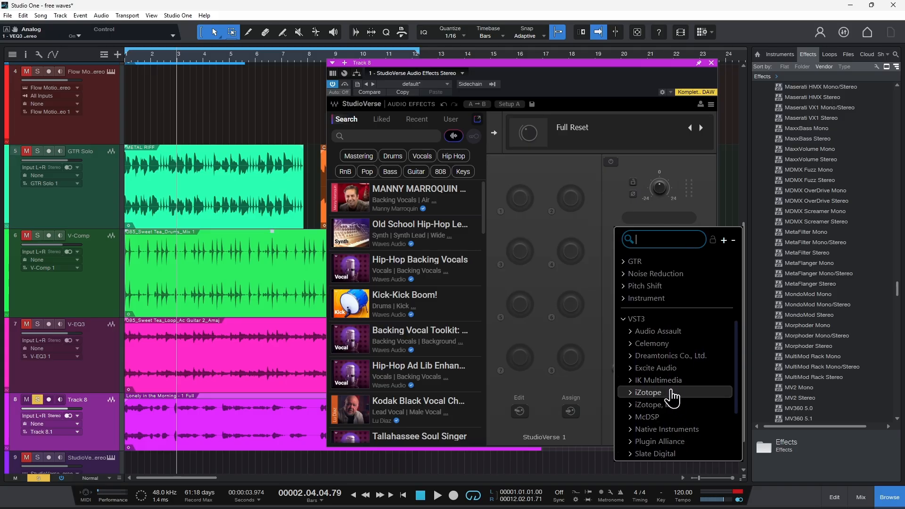
scroll(671, 394, down, 4)
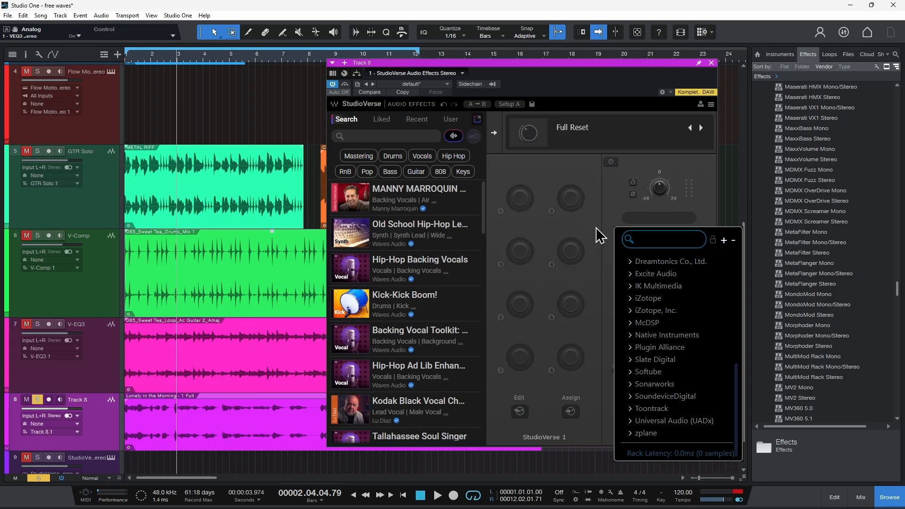
click(605, 203)
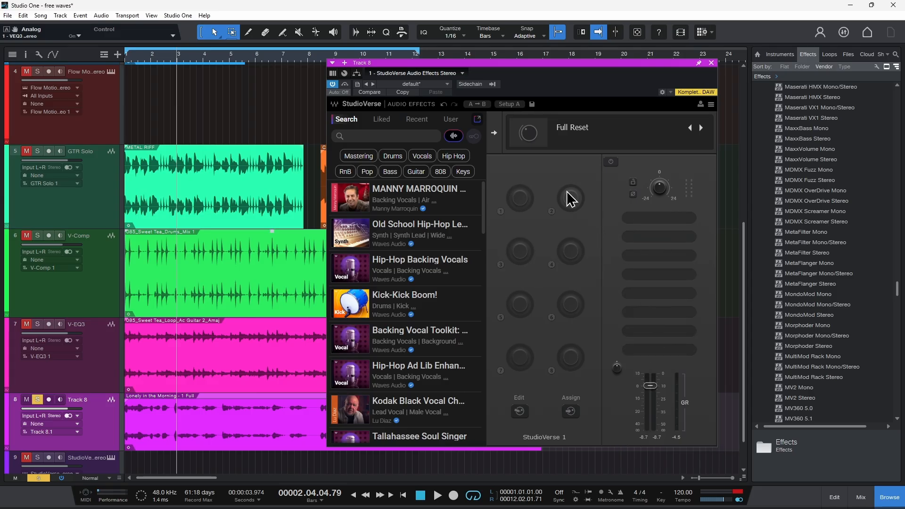
Insert a Parallel Split in StudioVerse's first rack slot and collapse its parallel racks
click(660, 220)
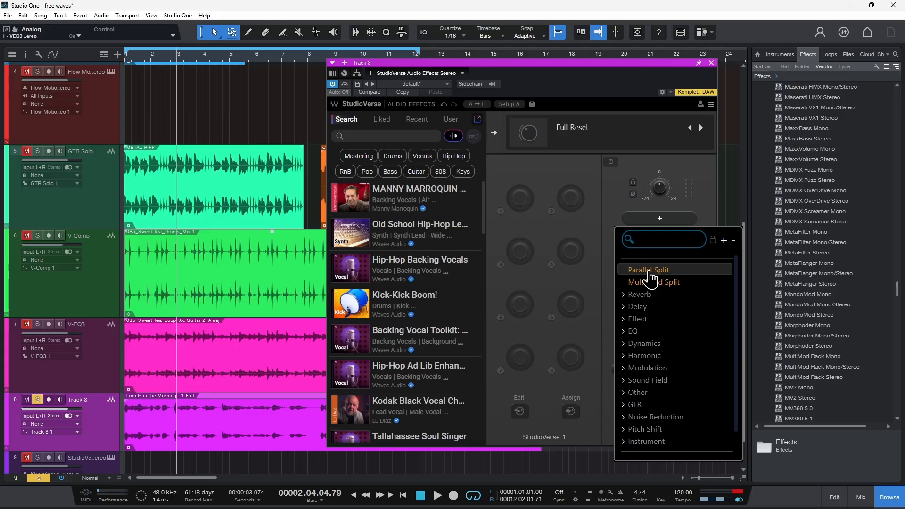
click(649, 269)
drag(771, 71, 552, 61)
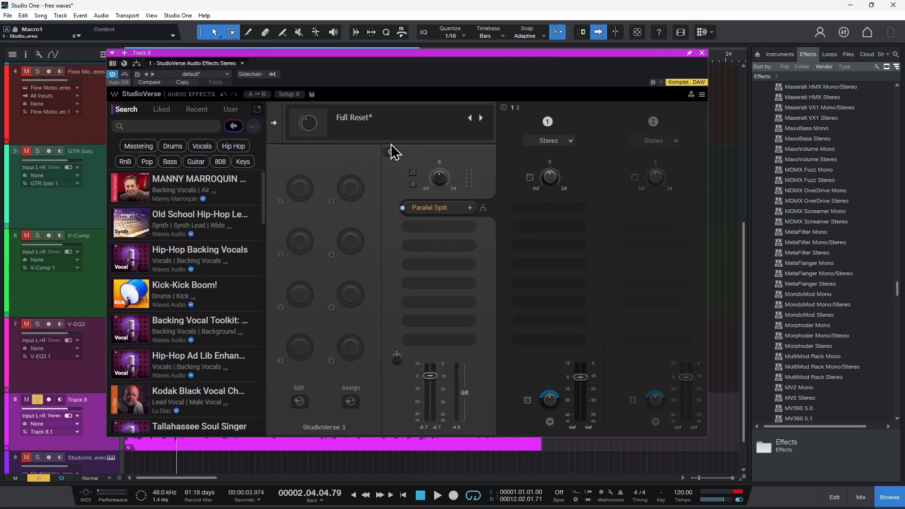
click(443, 208)
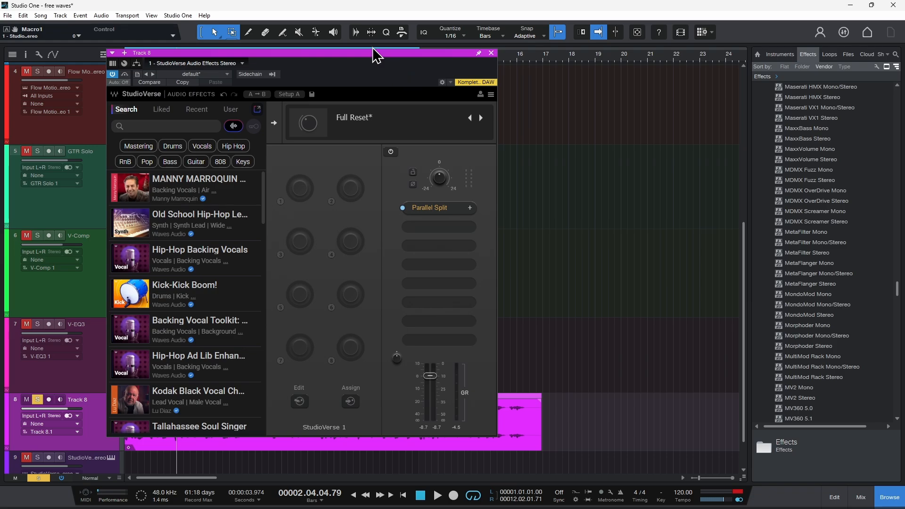
drag(369, 57, 501, 62)
Examine the Rode Broadcaster FX chain in the effects browser and look through StudioVerse's chain presets
drag(895, 297, 899, 97)
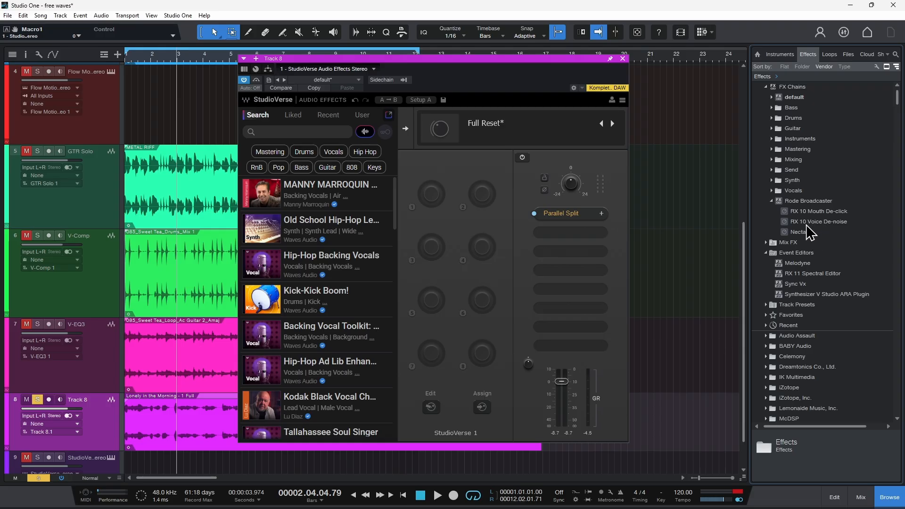
click(812, 202)
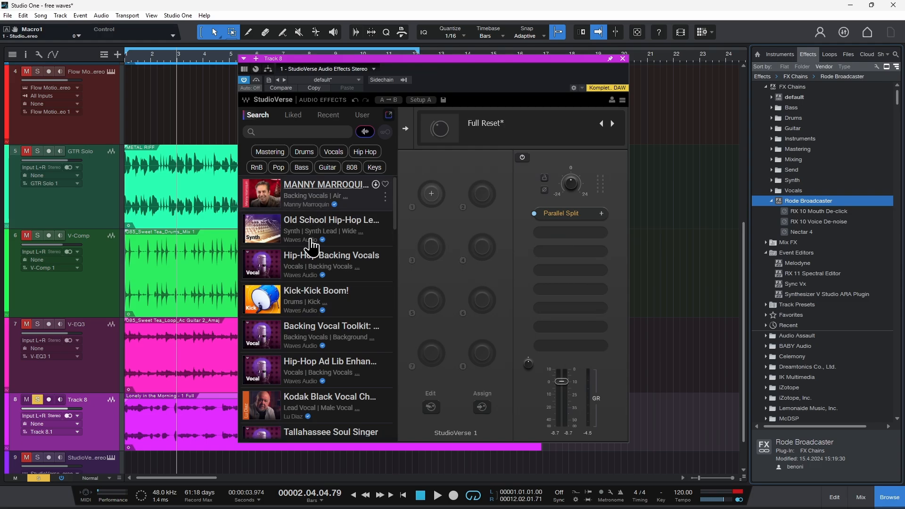
scroll(324, 262, down, 10)
scroll(367, 358, up, 10)
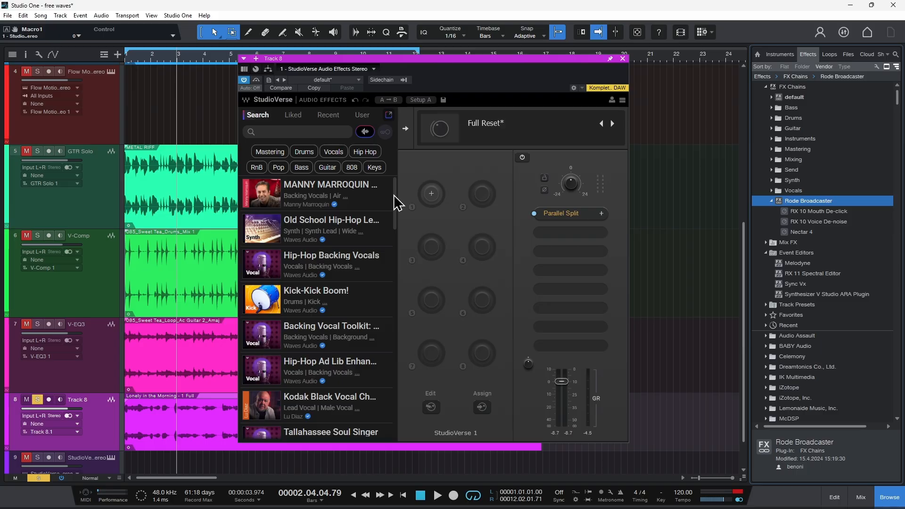
scroll(398, 196, down, 1)
Load the Kodak Black Vocal Chain preset into StudioVerse on Track 8
drag(435, 59, 488, 59)
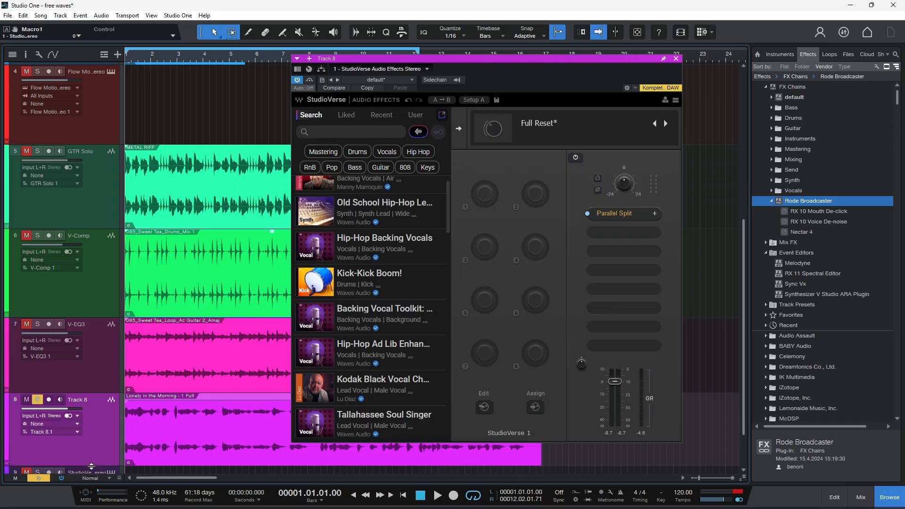
scroll(212, 289, down, 3)
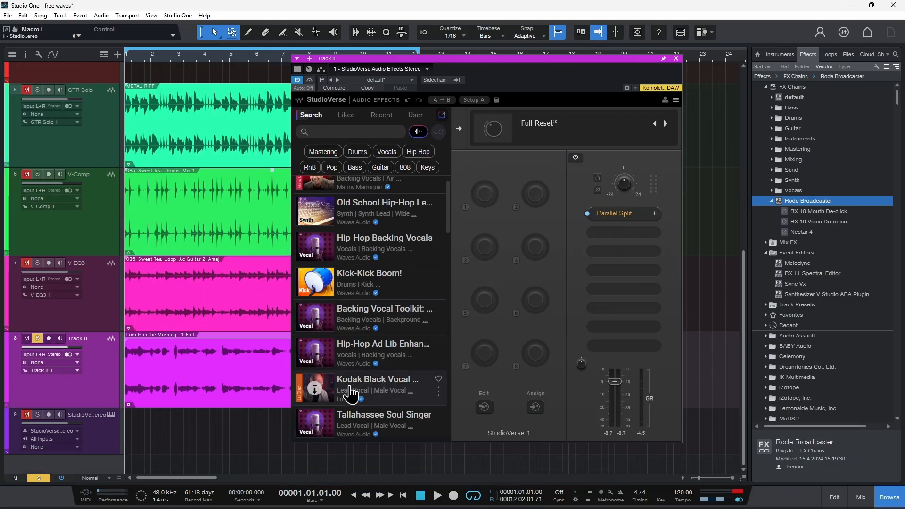
click(314, 389)
drag(705, 151, 584, 136)
click(617, 136)
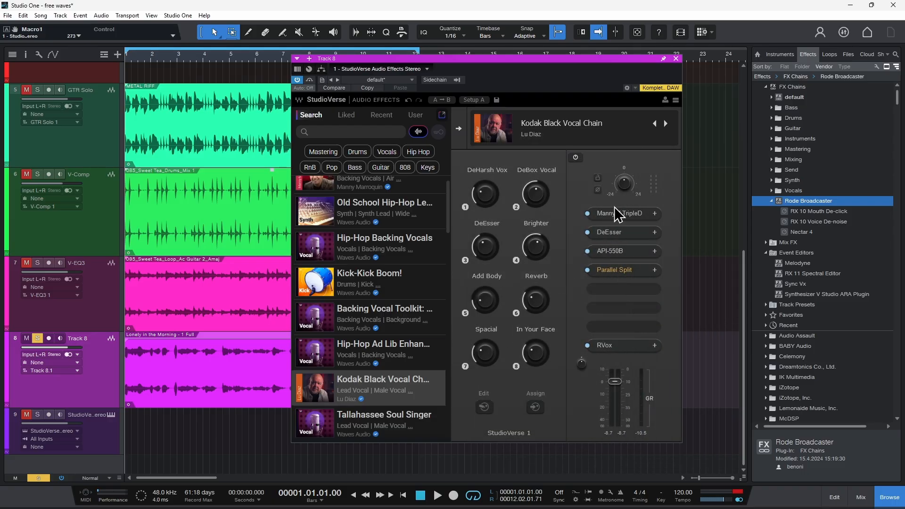
Inspect the chain's MannyM TripleD, DeEsser and API-550B processors, closing the equalizer window when done
click(617, 214)
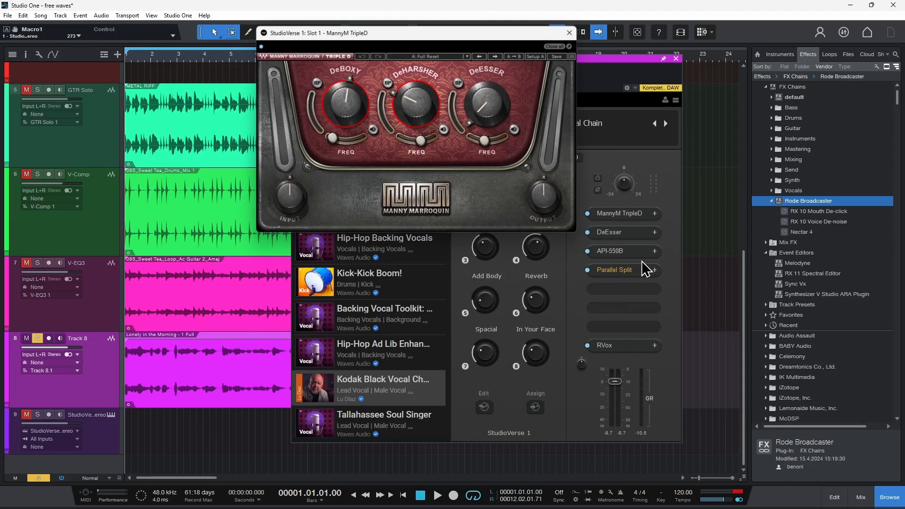
click(615, 234)
click(613, 251)
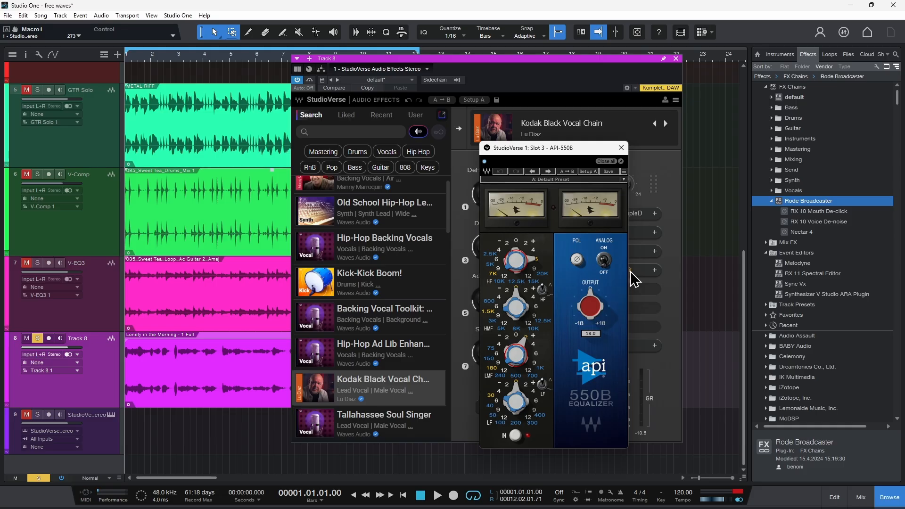
click(621, 148)
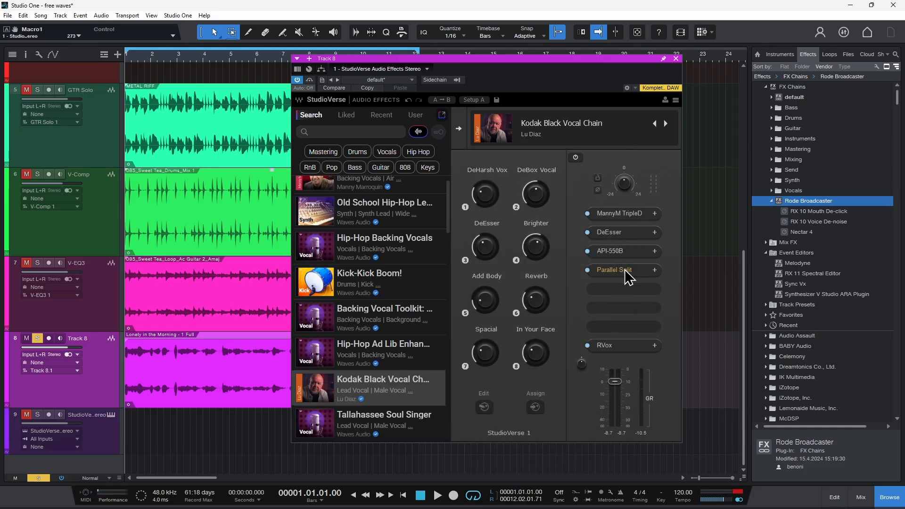
Expand the chain's Parallel Split and inspect the TrueVerb reverb in its second rack
click(621, 271)
drag(788, 58, 515, 42)
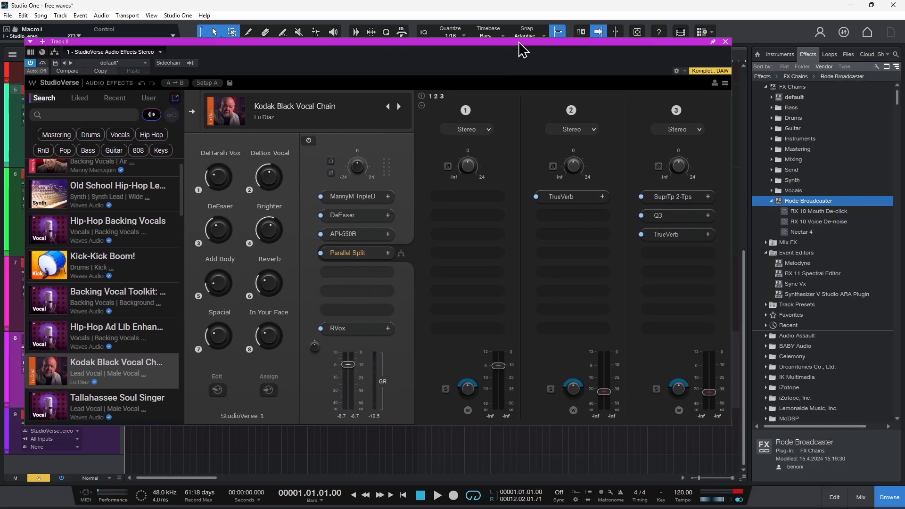
click(562, 197)
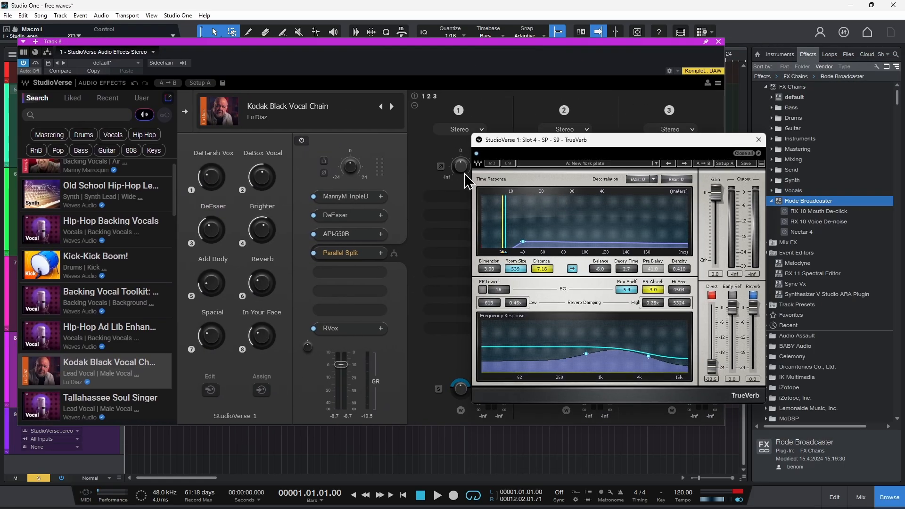
click(754, 153)
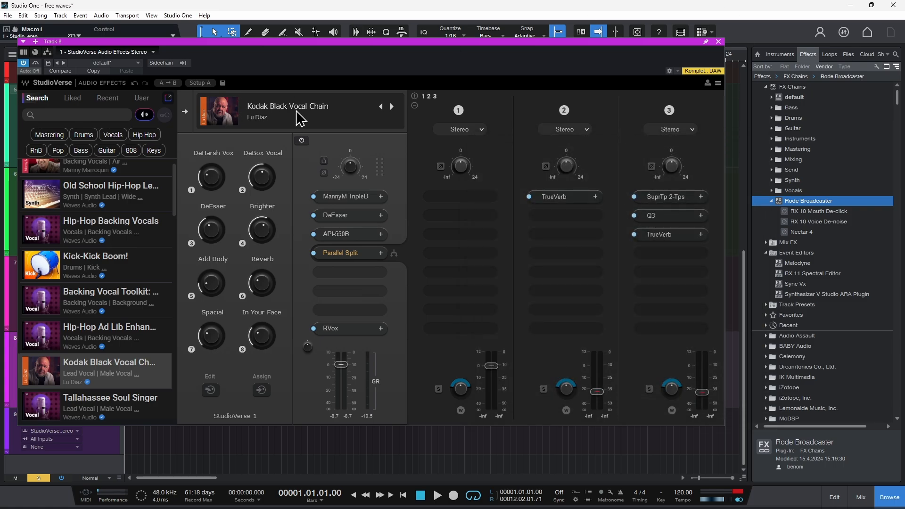
Collapse the parallel racks, check MannyM TripleD once more and reposition StudioVerse over the middle of the arrangement
click(338, 253)
click(340, 196)
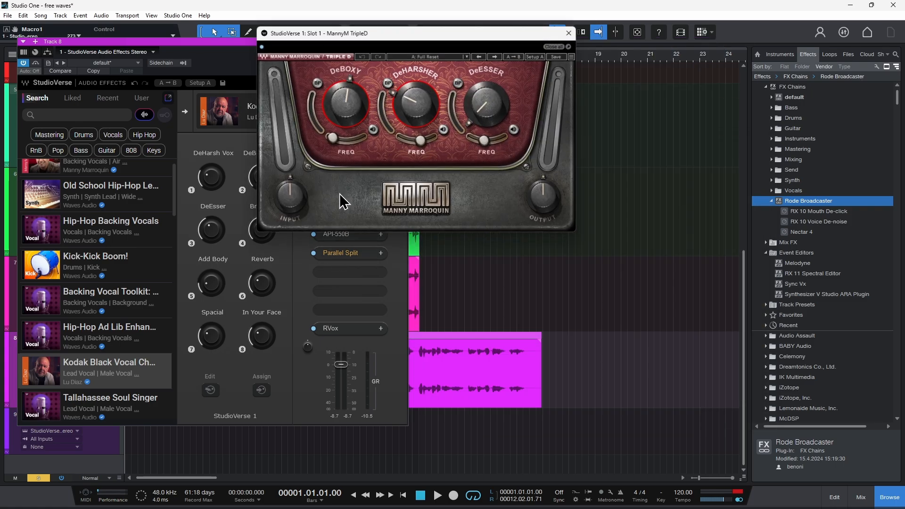
click(570, 33)
drag(84, 69, 297, 94)
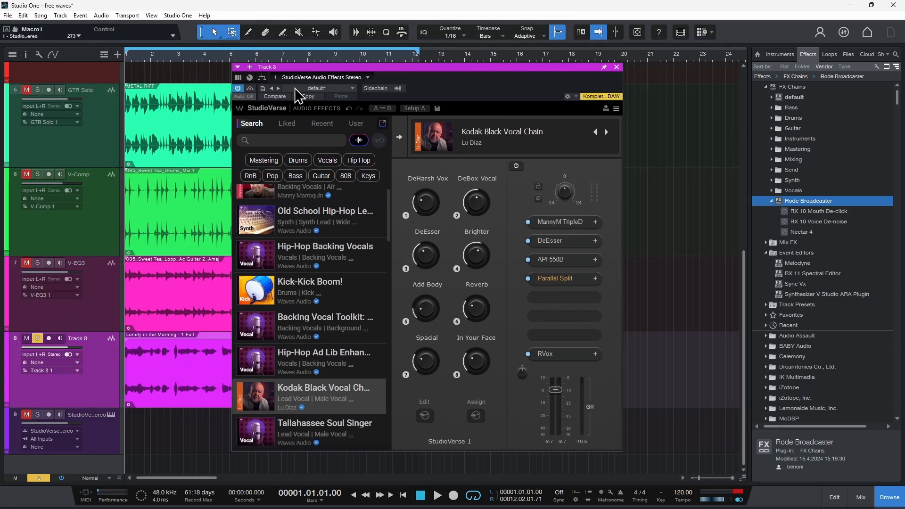
Bypass StudioVerse and play the start of the vocal dry
click(238, 88)
click(322, 9)
key(space)
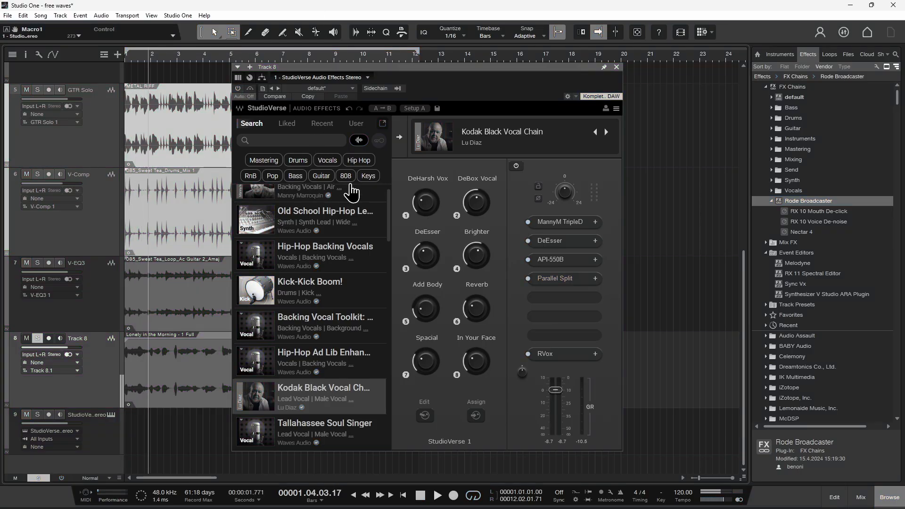
key(space)
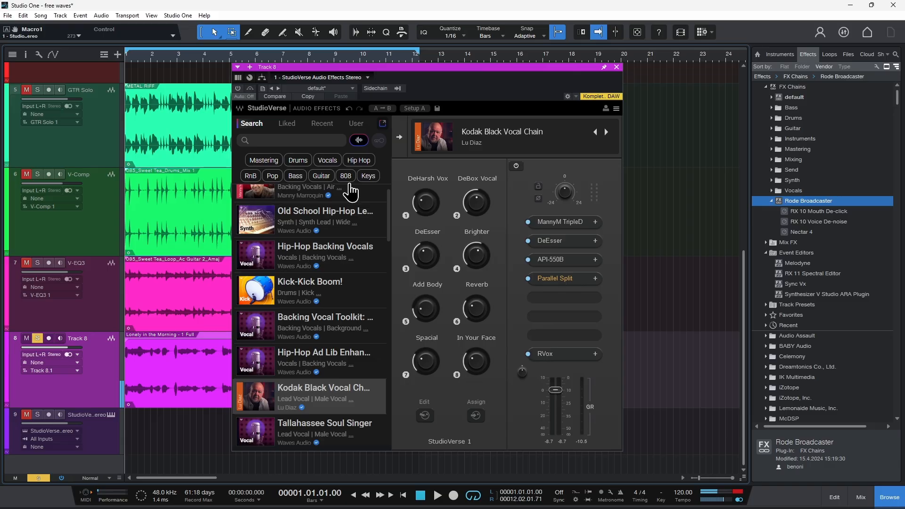
Set the vocal chain's DeEsser macro to -34.6 and play the vocal with StudioVerse active
drag(431, 259, 428, 263)
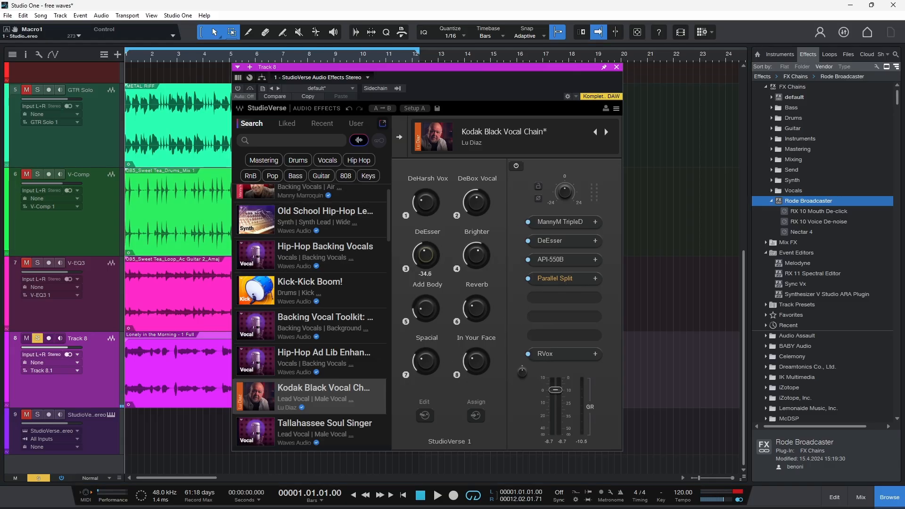
key(space)
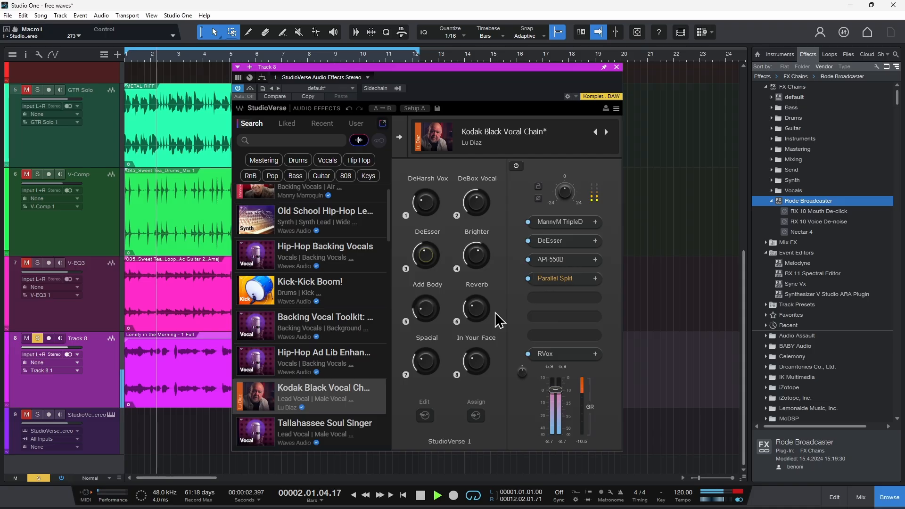
Adjust the vocal chain's Brighter, DeHarsh Vox and DeEsser macros during playback and set Reverb to -15.6
drag(480, 259, 479, 255)
drag(471, 305, 472, 301)
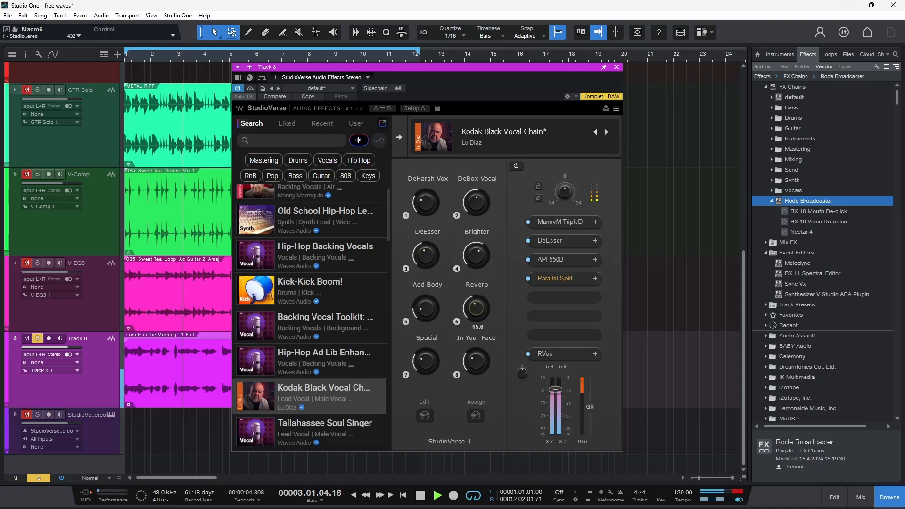
drag(473, 260, 473, 267)
drag(427, 206, 426, 210)
drag(425, 255, 425, 259)
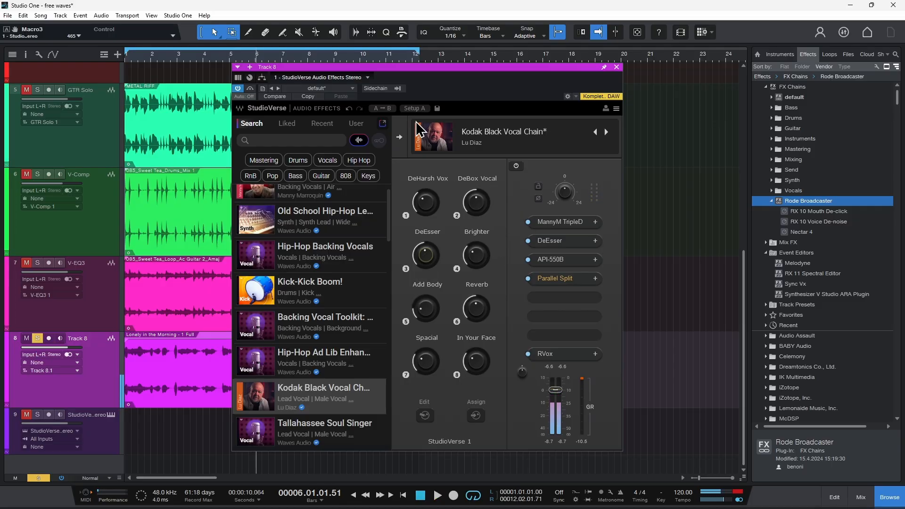
Run StudioVerse's audio-based chain search while the vocal plays and shift the plug-in window away from the track headers
click(361, 143)
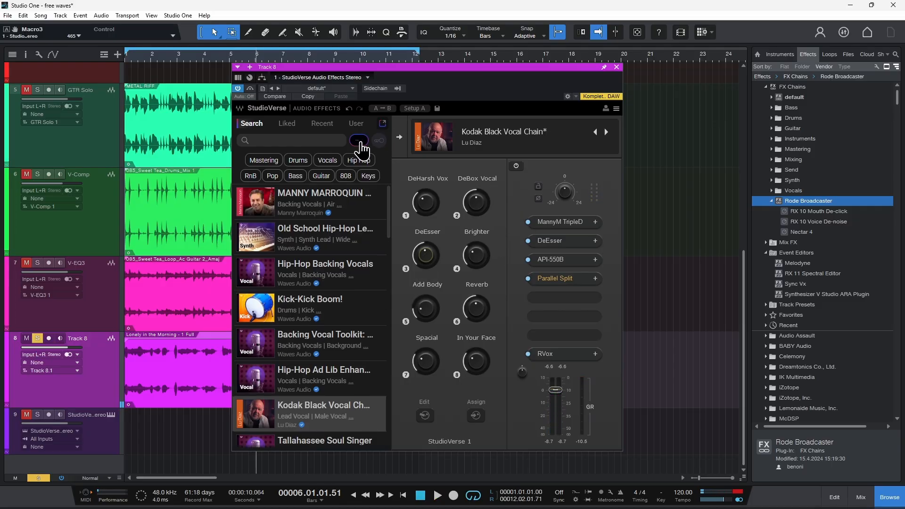
key(space)
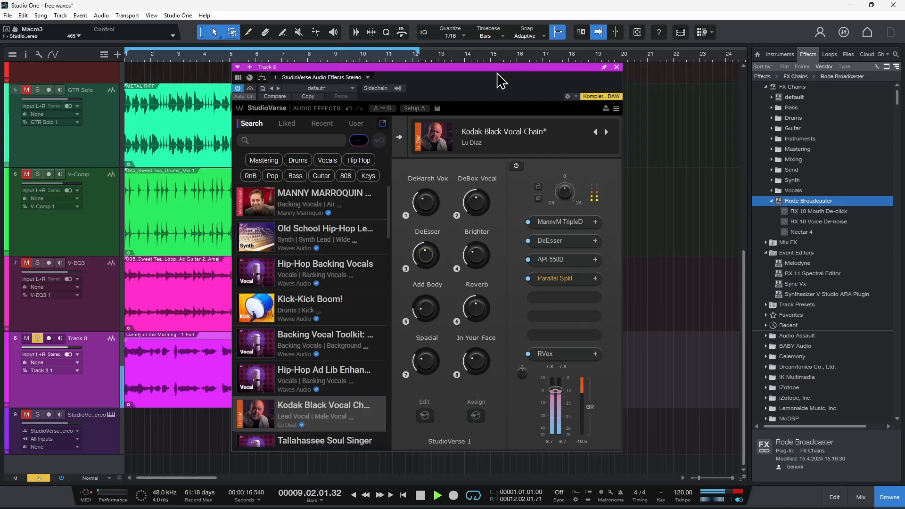
drag(501, 67, 584, 66)
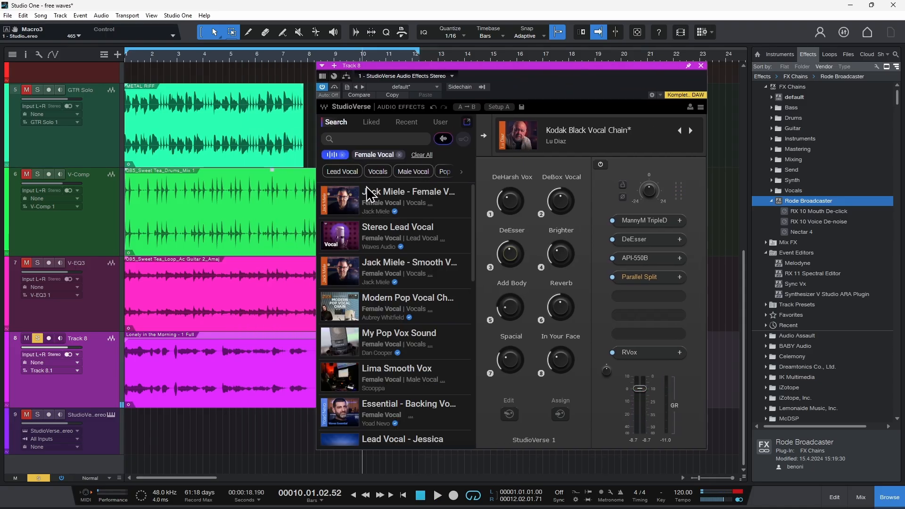
Load the Stereo Lead Vocal chain from the suggested results and check its RCompressor
scroll(396, 283, down, 5)
scroll(396, 283, up, 5)
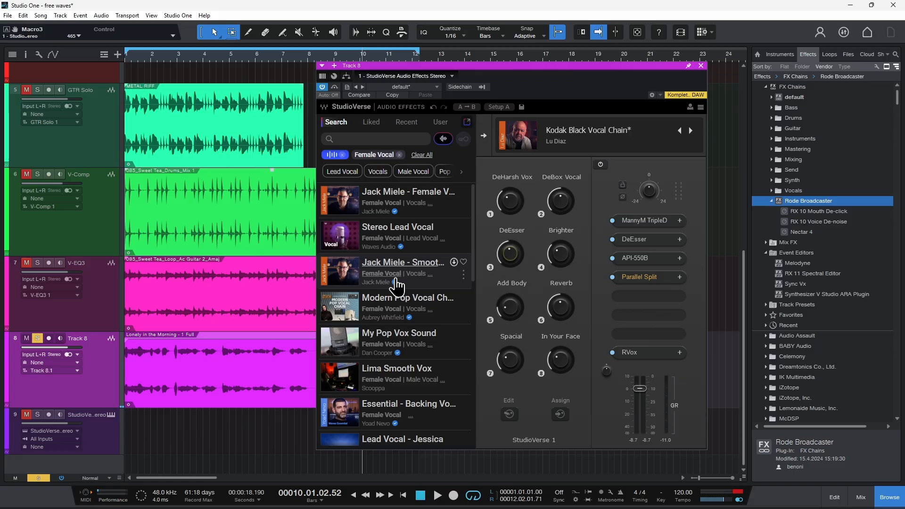
click(400, 232)
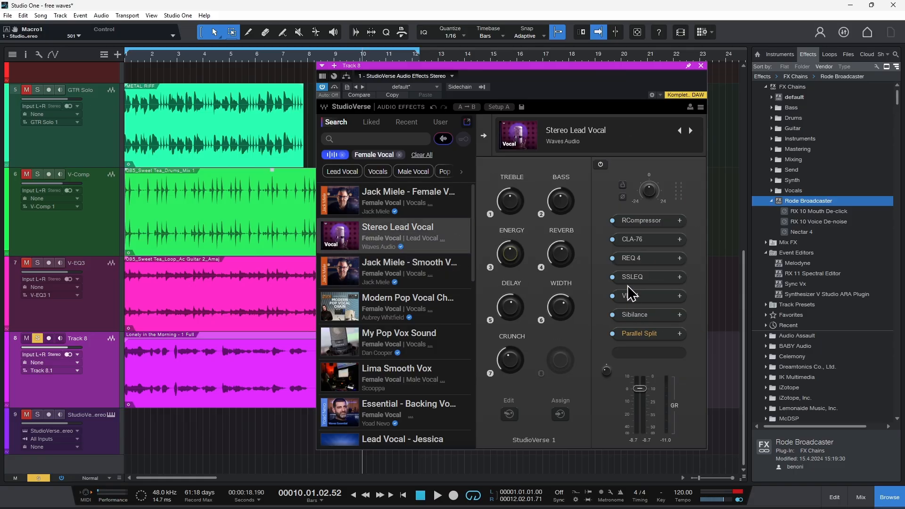
click(639, 221)
click(455, 124)
Play the vocal through the Stereo Lead Vocal chain and reduce its REVERB macro
key(space)
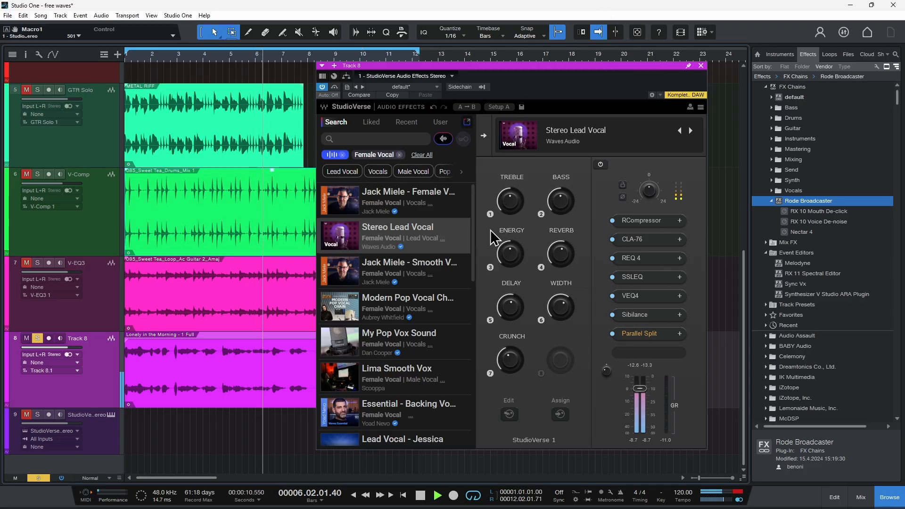
mouse_move(562, 248)
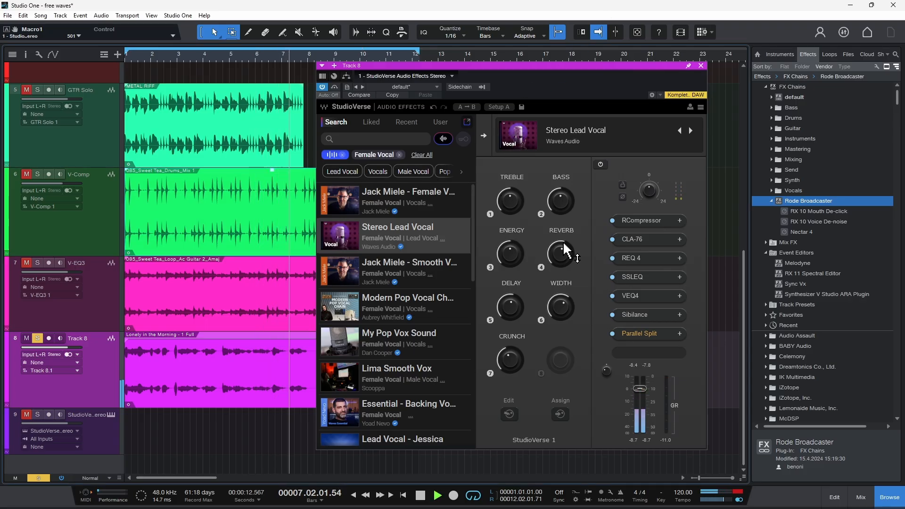
drag(515, 203, 559, 209)
drag(560, 255, 565, 264)
key(space)
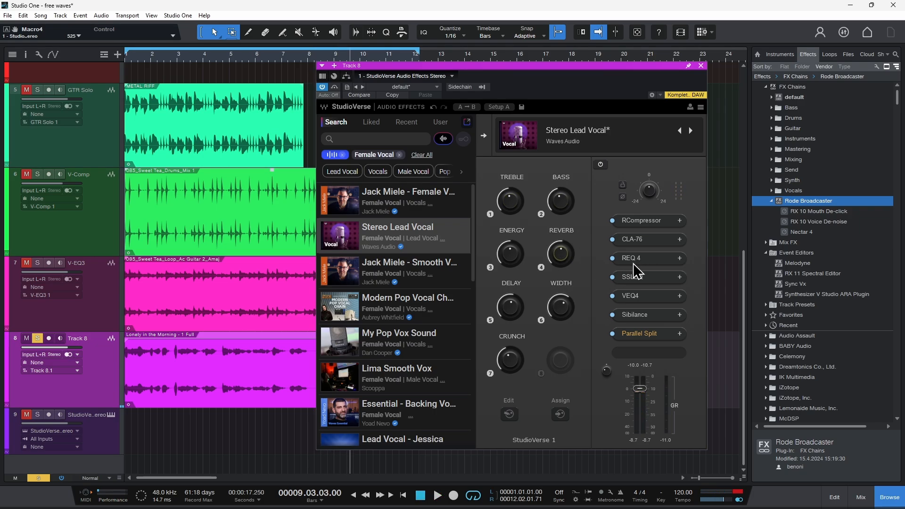
Inspect the chain's CLA-76 compressor and browse the plug-ins available for the empty last slot
click(639, 240)
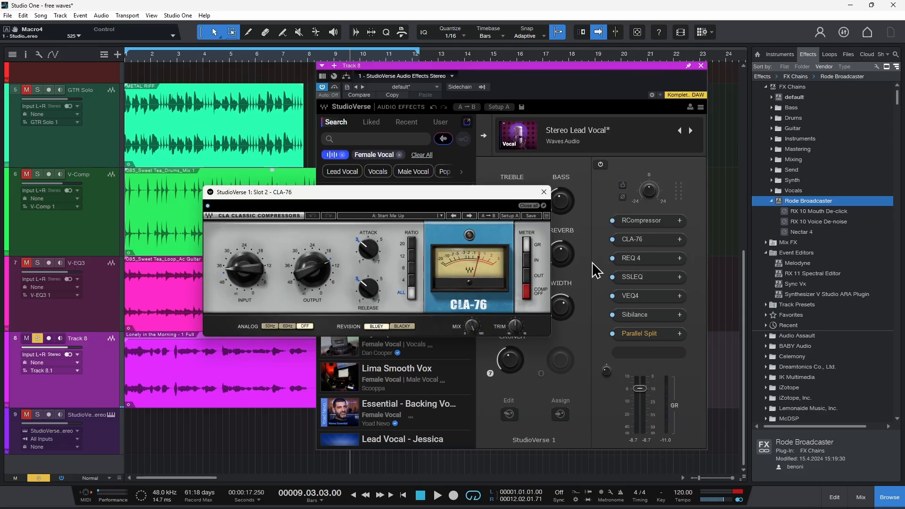
click(544, 192)
click(655, 357)
scroll(660, 368, down, 8)
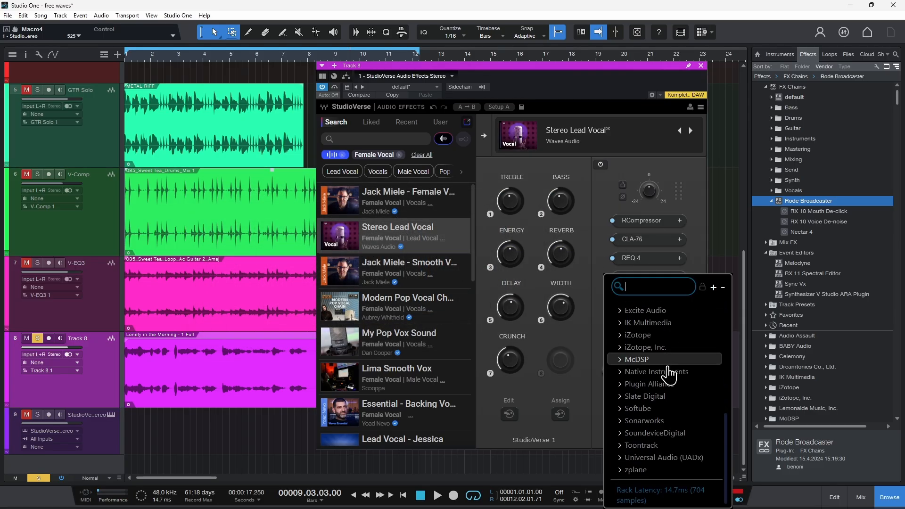
click(684, 180)
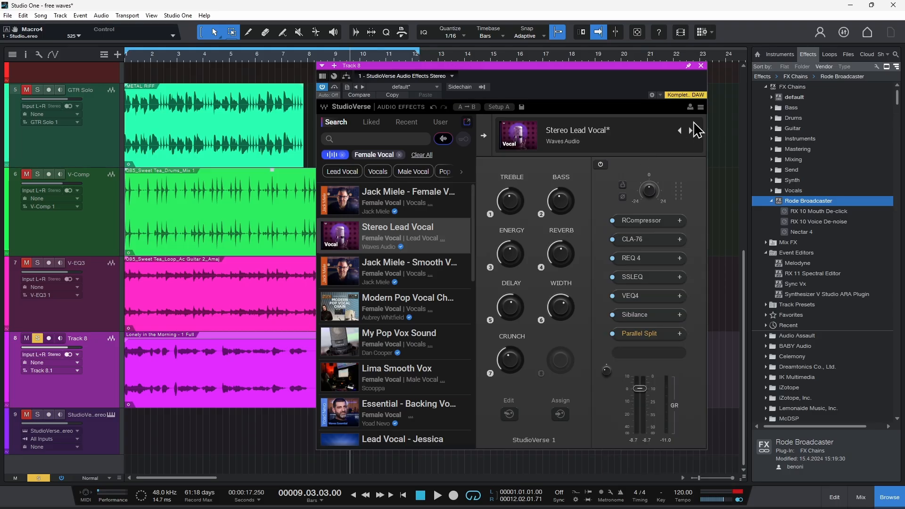
Close StudioVerse, unsolo Track 8 and return the playhead to the song start
click(700, 66)
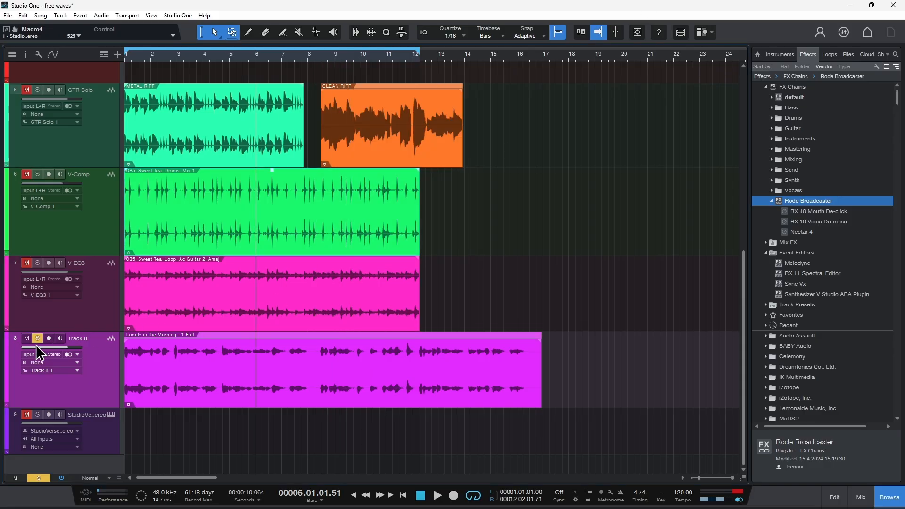
click(38, 339)
key(Home)
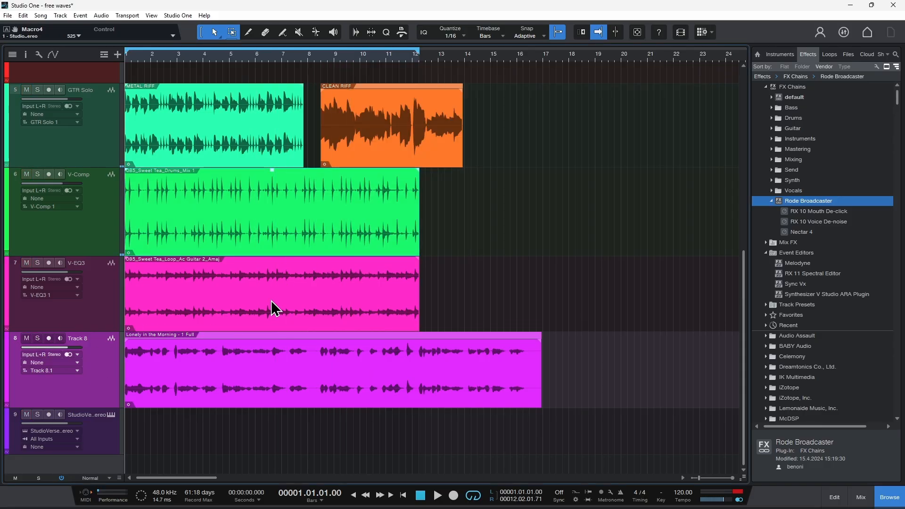
Open StudioVerse Instruments on track 9, solo the track and move the plug-in window higher up
click(111, 415)
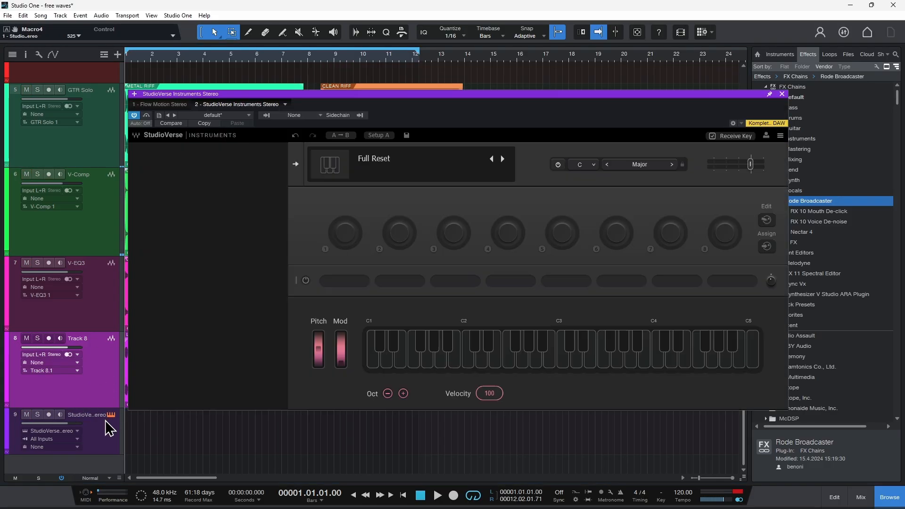
click(37, 414)
drag(454, 94, 470, 72)
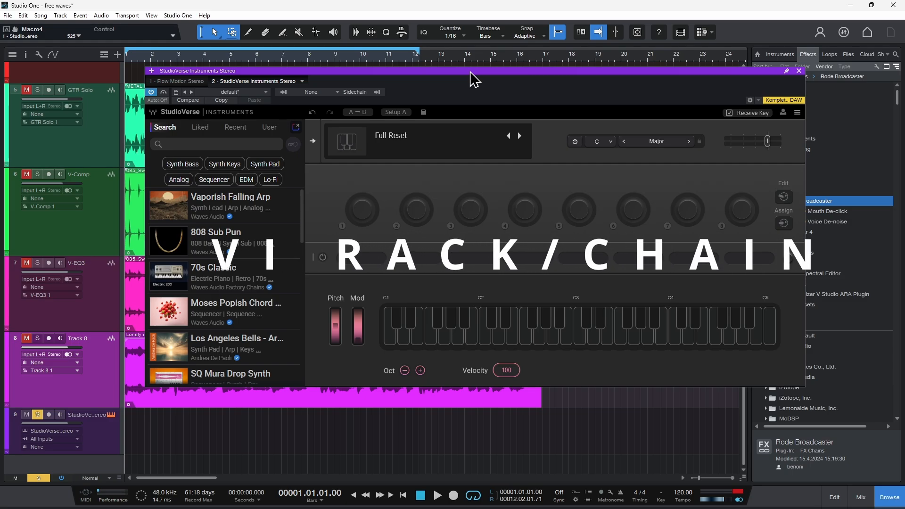
Examine the Waves instruments and third-party VST3 vendors, including Native Instruments and Toontrack, available for the third rack slot
click(472, 258)
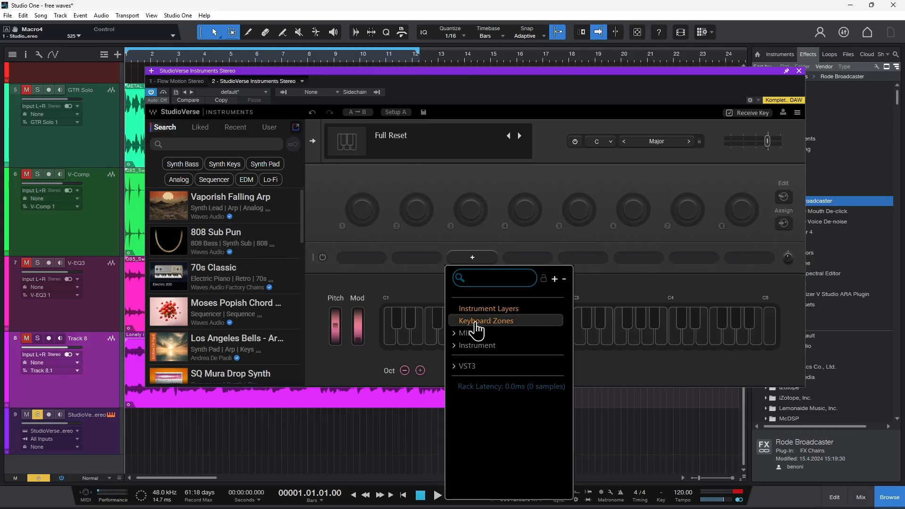
click(459, 347)
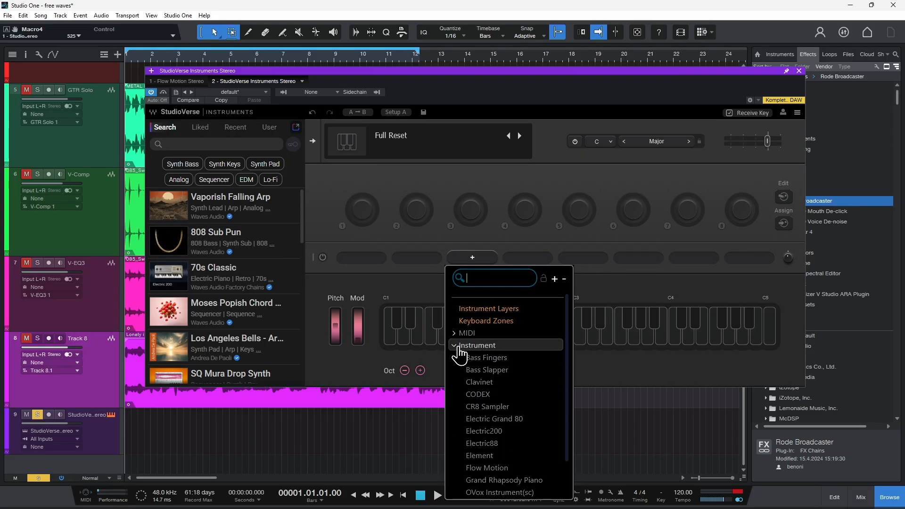
click(455, 346)
click(455, 366)
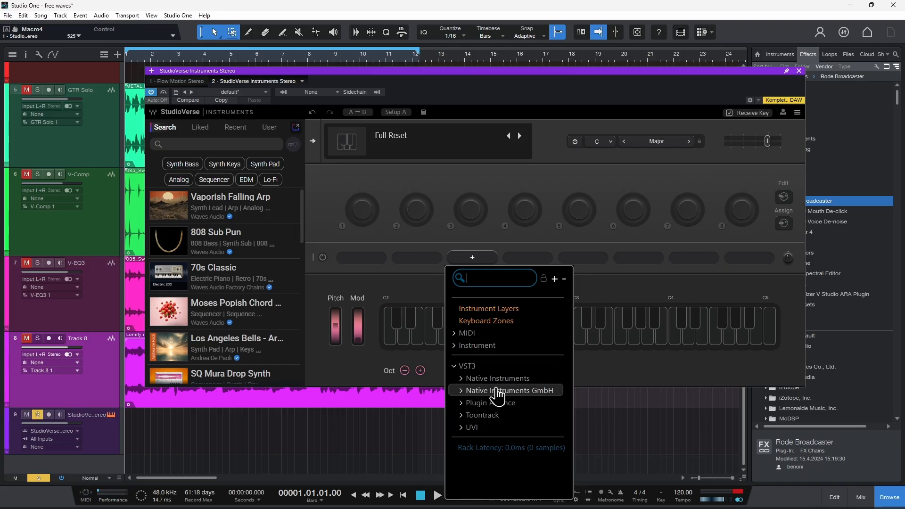
click(461, 378)
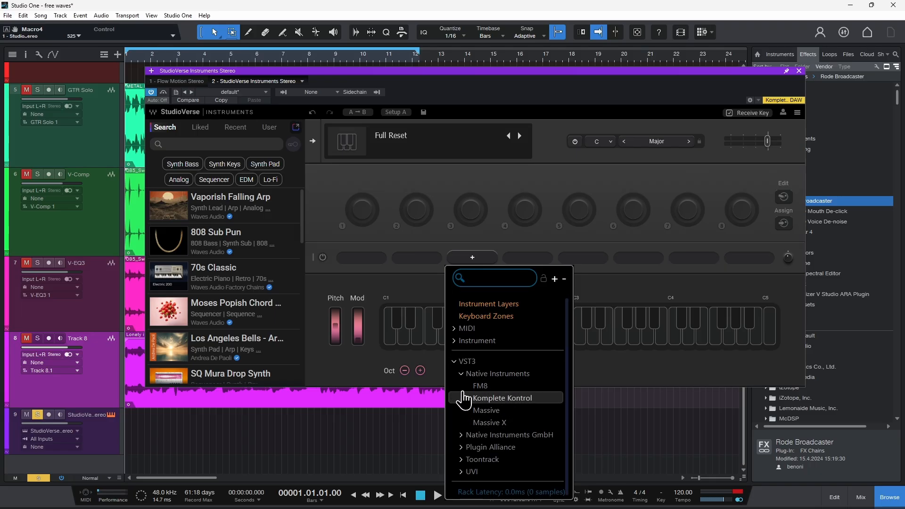
click(462, 373)
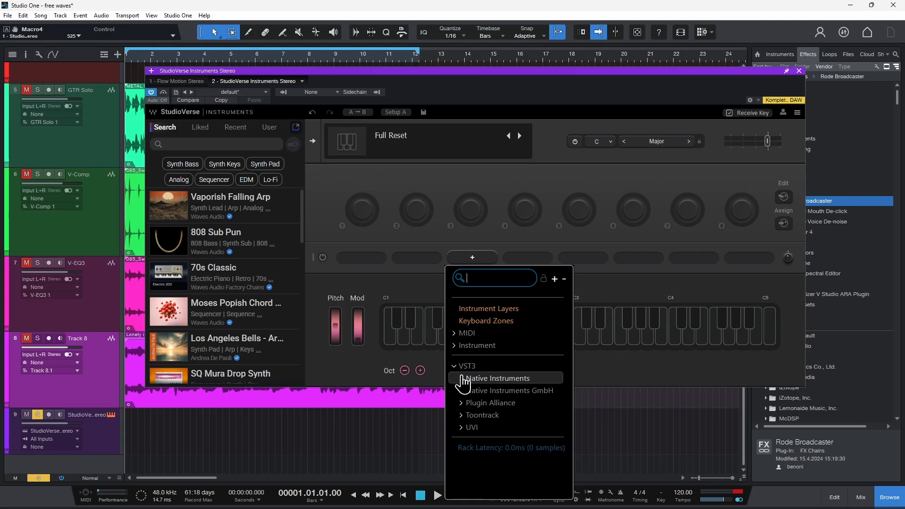
click(461, 416)
click(463, 416)
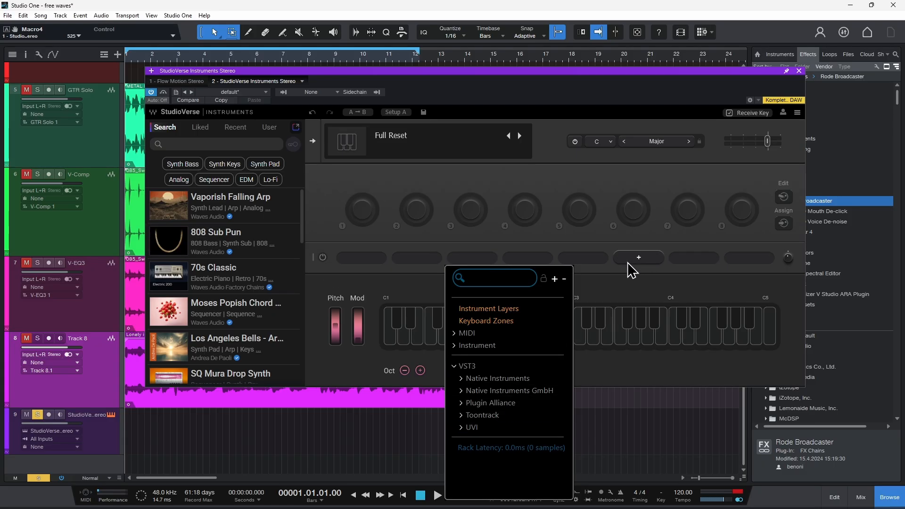
click(575, 187)
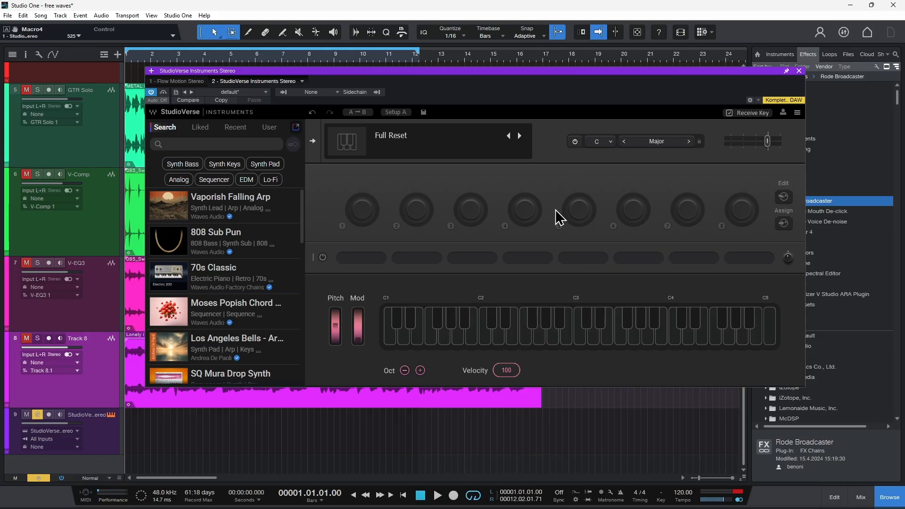
Insert Instrument Layers into the fourth rack slot and collapse its two layer racks
click(522, 211)
click(597, 215)
click(551, 254)
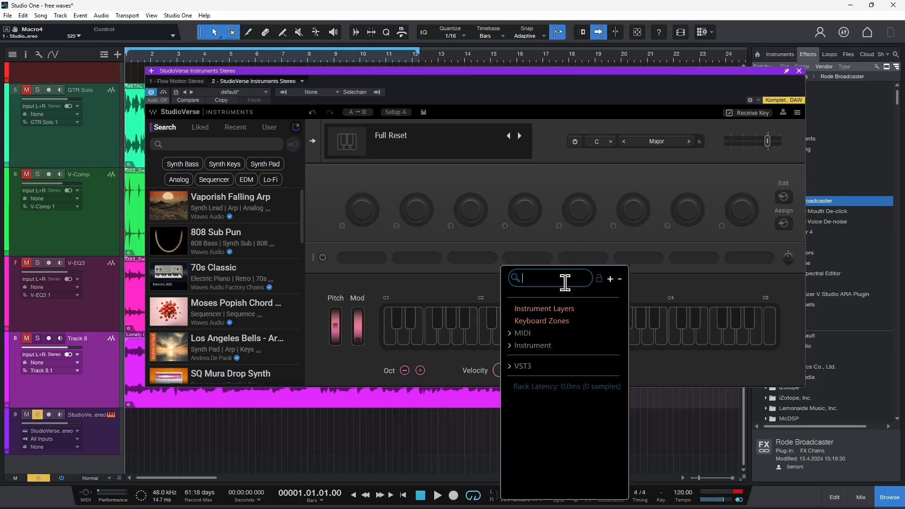
click(545, 315)
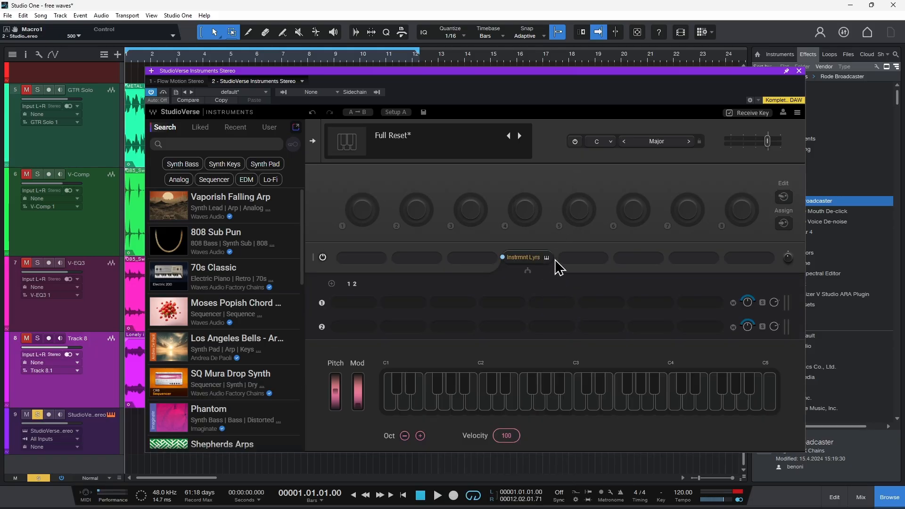
click(526, 258)
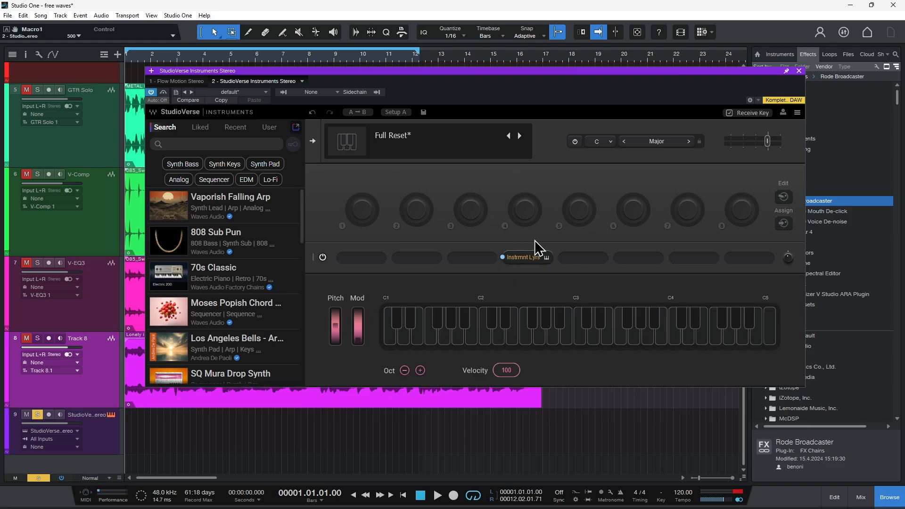
Load the Phantom synth bass chain from the preset list and check its CODEX synth
scroll(245, 273, down, 5)
scroll(234, 282, up, 5)
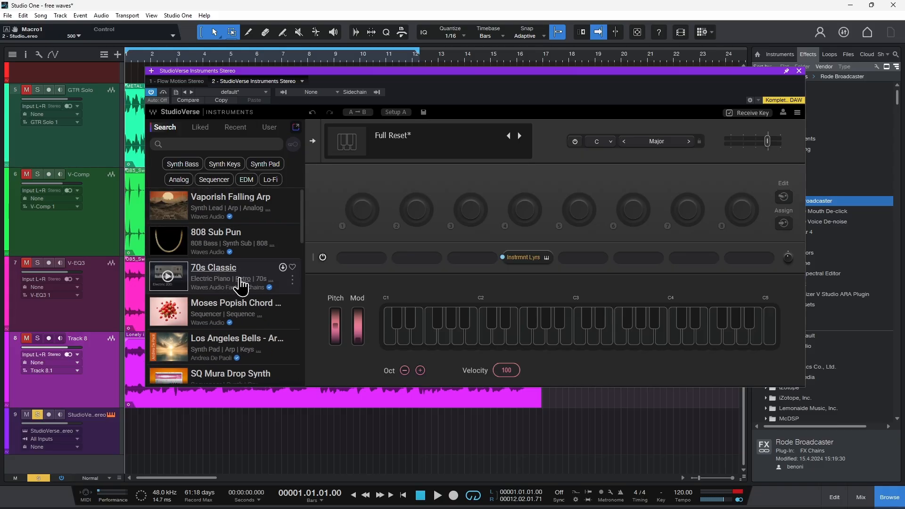
scroll(239, 281, down, 10)
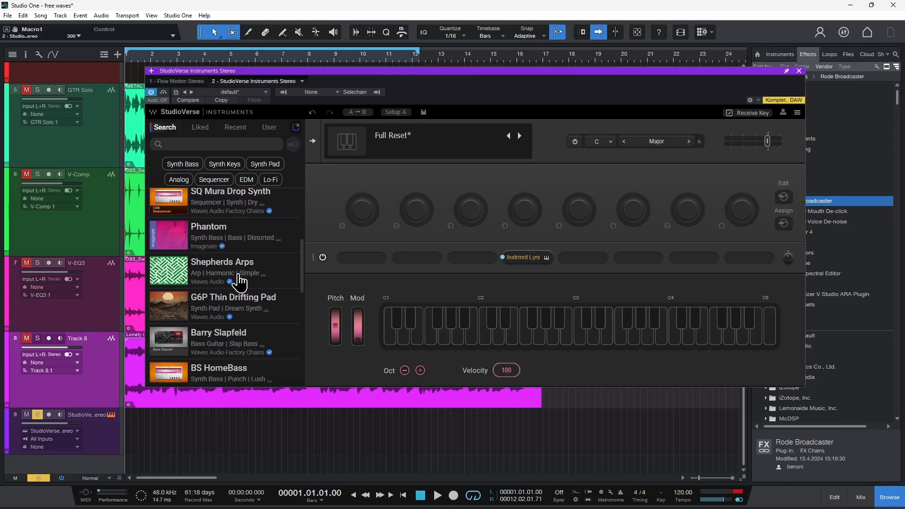
scroll(239, 282, down, 2)
scroll(238, 282, up, 12)
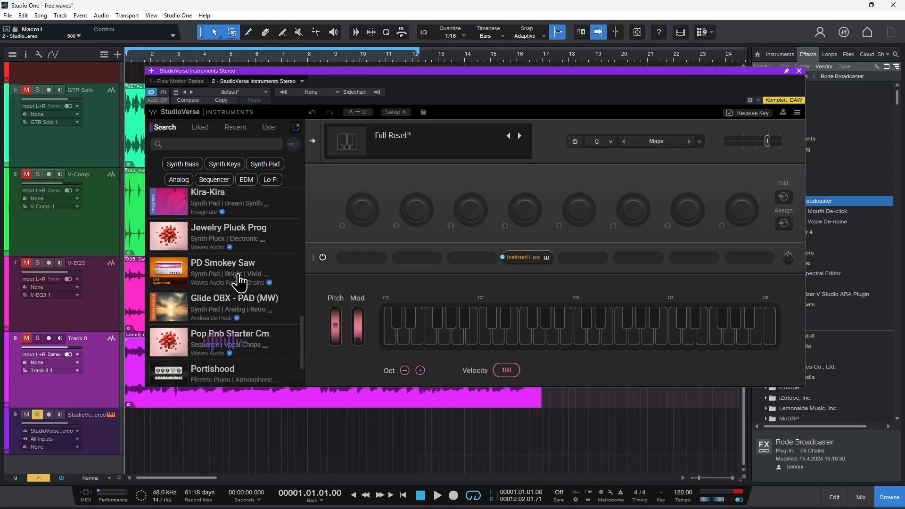
scroll(235, 325, down, 2)
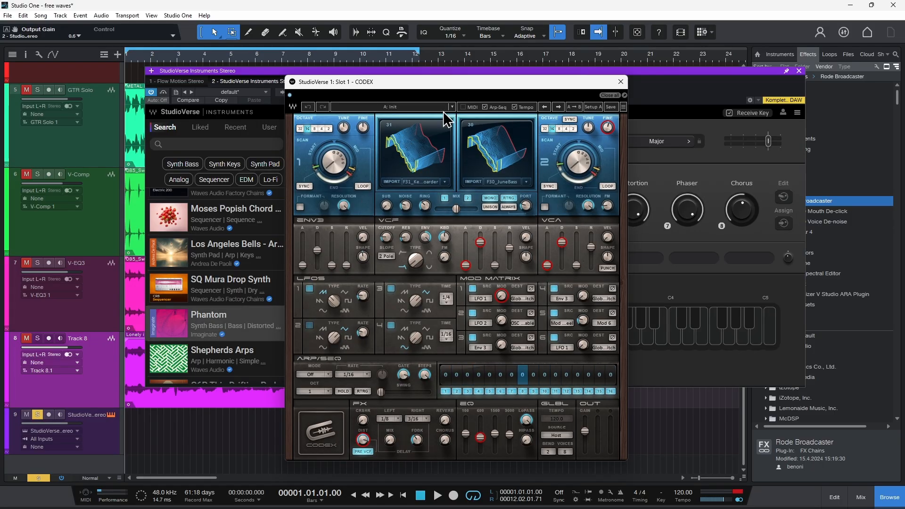
click(619, 83)
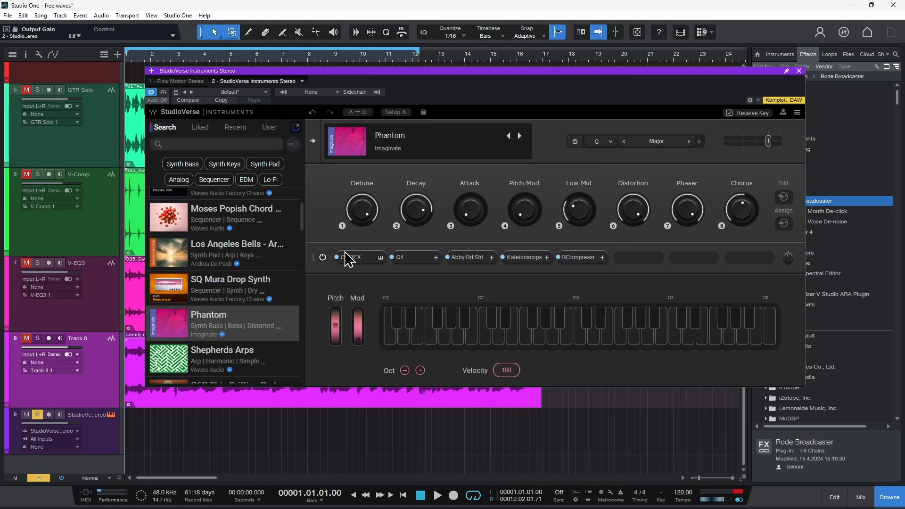
Inspect the Phantom chain's Q4, Abby Rd Strt, Kaleidoscopes and RCompressor in turn, closing each one
click(419, 258)
click(720, 188)
click(492, 259)
click(705, 199)
click(531, 260)
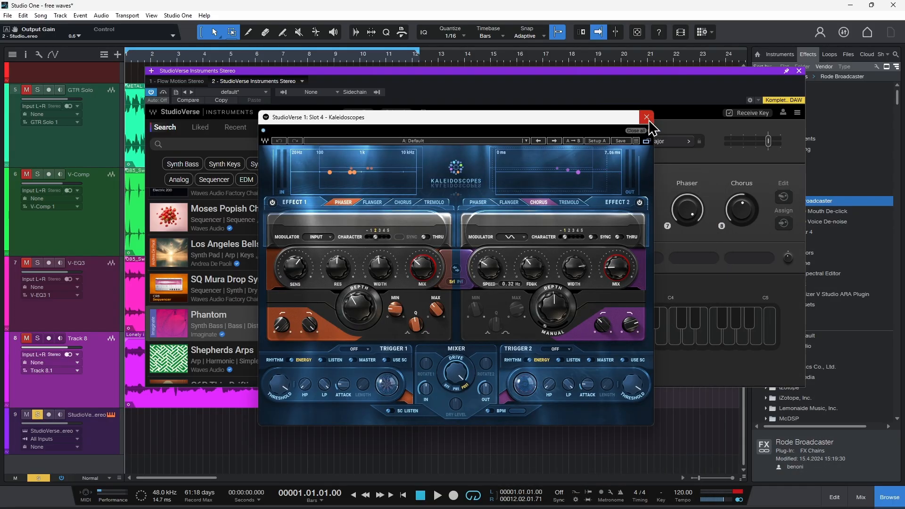
click(647, 118)
click(571, 259)
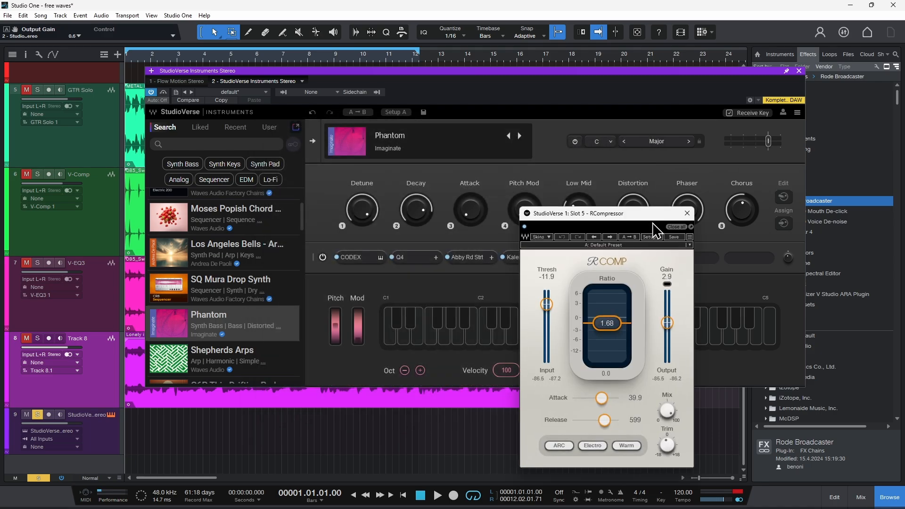
click(687, 214)
drag(592, 76, 580, 76)
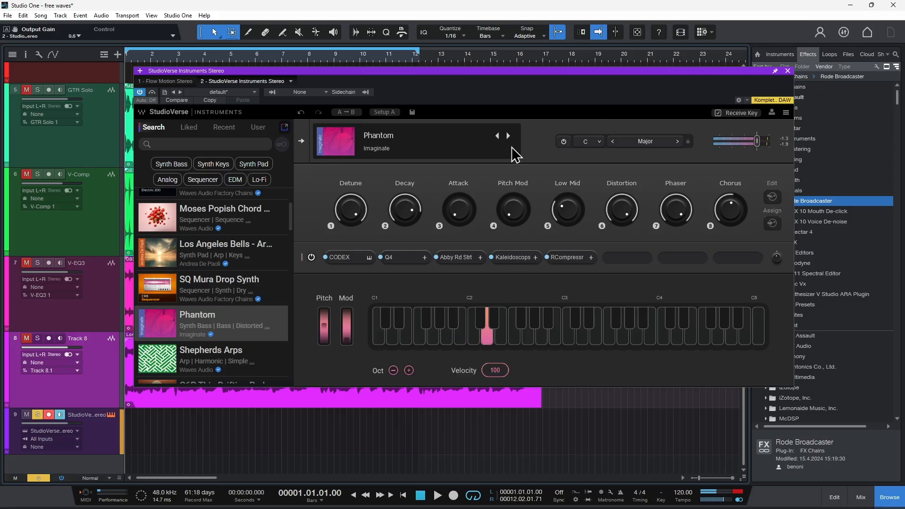
Search the instrument presets for "pad", filter them by the String Pad tag, and load the Biggest Pad chain
scroll(271, 278, down, 5)
click(192, 144)
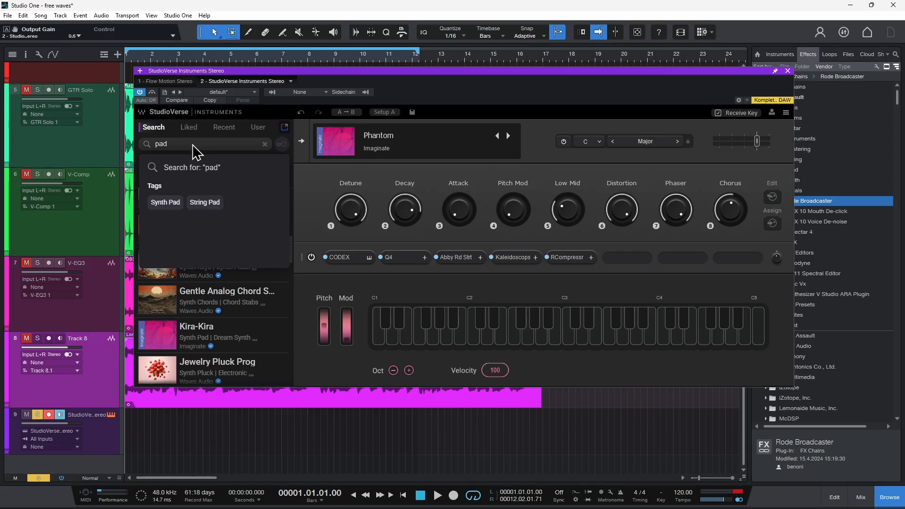
click(195, 203)
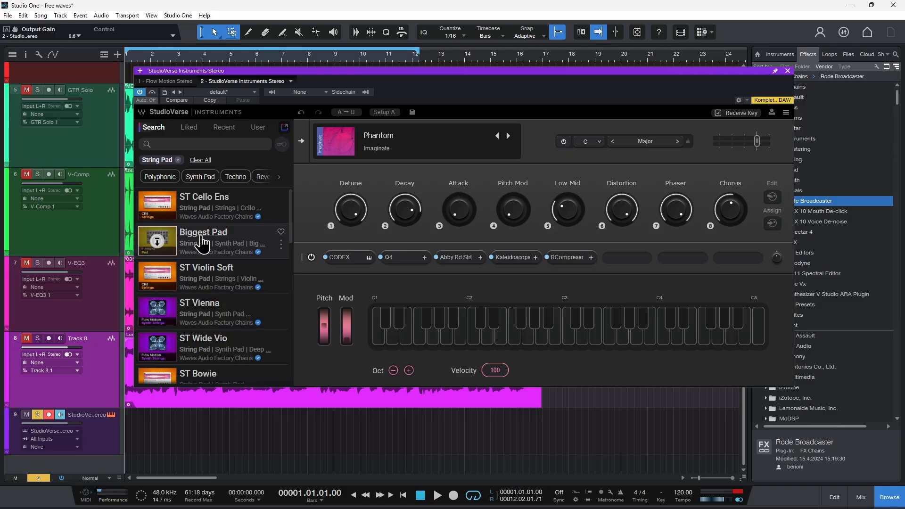
click(202, 242)
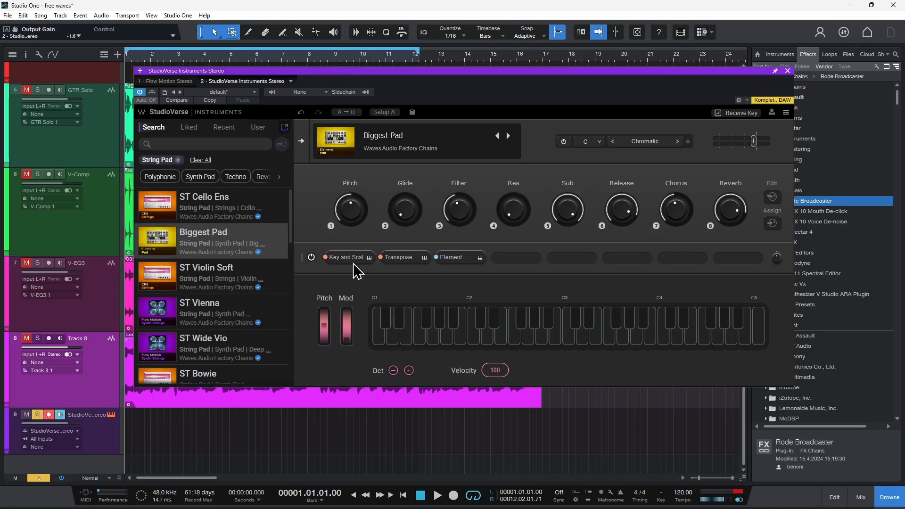
Inspect the Biggest Pad chain's Key and Scale, Transpose and Element devices, and close the Element synth window
click(359, 261)
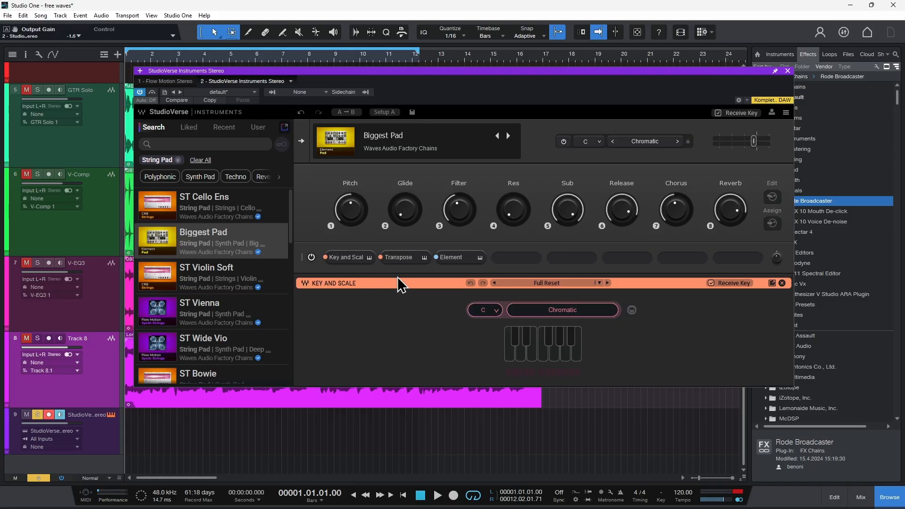
click(404, 258)
double_click(453, 260)
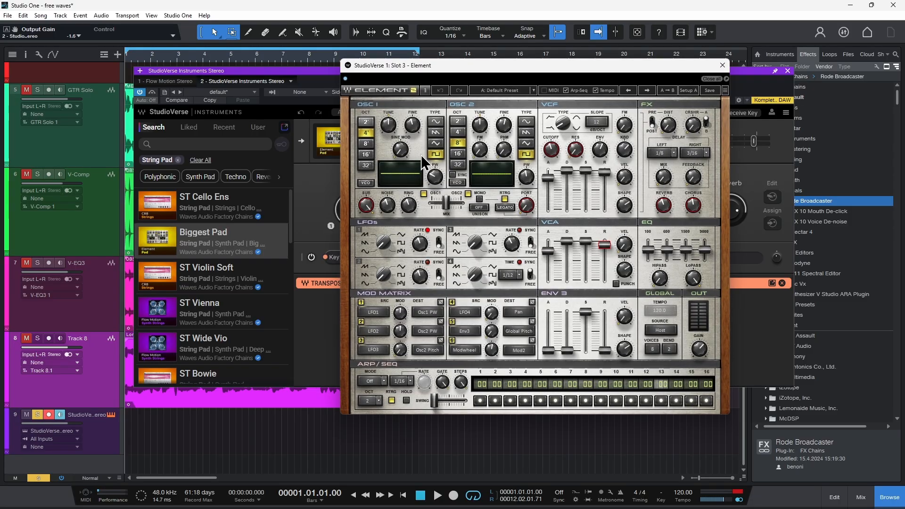
click(721, 65)
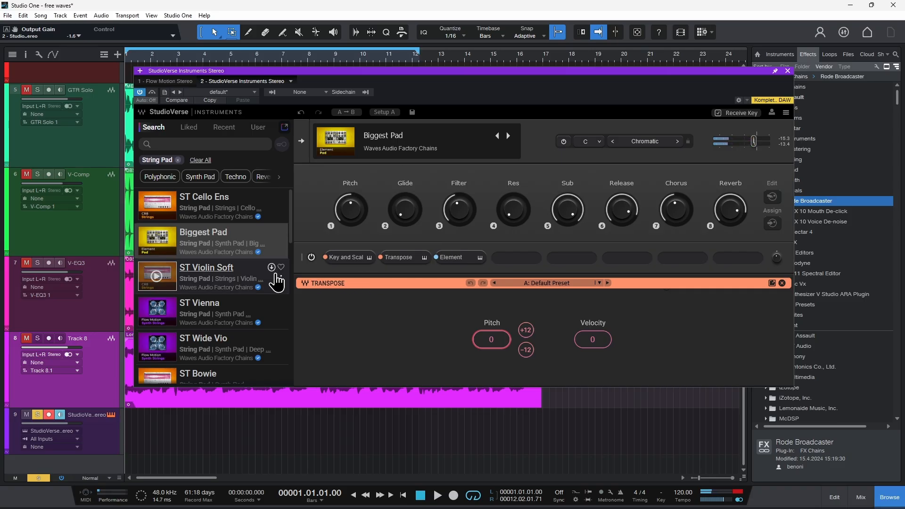
Examine the third-party VST3 vendors available for the chain's fourth slot, dismiss the list and close the StudioVerse Instruments window
scroll(262, 254, down, 10)
scroll(261, 268, up, 10)
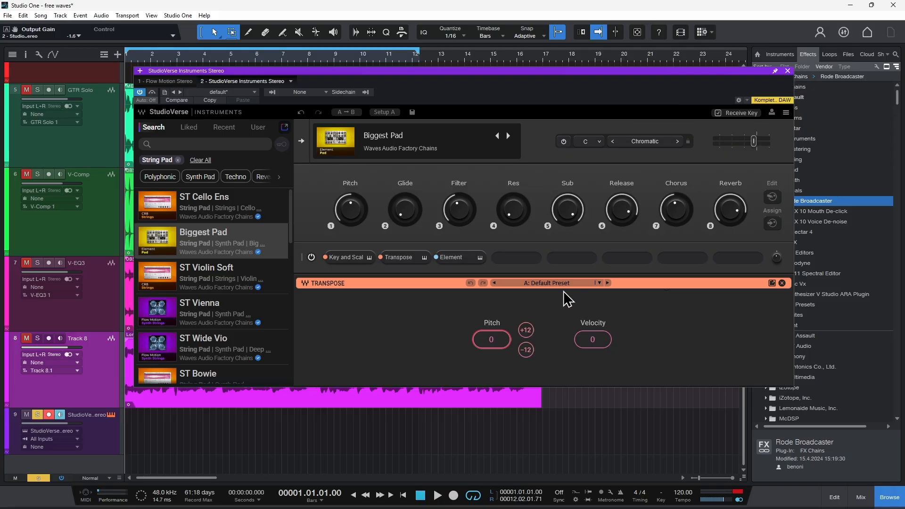
click(516, 257)
scroll(535, 430, down, 1)
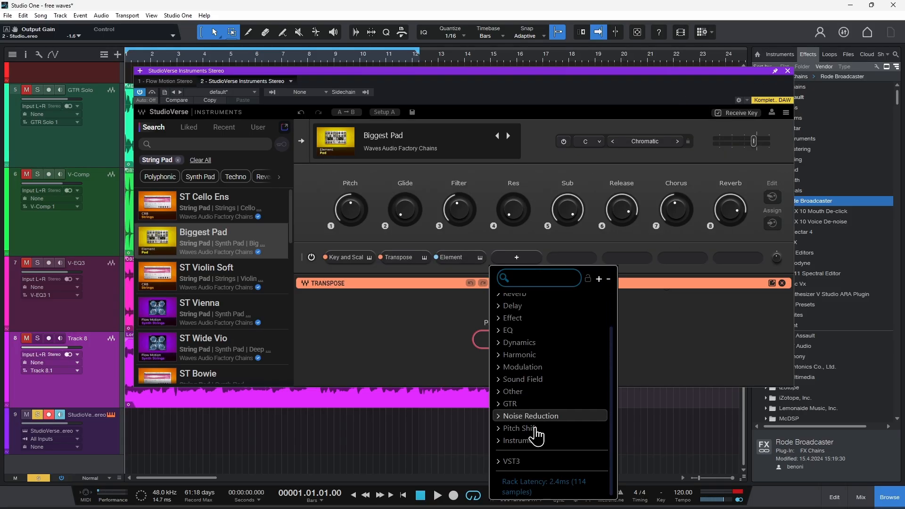
click(517, 461)
scroll(542, 386, down, 6)
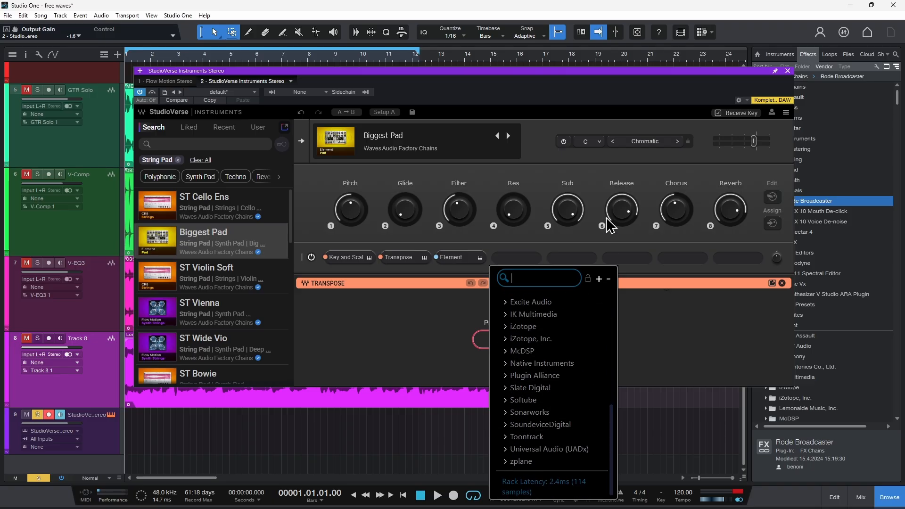
click(546, 171)
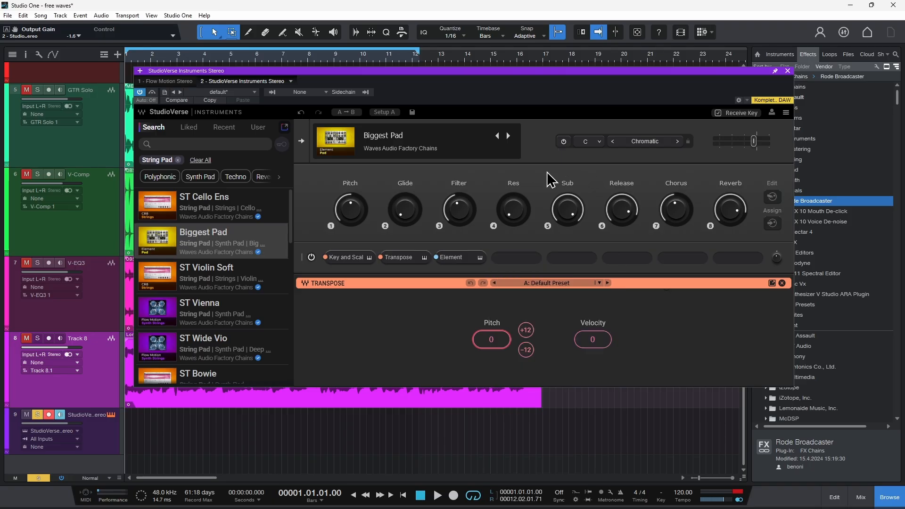
click(787, 71)
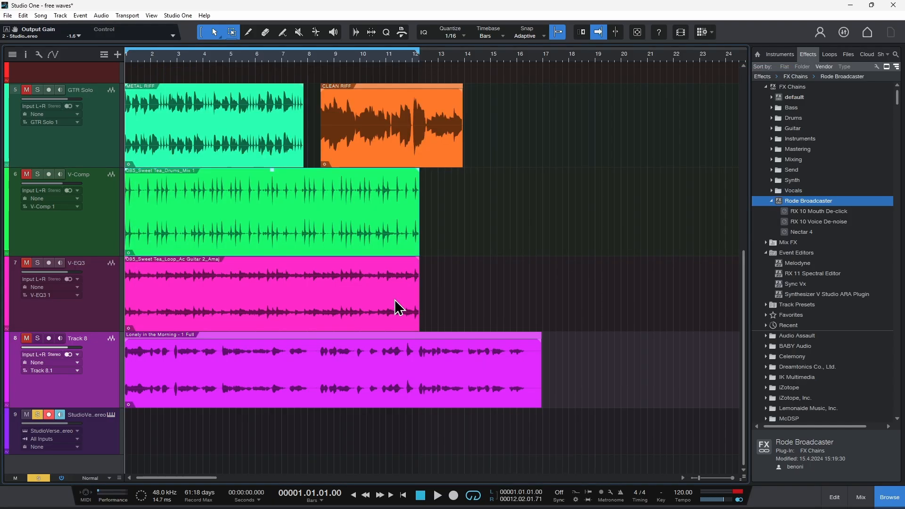
Switch to the browser's Waves Free Plugin Pack page and read its feature list, briefly highlighting the "with future updates included" text
click(484, 500)
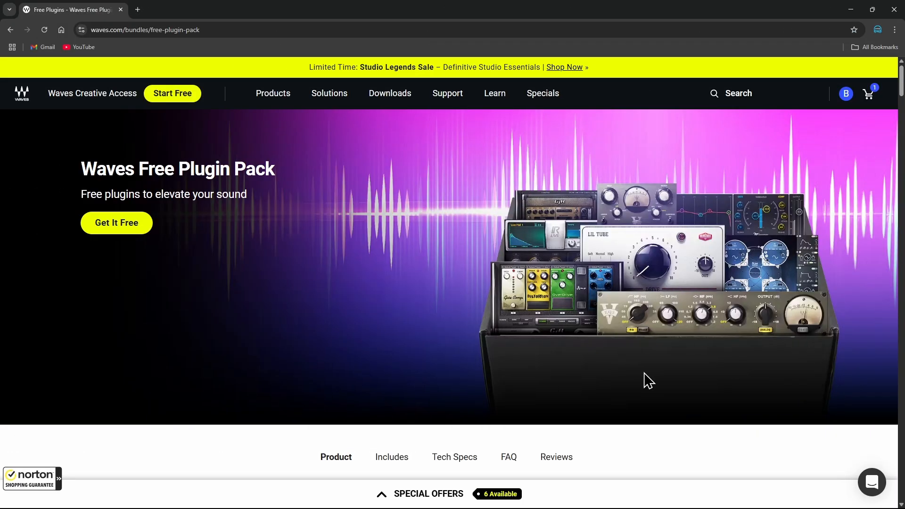
scroll(612, 277, down, 7)
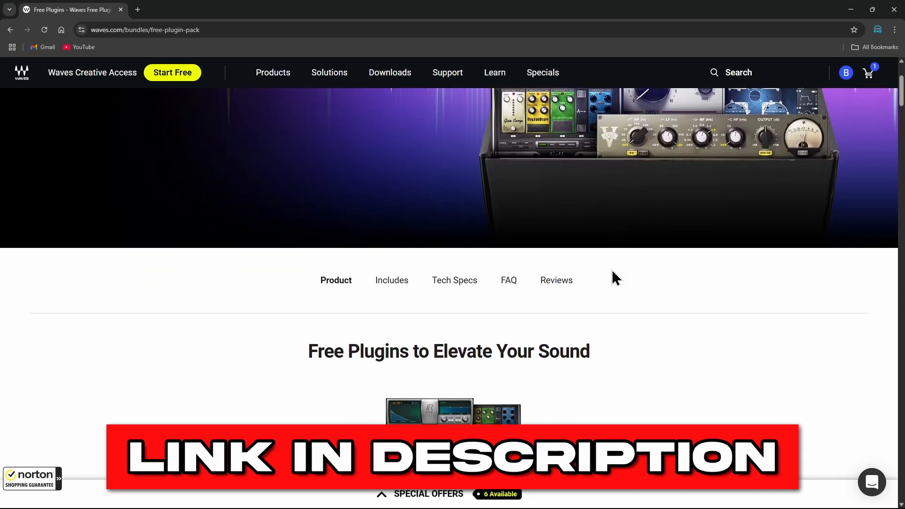
scroll(613, 277, down, 6)
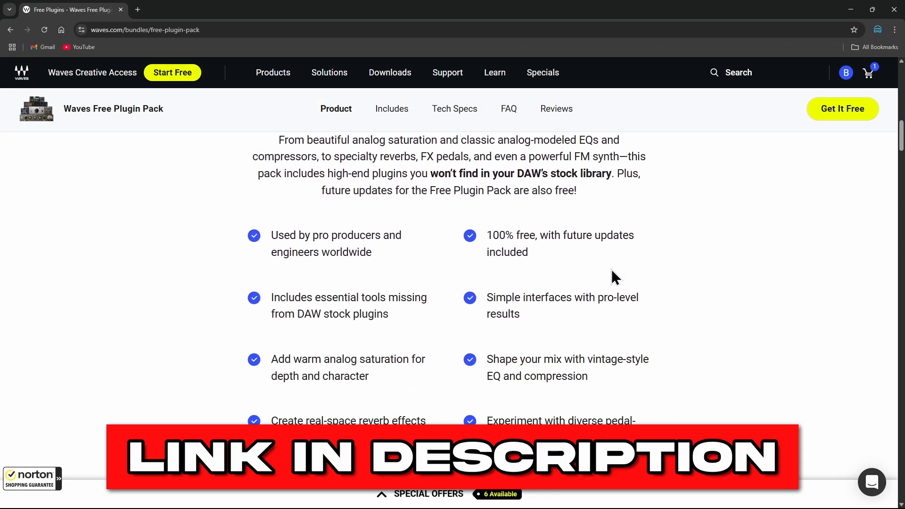
drag(486, 236, 657, 270)
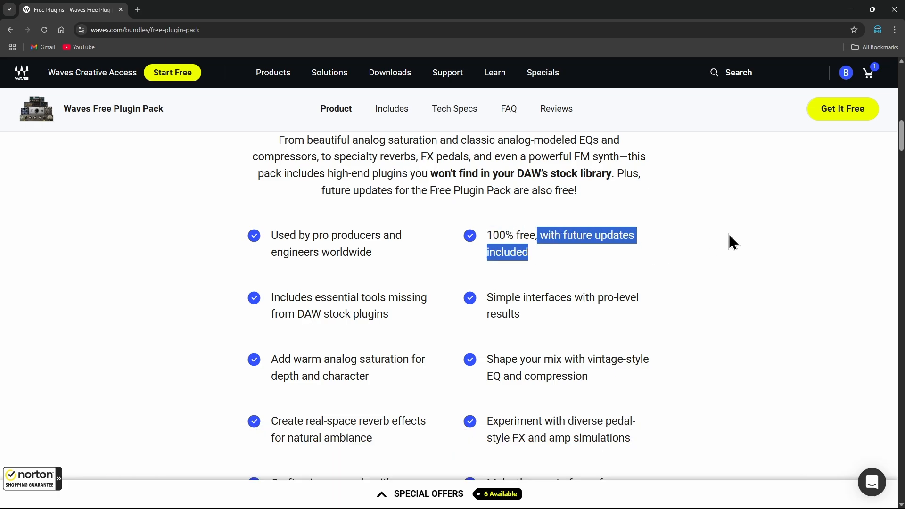
click(719, 268)
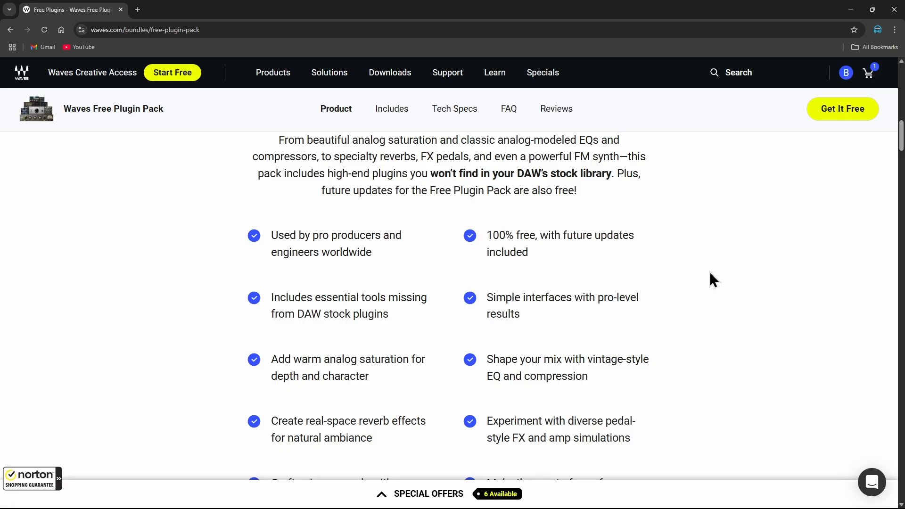
Review the Free Plugin Pack description back up to the page's banner and close the browser
scroll(713, 280, up, 8)
scroll(713, 280, down, 10)
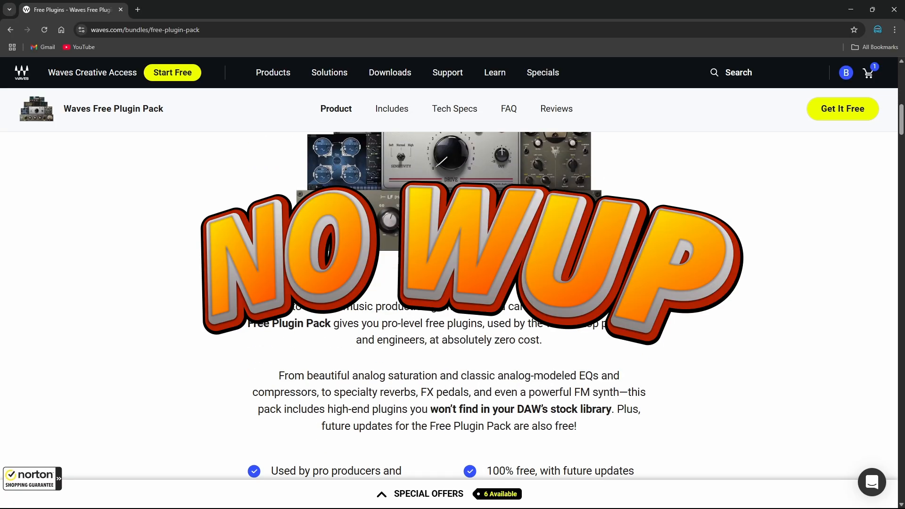
scroll(664, 277, down, 2)
scroll(664, 277, up, 15)
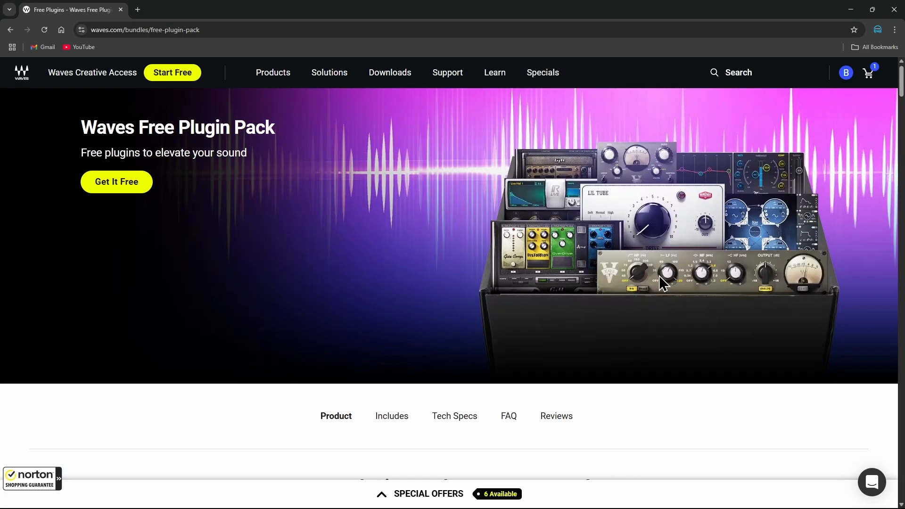
scroll(841, 151, up, 1)
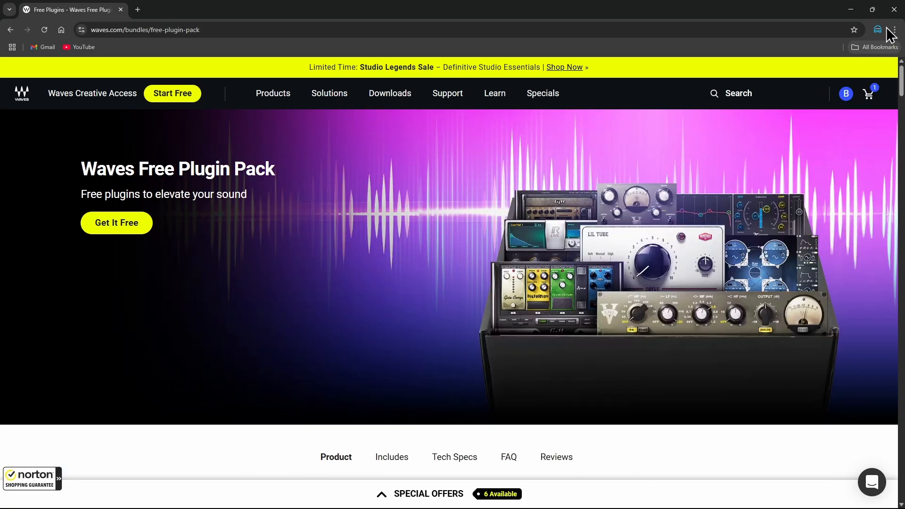
click(893, 9)
Open the AudioTrack plug-in on track 1 and reposition its window over the arrangement
scroll(535, 306, up, 10)
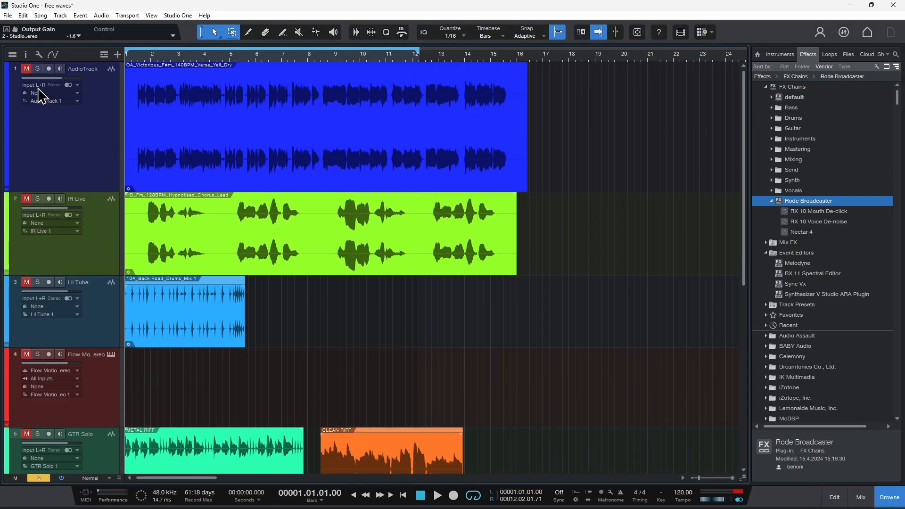
double_click(17, 67)
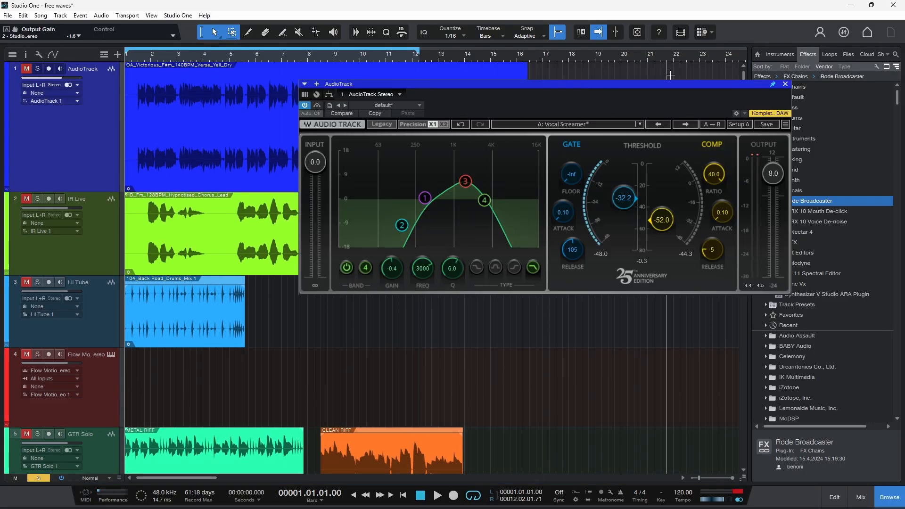
drag(680, 87, 622, 81)
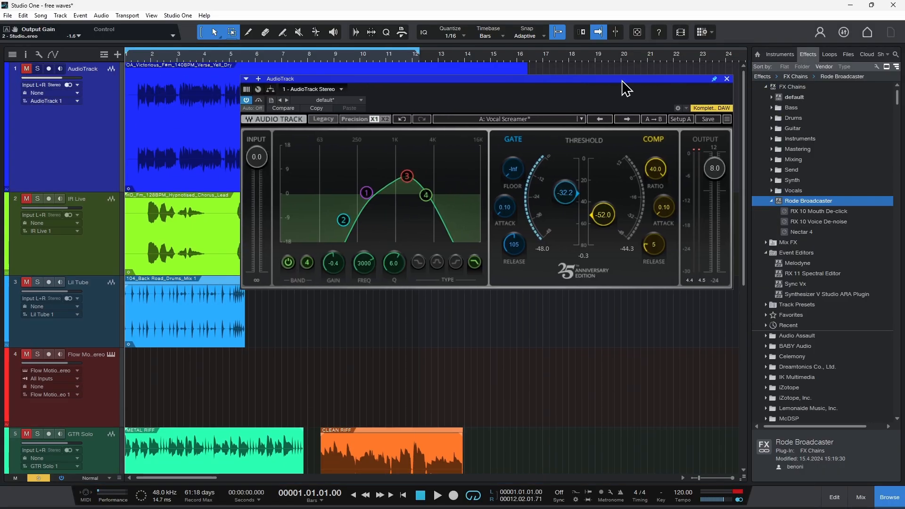
drag(622, 75, 616, 77)
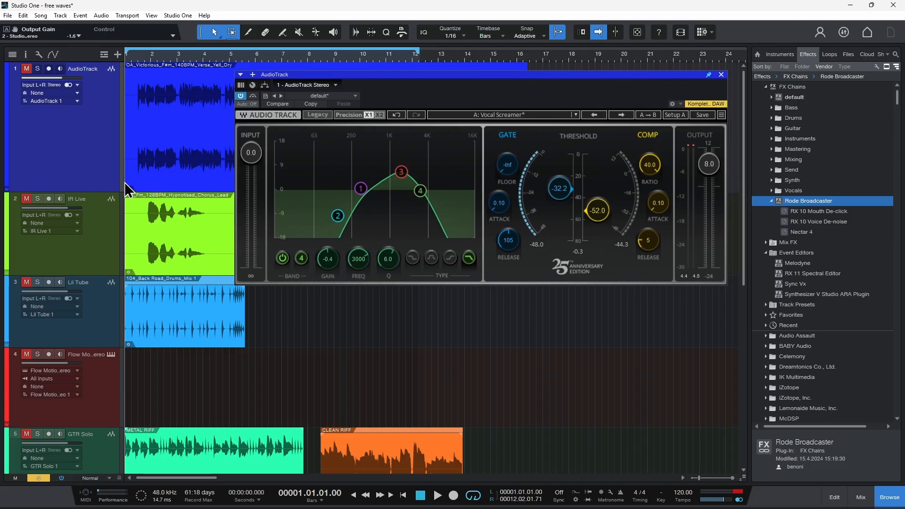
Open the IR Live, Lil Tube, Flow Motion and GTR Solo plug-in windows from tracks 2 to 5
click(17, 203)
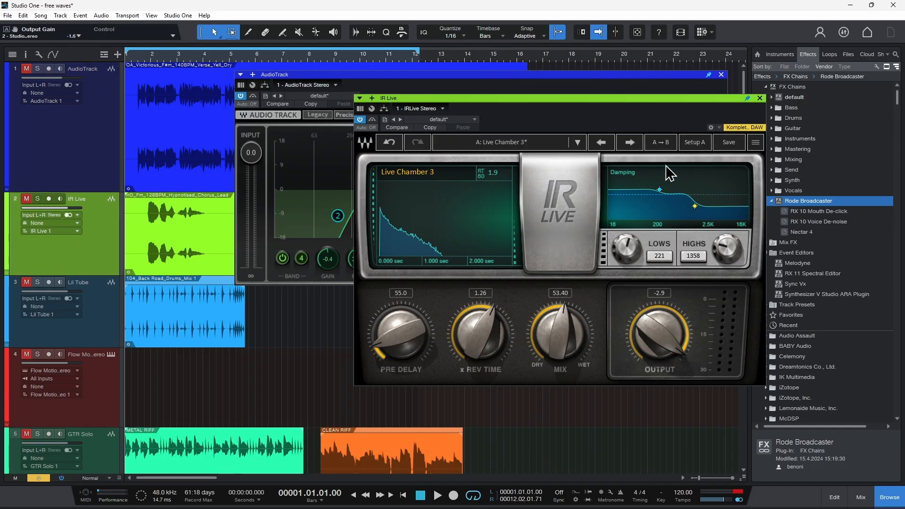
click(18, 290)
click(115, 363)
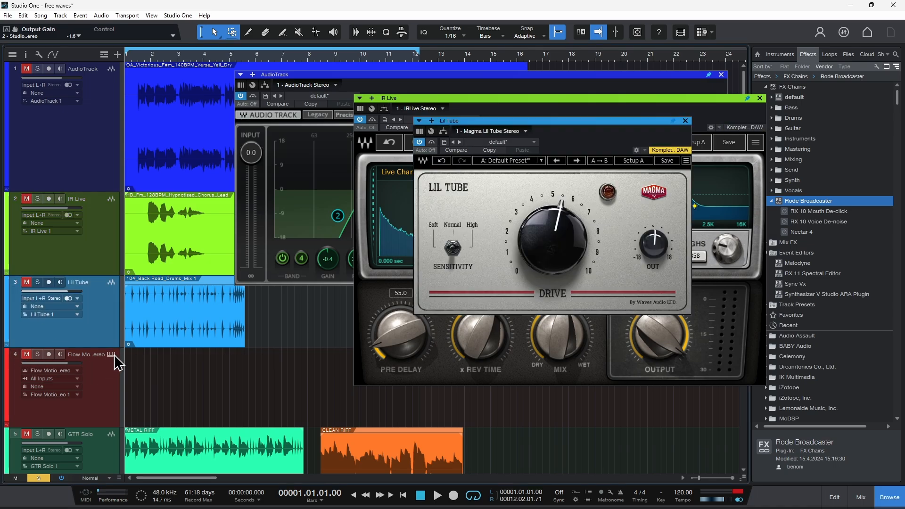
scroll(116, 344, down, 2)
click(20, 336)
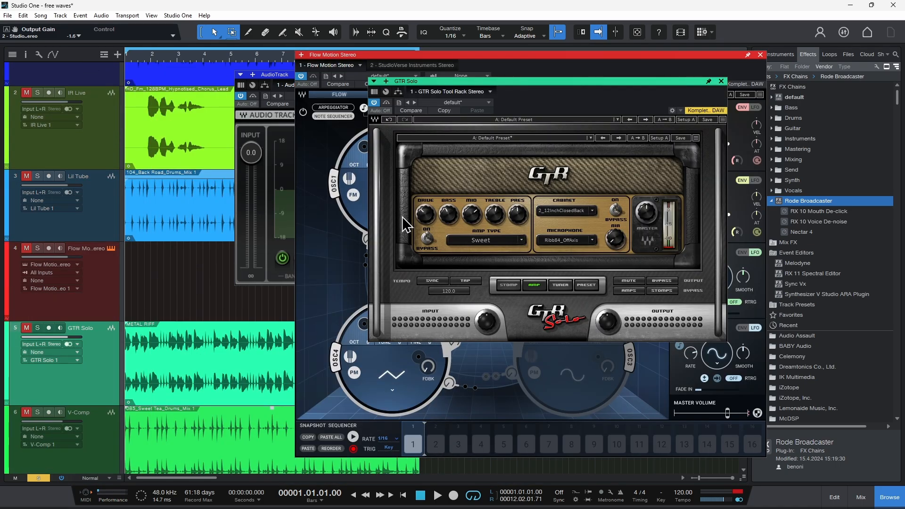
Open the V-Comp plug-in from track 6 and the V-EQ3 plug-in from track 7
scroll(80, 420, down, 1)
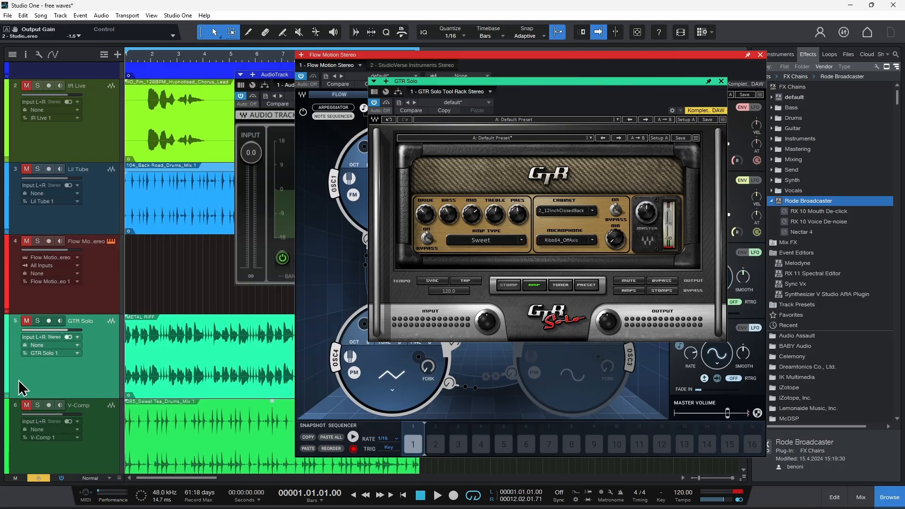
click(14, 414)
scroll(75, 405, down, 3)
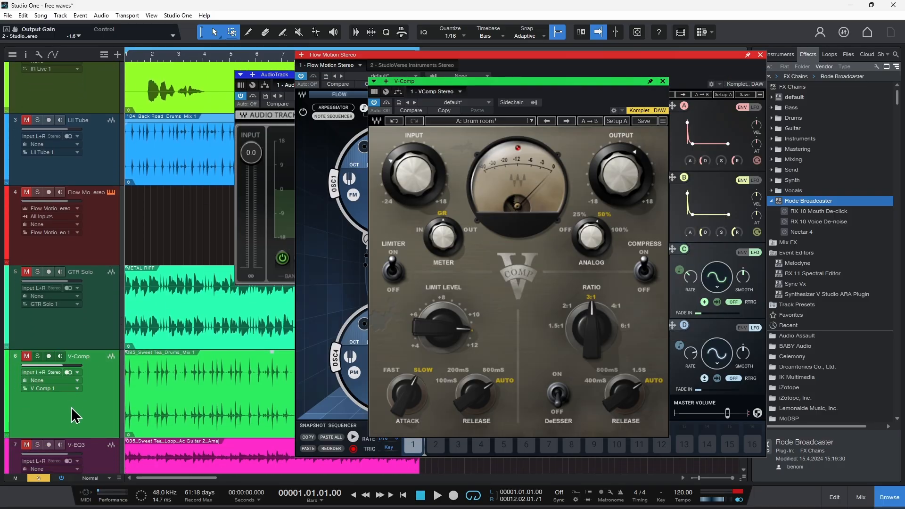
click(14, 431)
scroll(14, 431, down, 8)
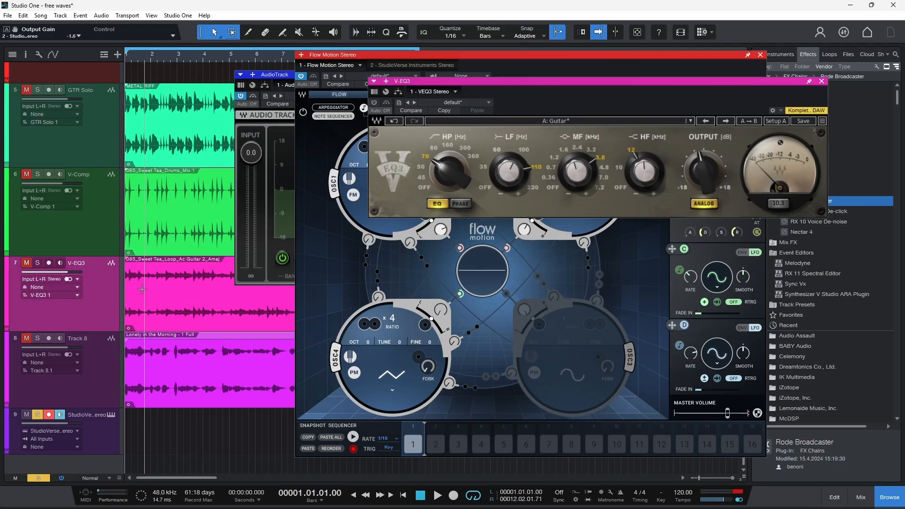
Open StudioVerse Audio Effects on Track 8 and StudioVerse Instruments on track 9, and move the instrument window lower in the arrangement
click(18, 339)
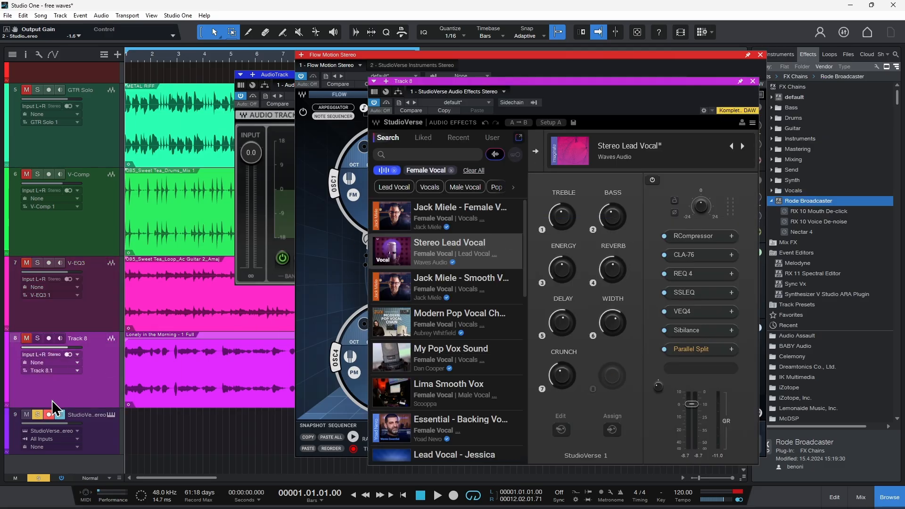
click(18, 421)
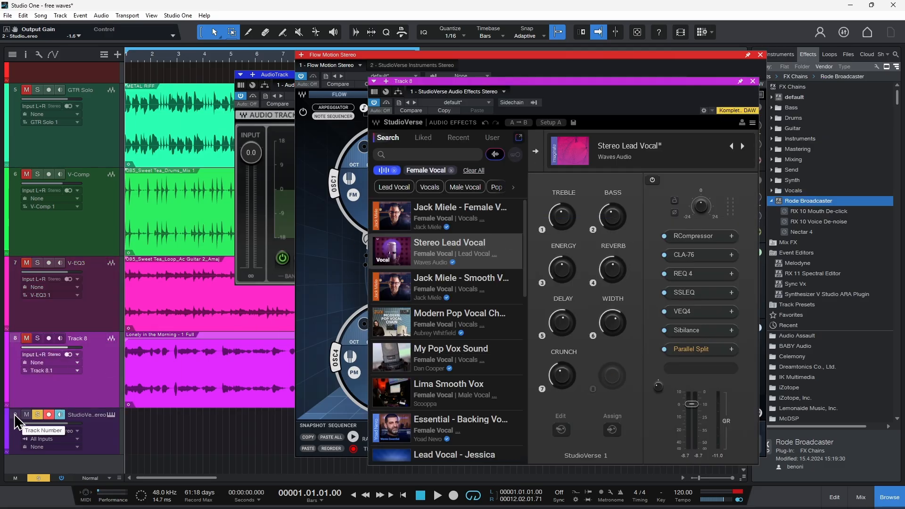
drag(764, 63, 571, 154)
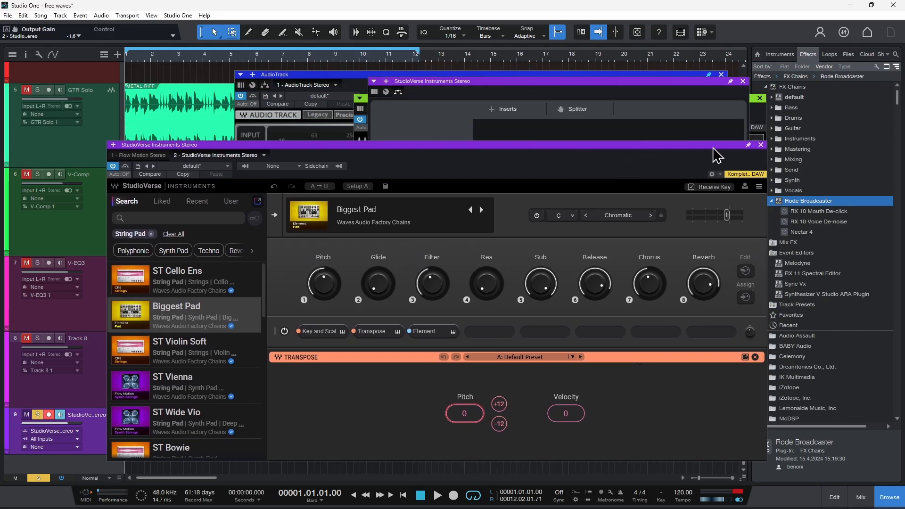